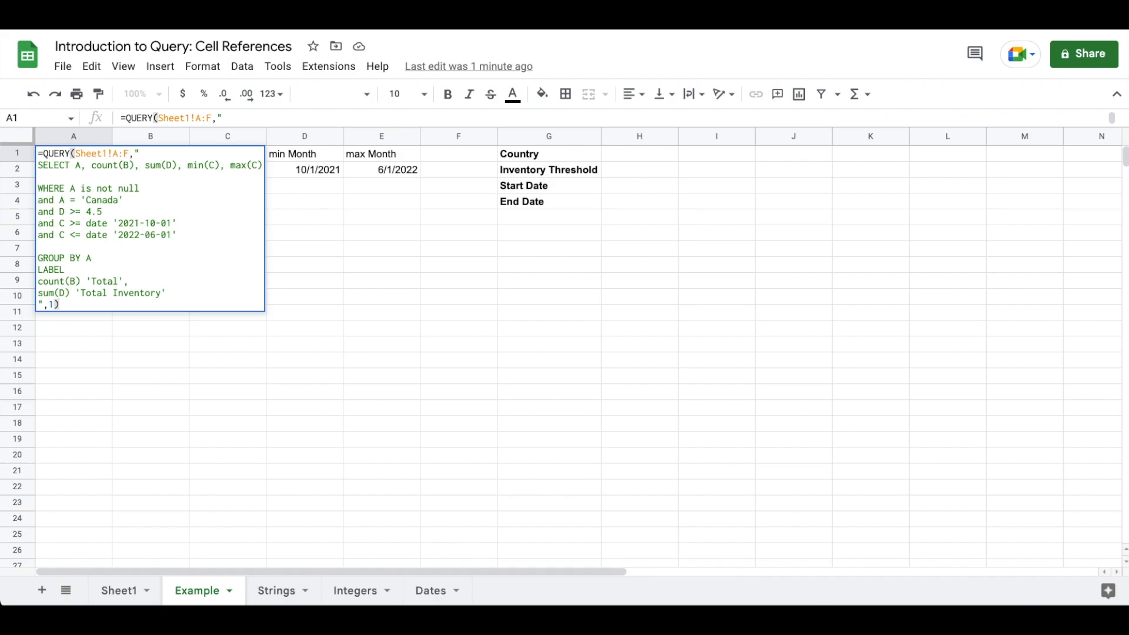
Step: Review the QUERY formula in A1, including its country condition, against the source data on Sheet1
{"action": "key", "text": "Return"}
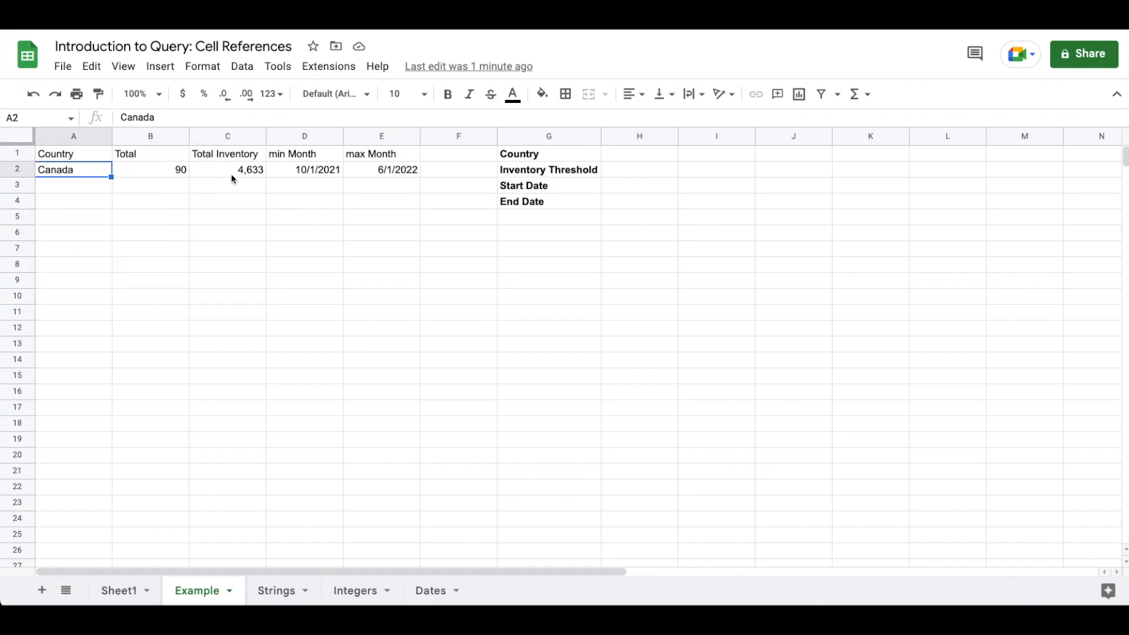
{"action": "key", "text": "Up"}
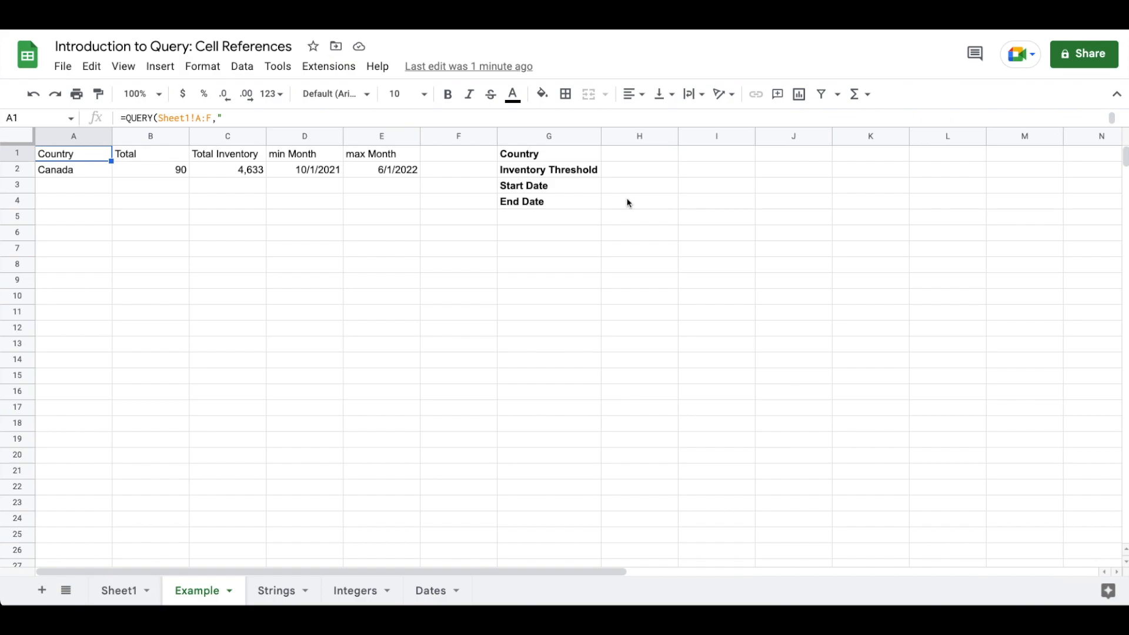
{"action": "key", "text": "Return"}
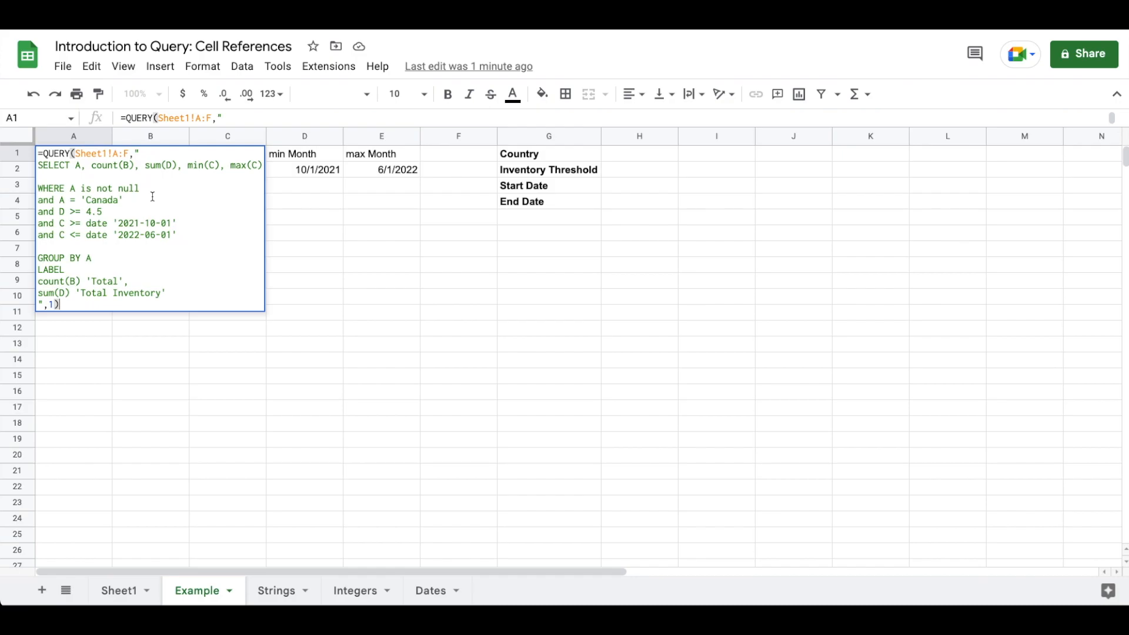
{"action": "key", "text": "Escape"}
{"action": "left_click", "coordinate": [125, 597]}
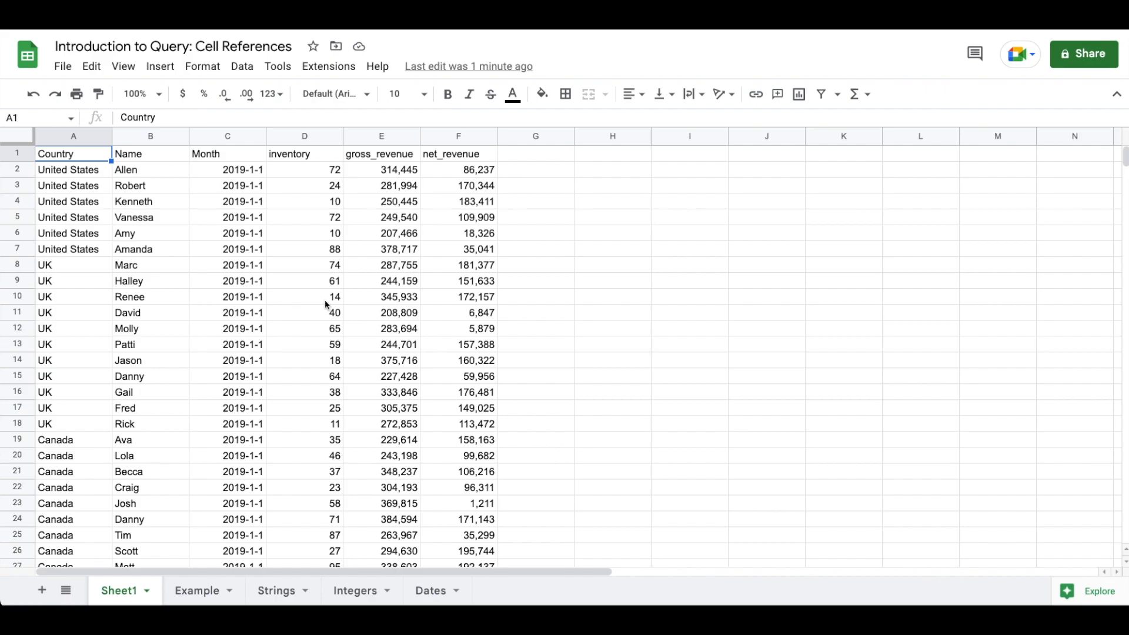
{"action": "left_click", "coordinate": [171, 589]}
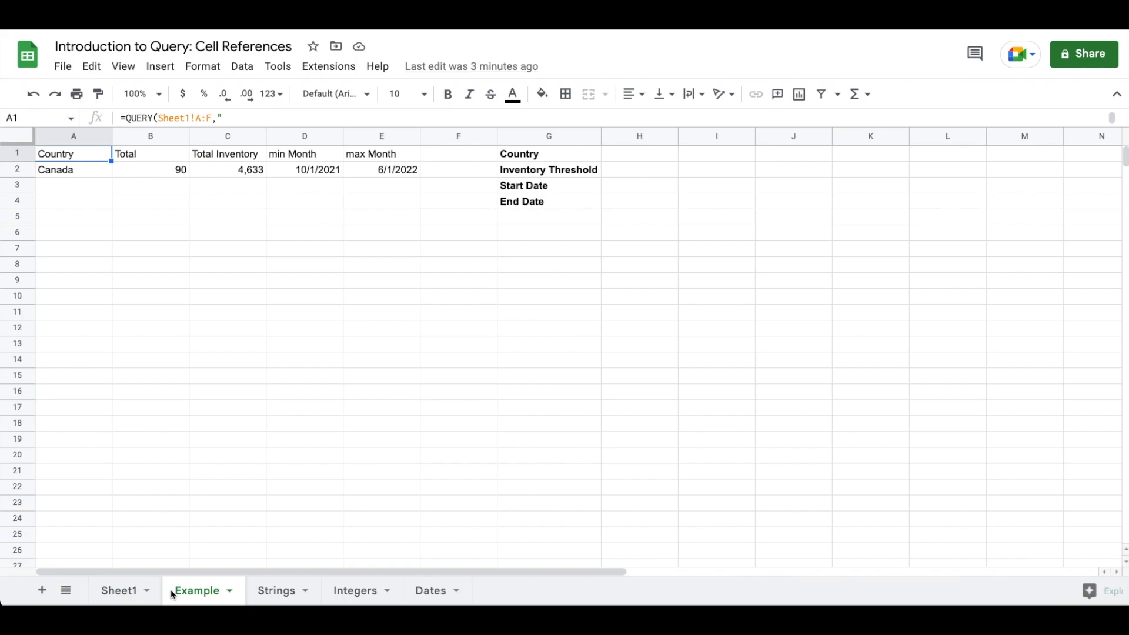
{"action": "key", "text": "Return"}
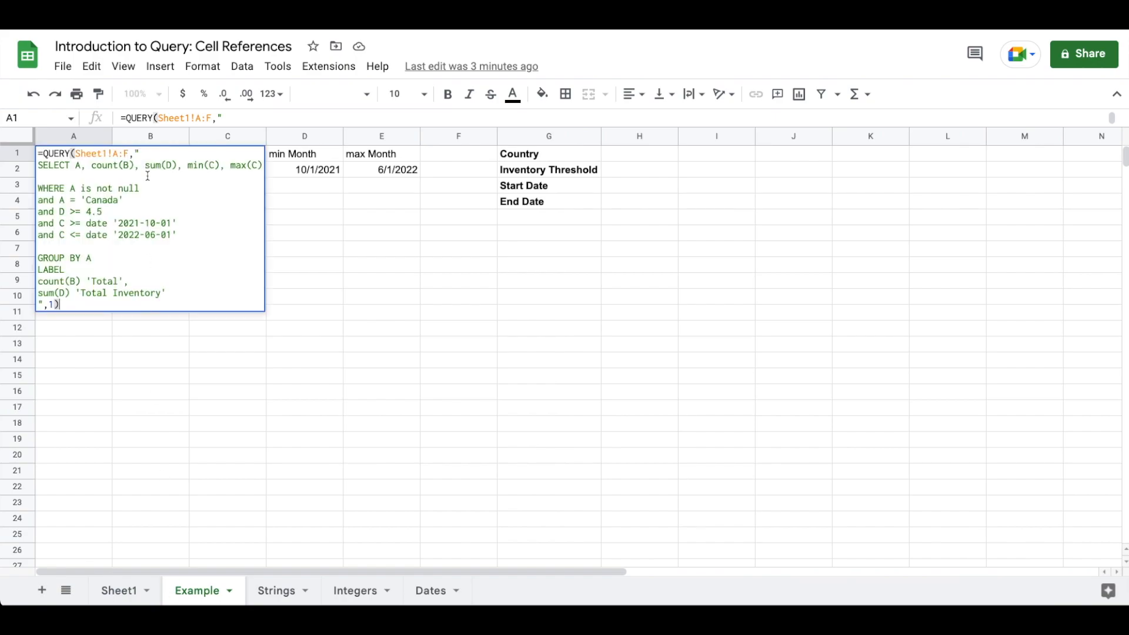
{"action": "left_click", "coordinate": [103, 210]}
{"action": "left_click_drag", "start_coordinate": [125, 199], "coordinate": [33, 203]}
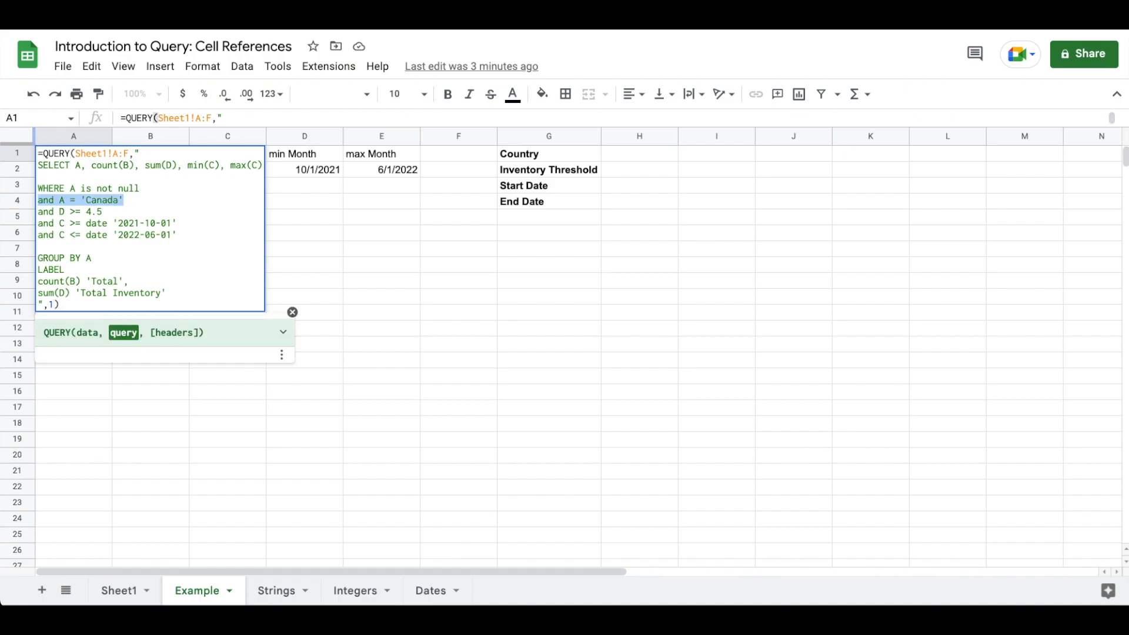
{"action": "key", "text": "Escape"}
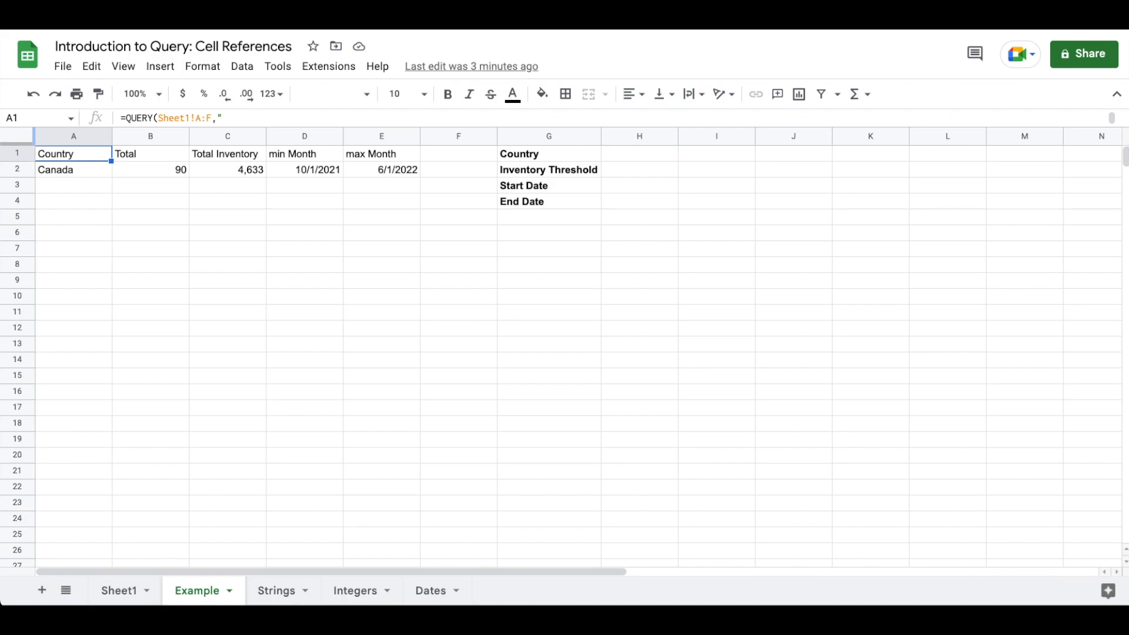
Step: Change the country condition in A1's QUERY formula to 'United States' and recheck the formula
{"action": "key", "text": "Return"}
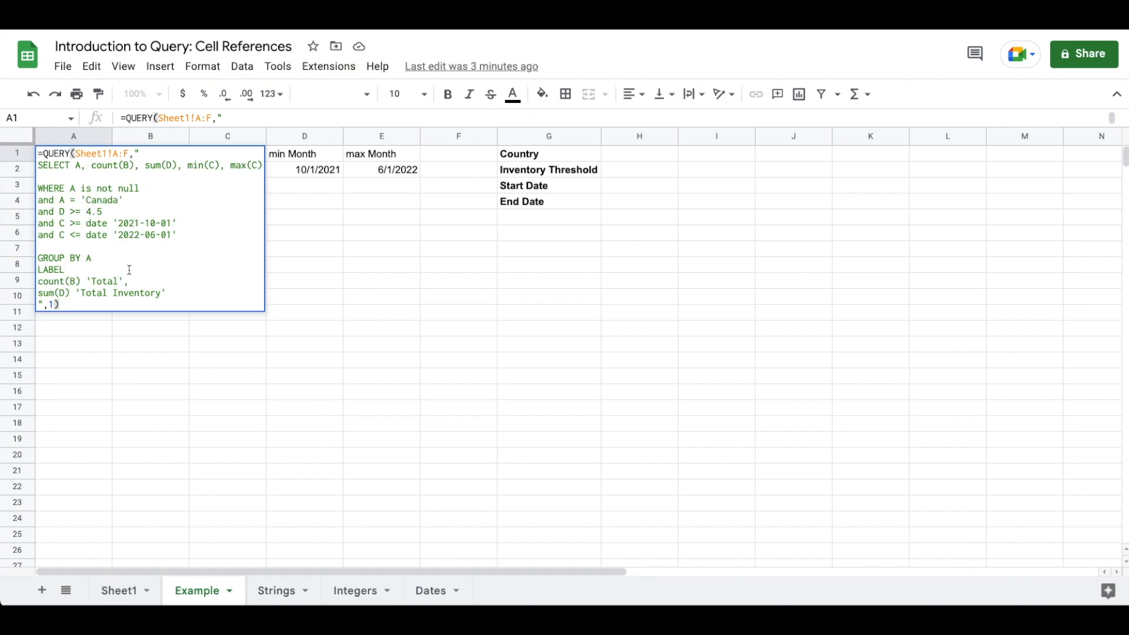
{"action": "left_click_drag", "start_coordinate": [119, 200], "coordinate": [86, 199]}
{"action": "type", "text": "United S"}
{"action": "type", "text": "tates"}
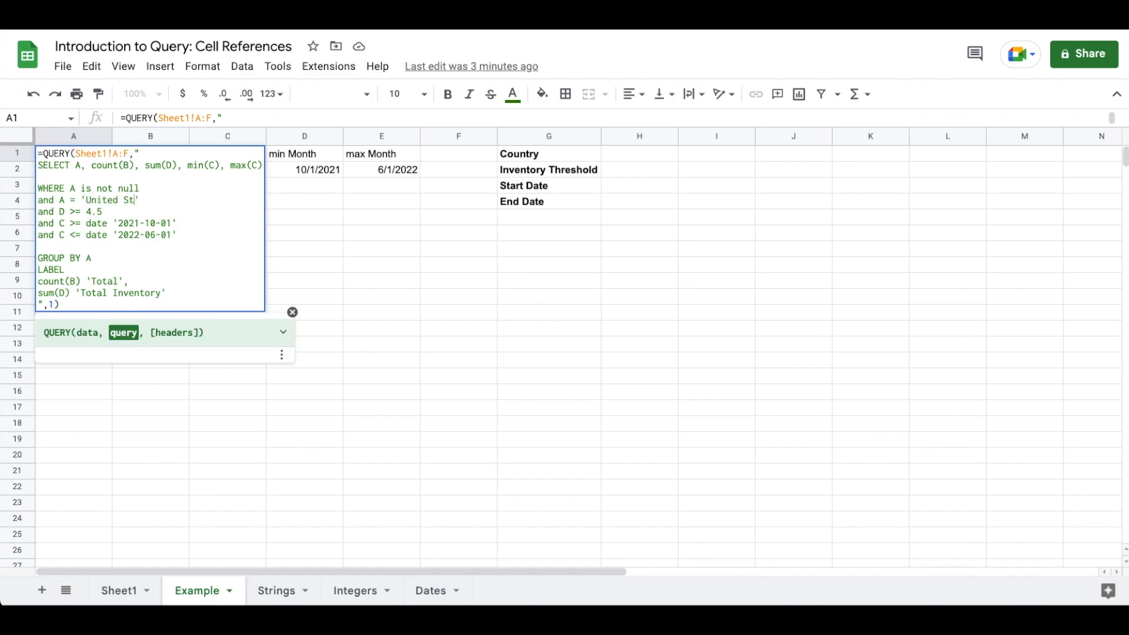
{"action": "key", "text": "Return"}
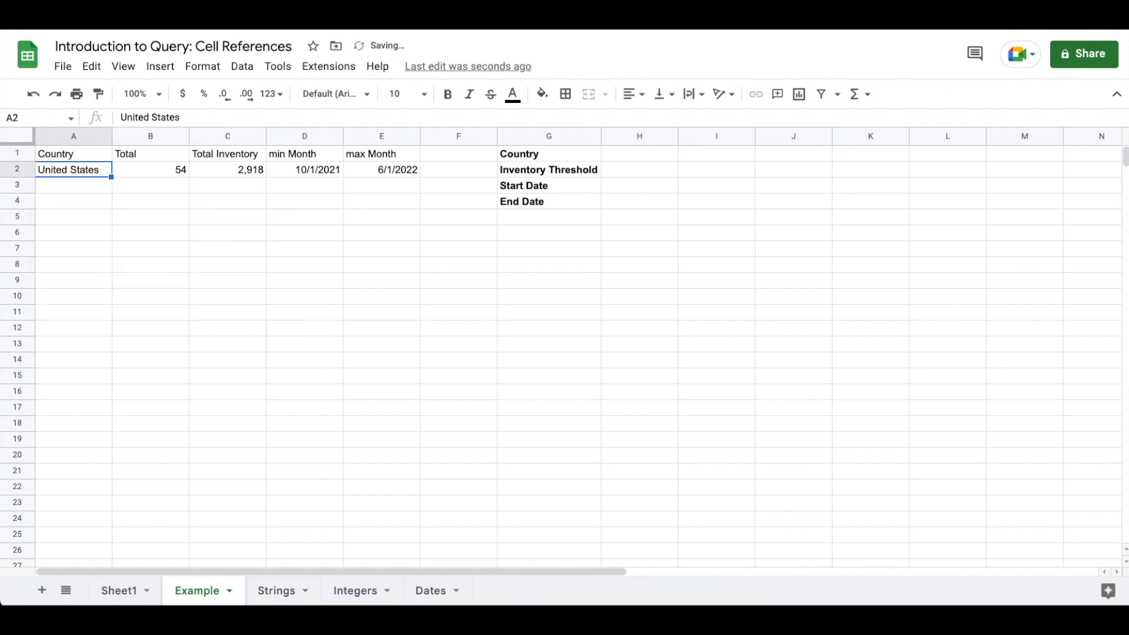
{"action": "left_click", "coordinate": [73, 154]}
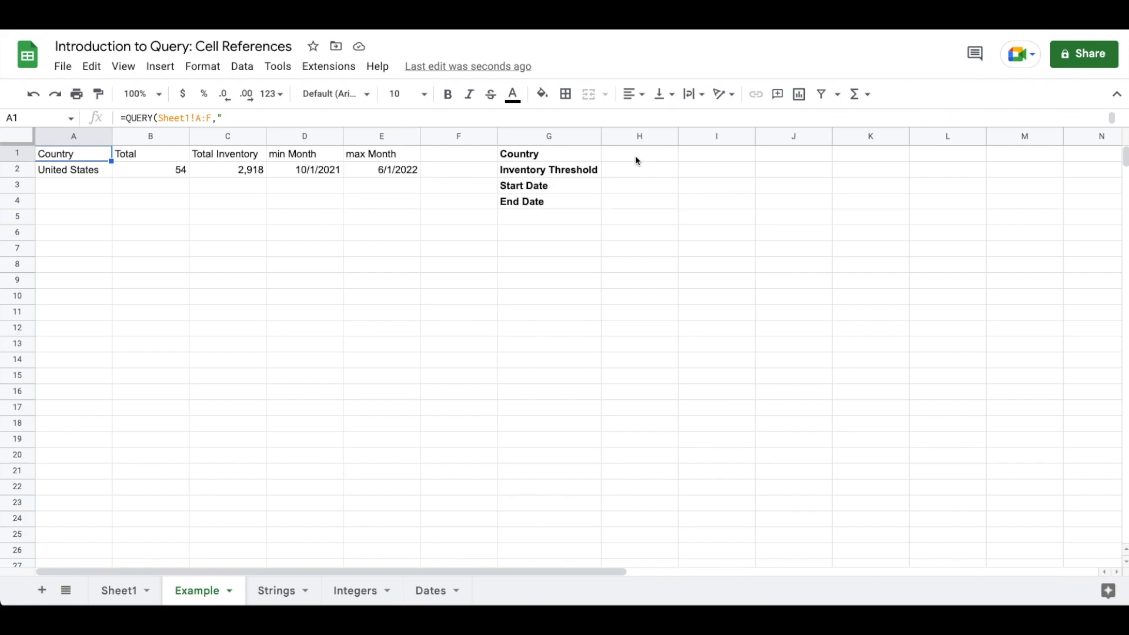
{"action": "key", "text": "Return"}
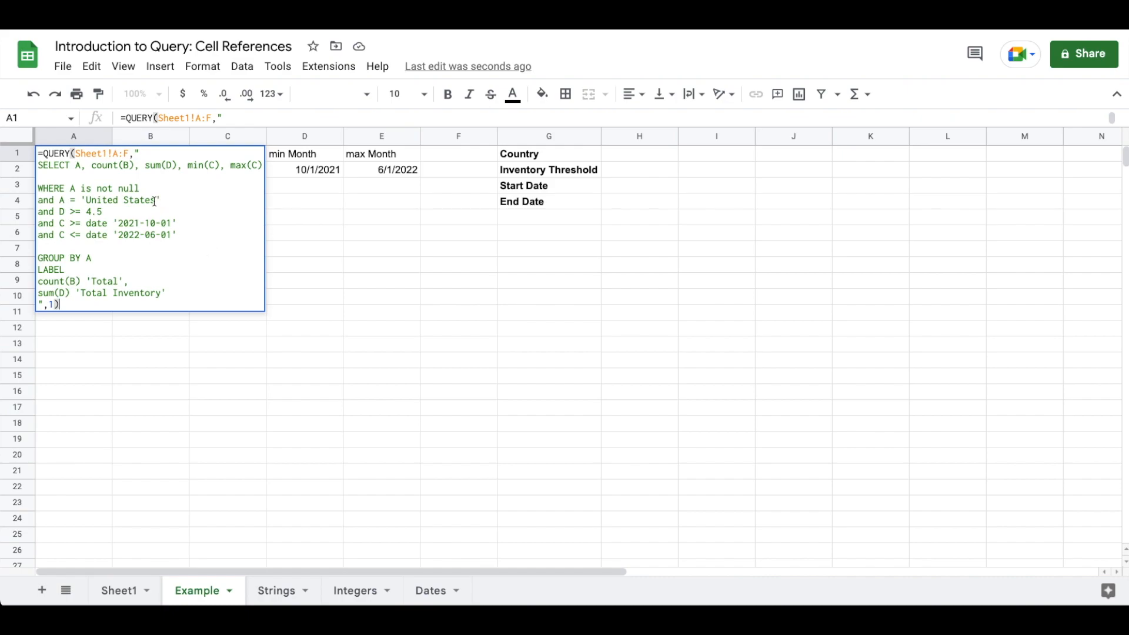
{"action": "key", "text": "Return"}
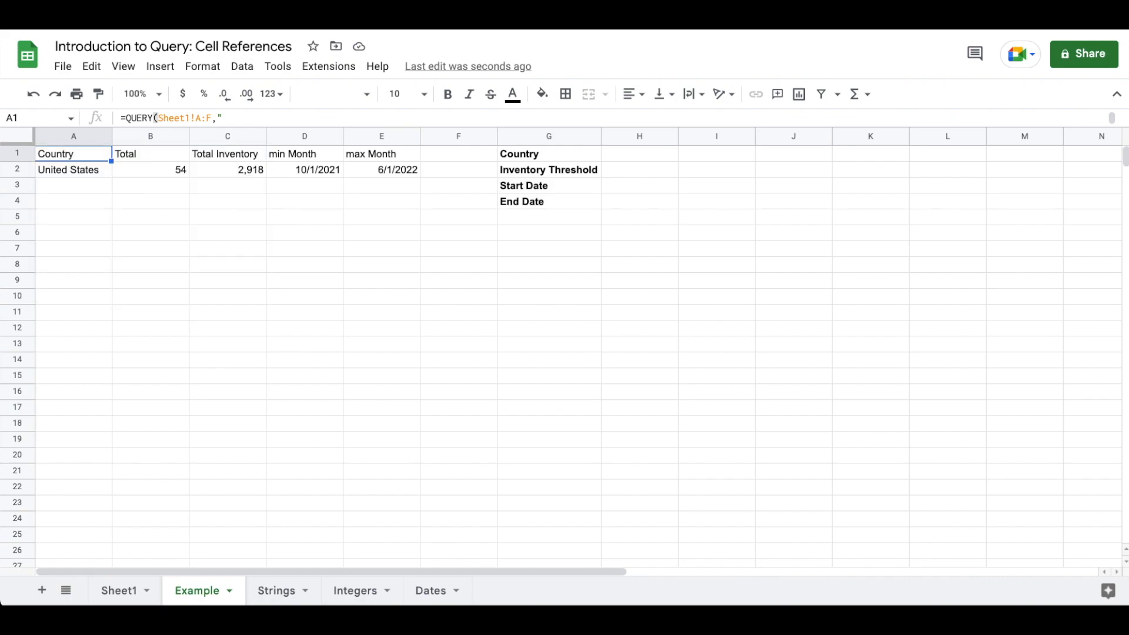
Step: Enter United States as the Country value in cell H1
{"action": "left_click", "coordinate": [660, 159]}
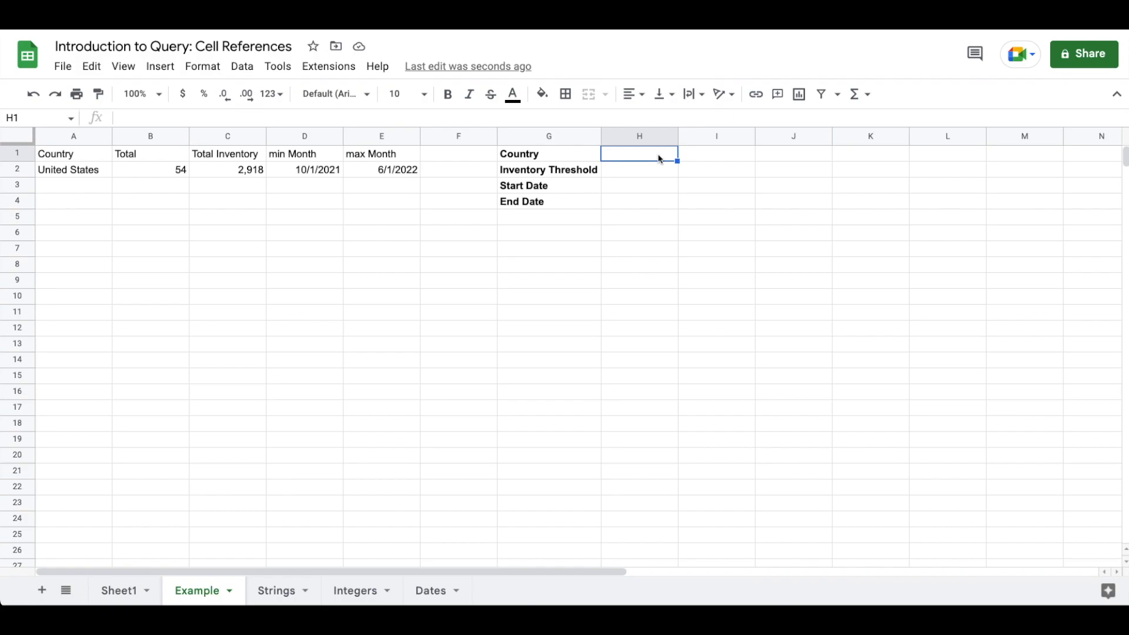
{"action": "type", "text": "United States"}
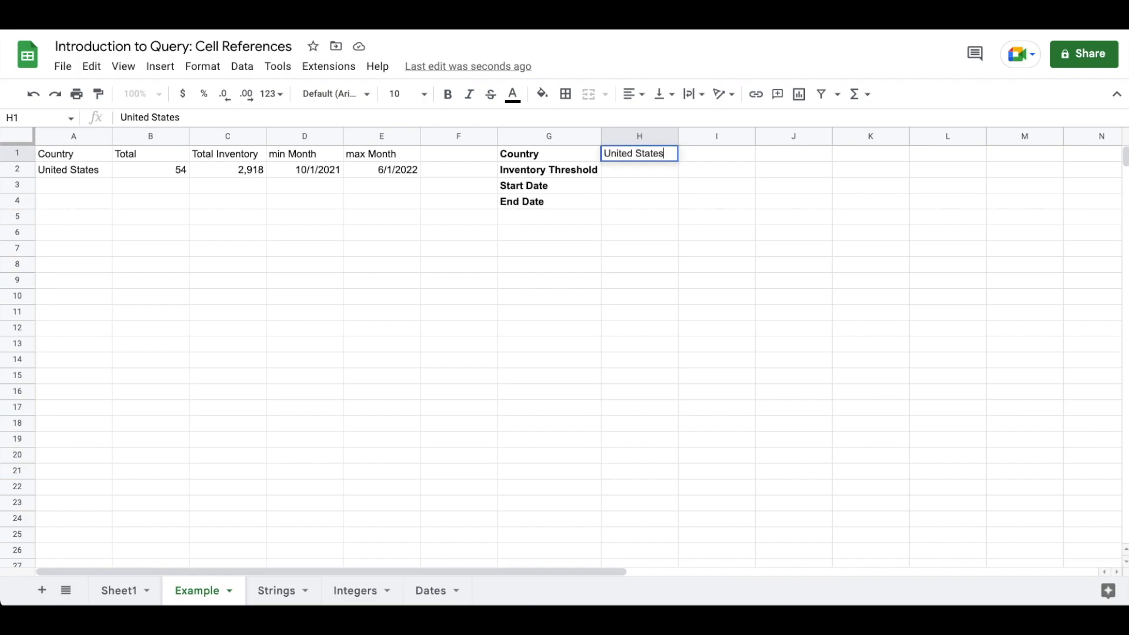
{"action": "key", "text": "Return"}
Step: Create a simple cell reference to the Country value with the formula =H1 in J1
{"action": "key", "text": "Right"}
{"action": "key", "text": "Right"}
{"action": "key", "text": "shift+Up"}
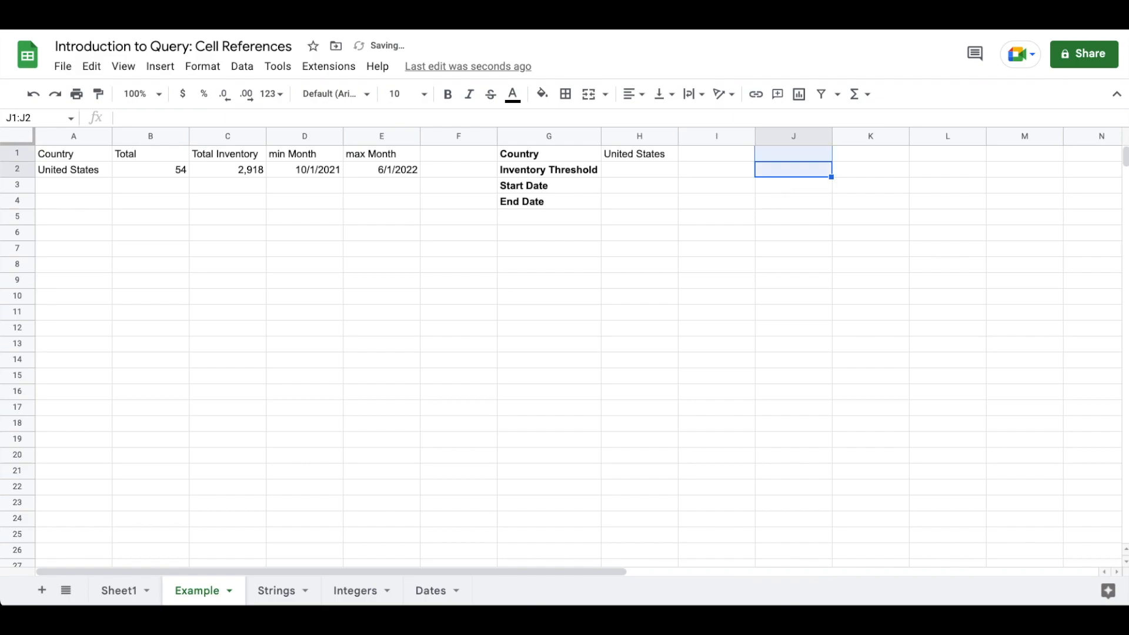
{"action": "key", "text": "Up"}
{"action": "type", "text": "="}
{"action": "left_click", "coordinate": [635, 156]}
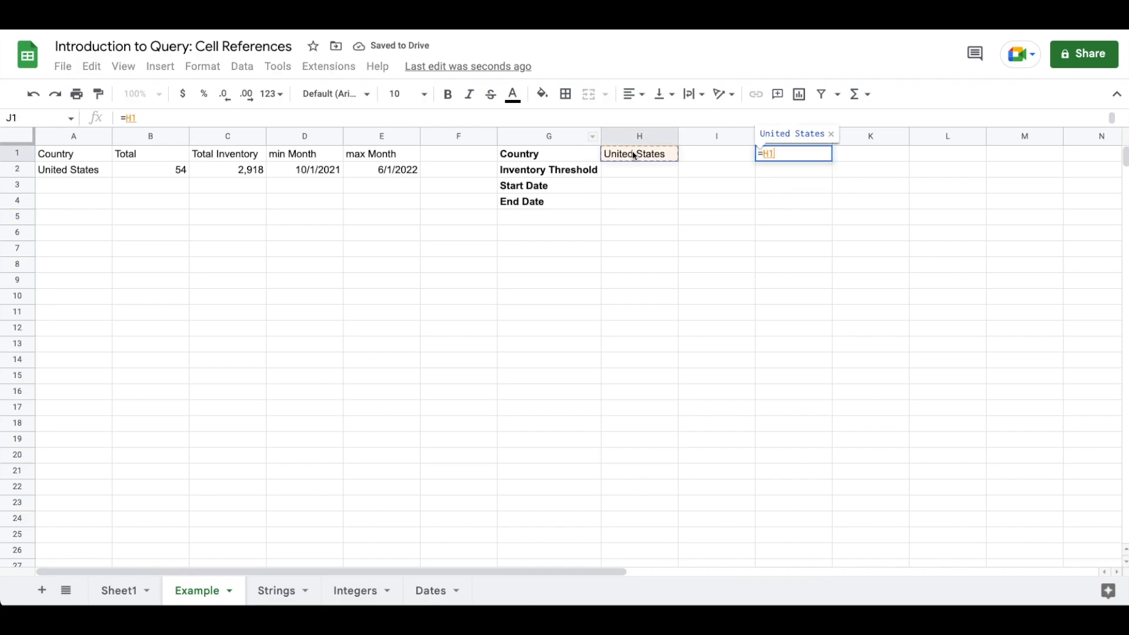
{"action": "key", "text": "Return"}
{"action": "key", "text": "Up"}
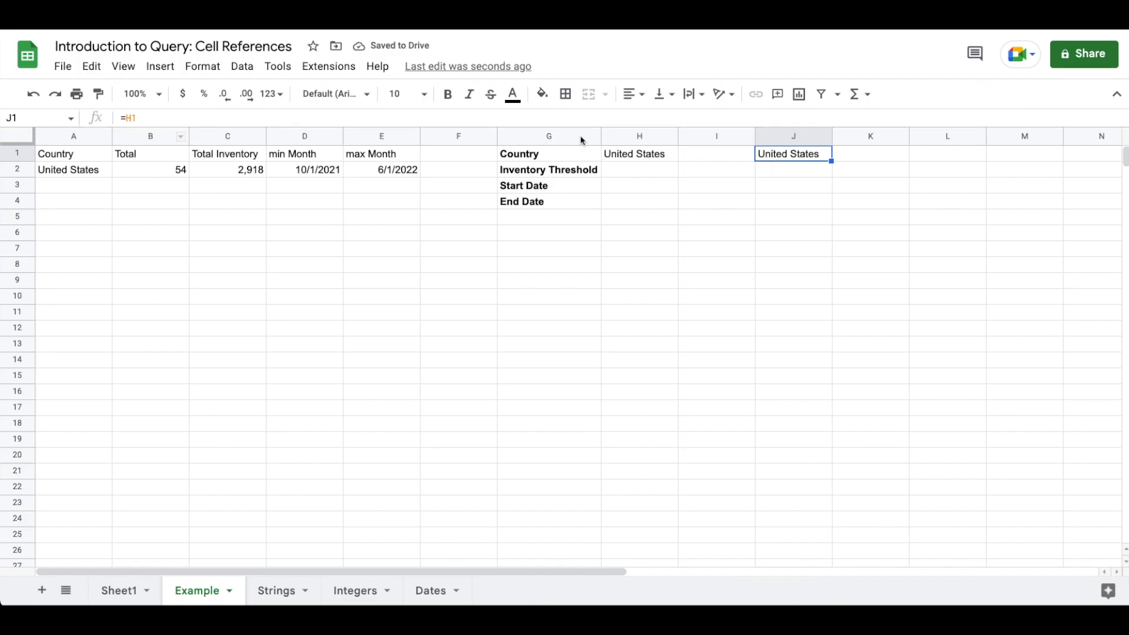
Step: Change the Country value in H1 to Canada to test the reference in J1, and clear J1
{"action": "left_click", "coordinate": [648, 160]}
{"action": "type", "text": "Can"}
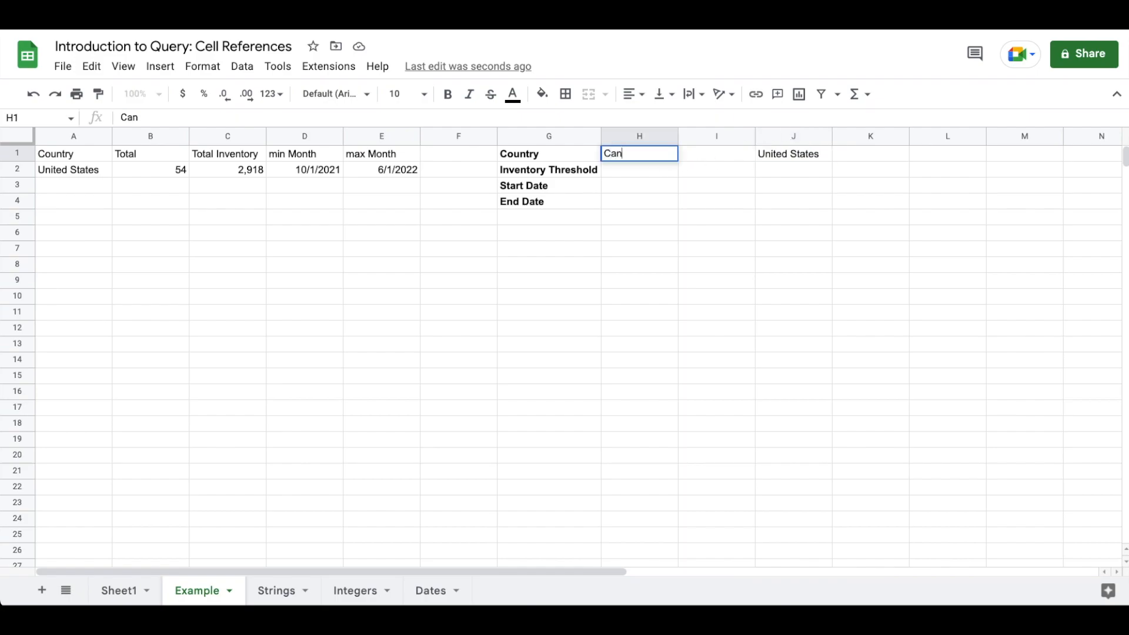
{"action": "type", "text": "ada"}
{"action": "key", "text": "Return"}
{"action": "key", "text": "Up"}
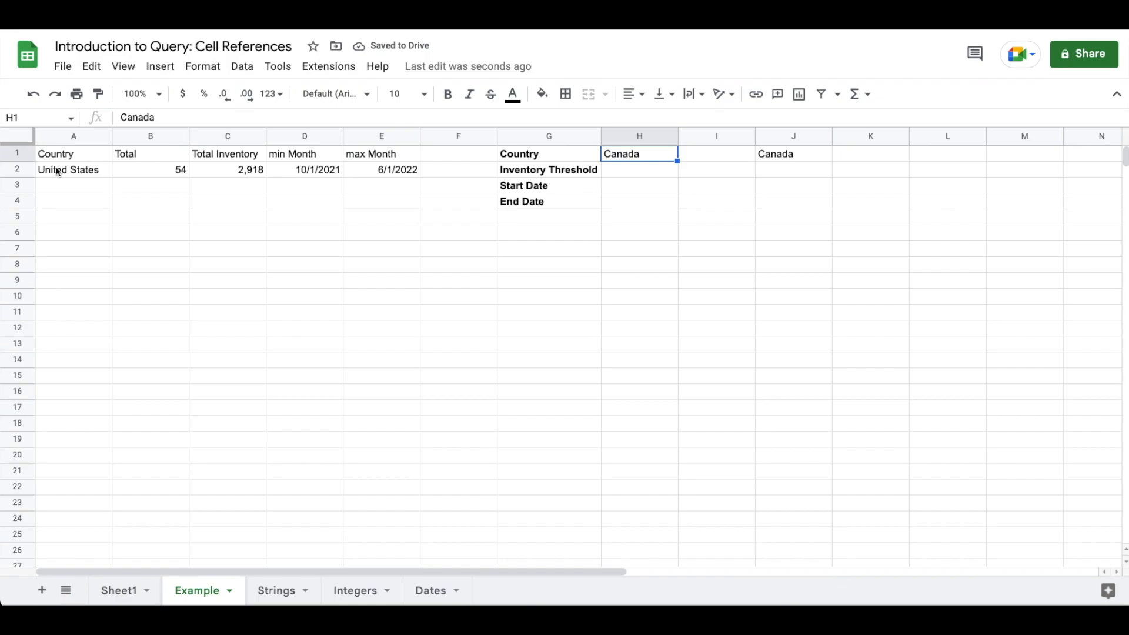
{"action": "left_click", "coordinate": [811, 154]}
{"action": "key", "text": "Delete"}
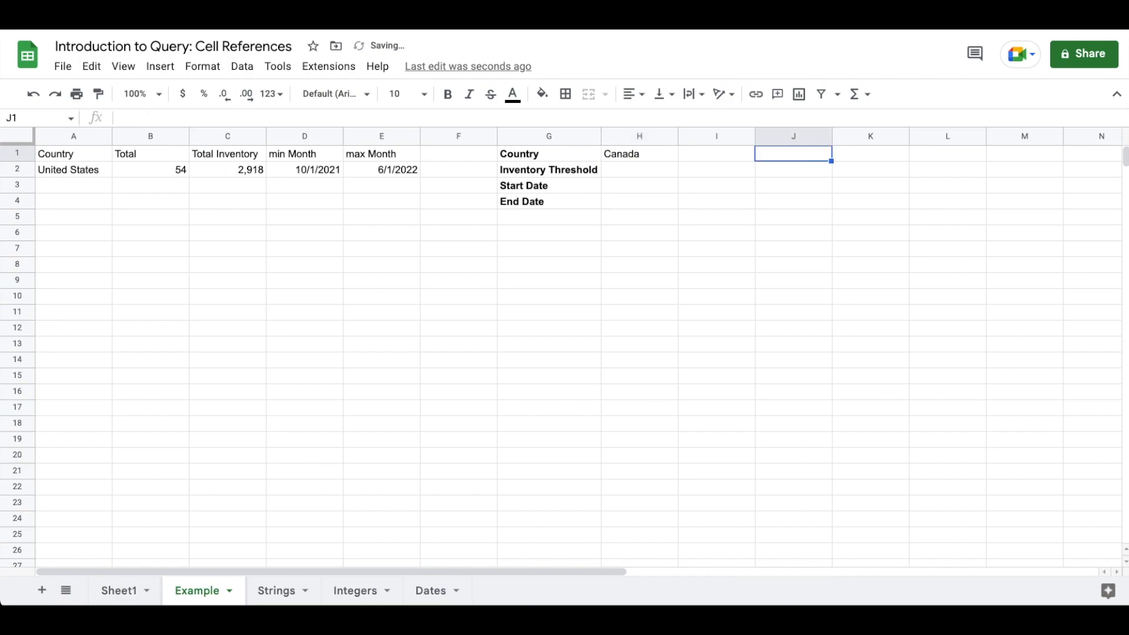
Step: Remove the inventory condition and both date conditions from the WHERE clause of A1's QUERY formula
{"action": "left_click", "coordinate": [63, 153]}
{"action": "key", "text": "Return"}
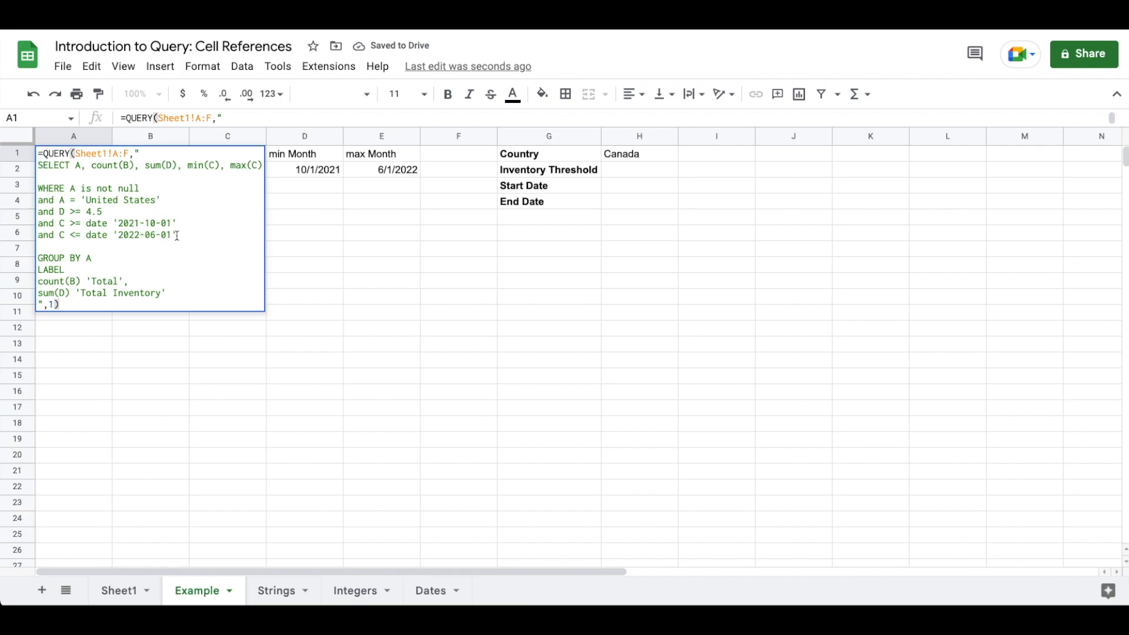
{"action": "left_click_drag", "start_coordinate": [177, 235], "coordinate": [28, 215]}
{"action": "key", "text": "BackSpace"}
{"action": "key", "text": "BackSpace"}
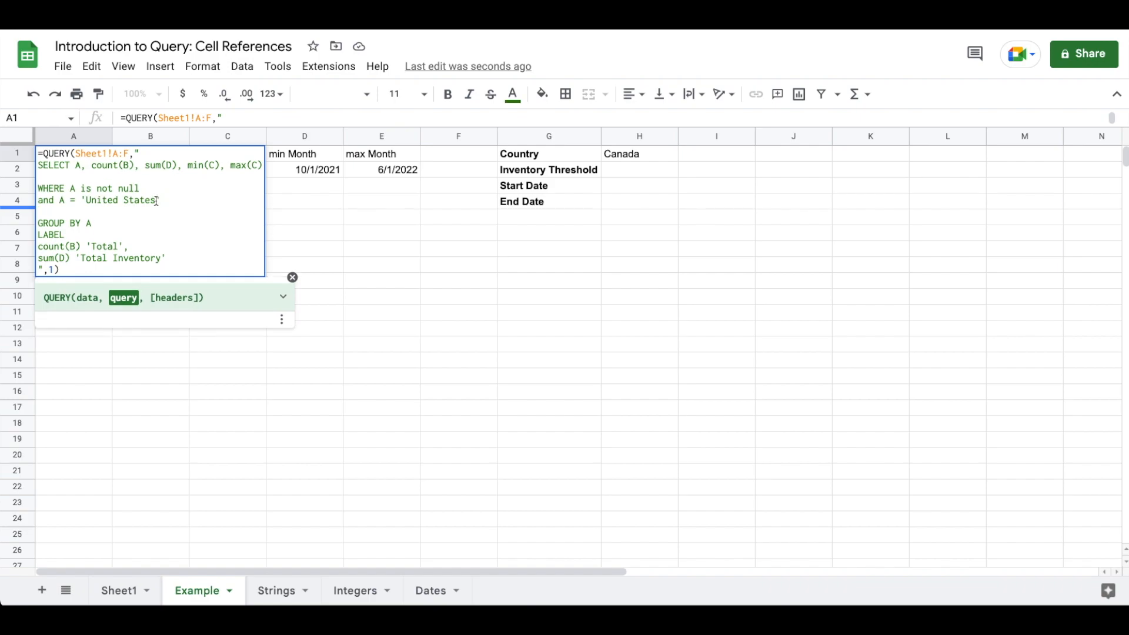
Step: Replace the hard-coded country in A1's QUERY formula with a reference to H1, making the condition and A = '"&H1&"'
{"action": "left_click_drag", "start_coordinate": [156, 201], "coordinate": [83, 202]}
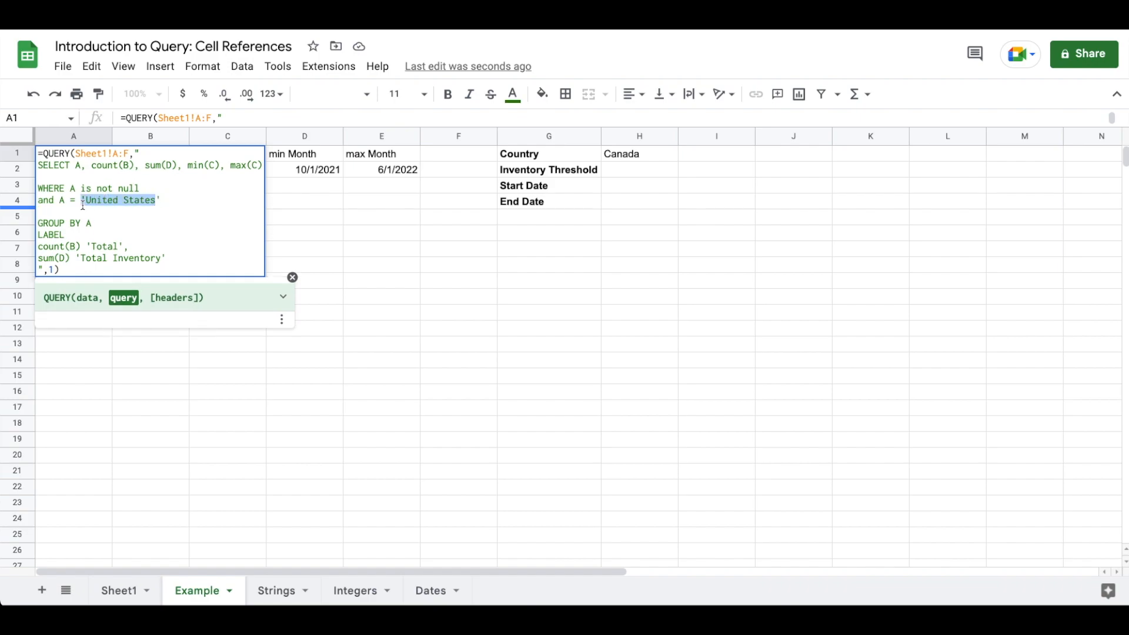
{"action": "left_click", "coordinate": [183, 200]}
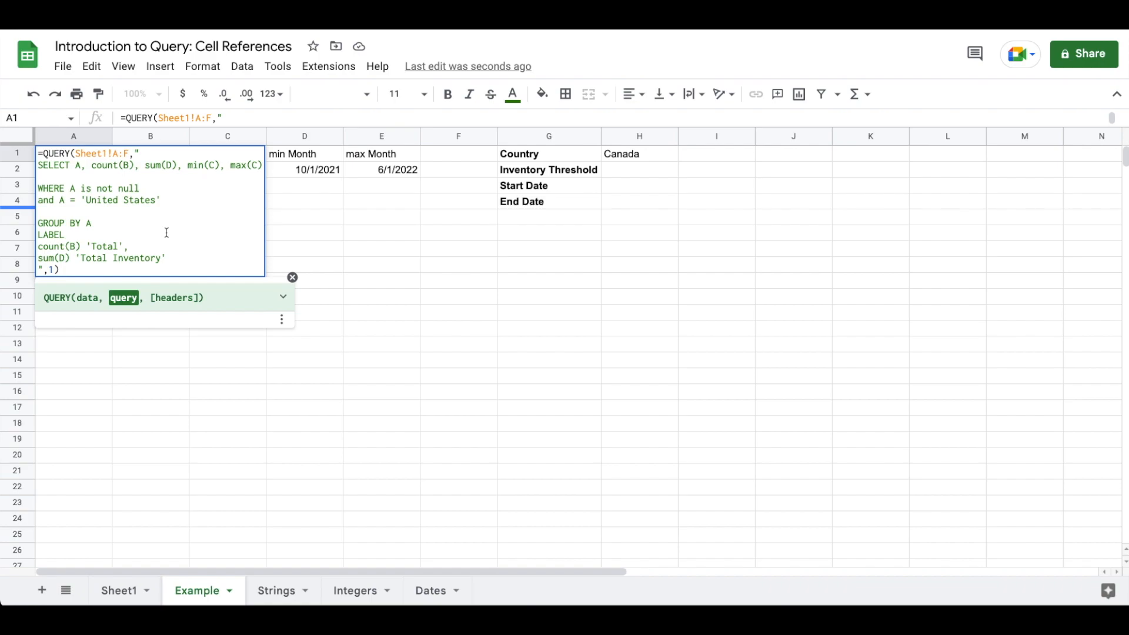
{"action": "left_click_drag", "start_coordinate": [155, 200], "coordinate": [86, 200]}
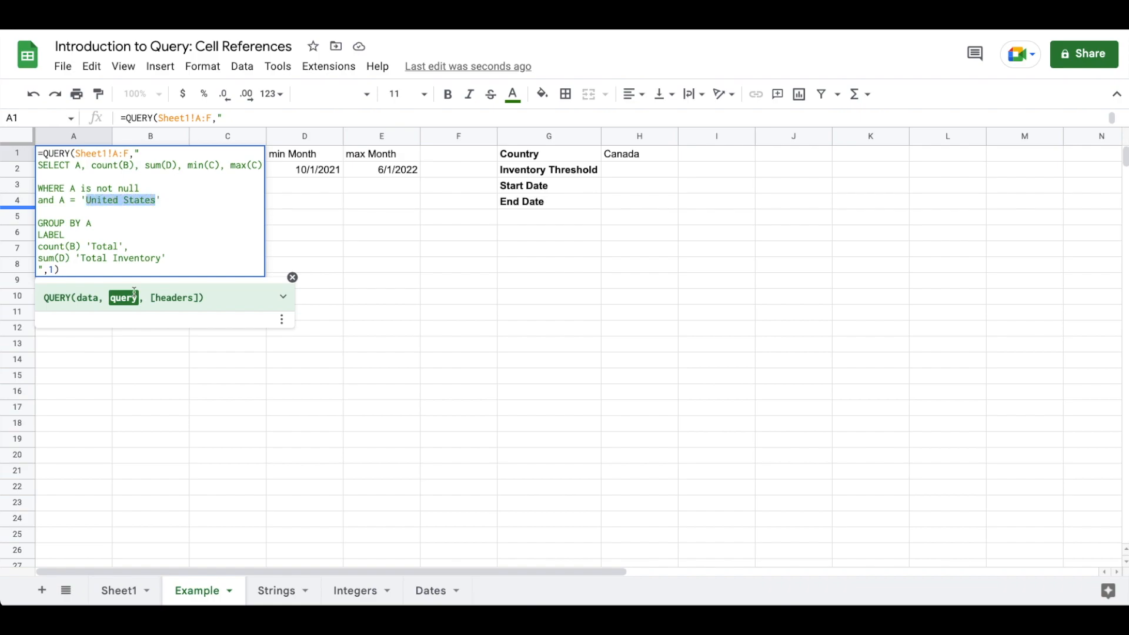
{"action": "key", "text": "BackSpace"}
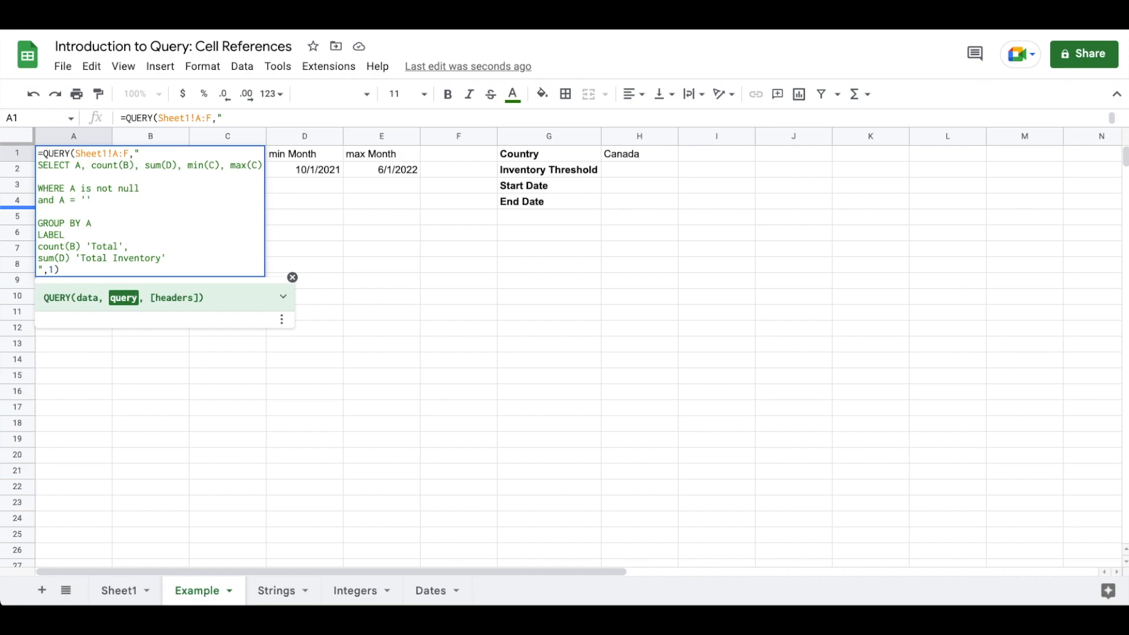
{"action": "type", "text": "\"&"}
{"action": "type", "text": "&"}
{"action": "key", "text": "Left"}
{"action": "type", "text": "H1"}
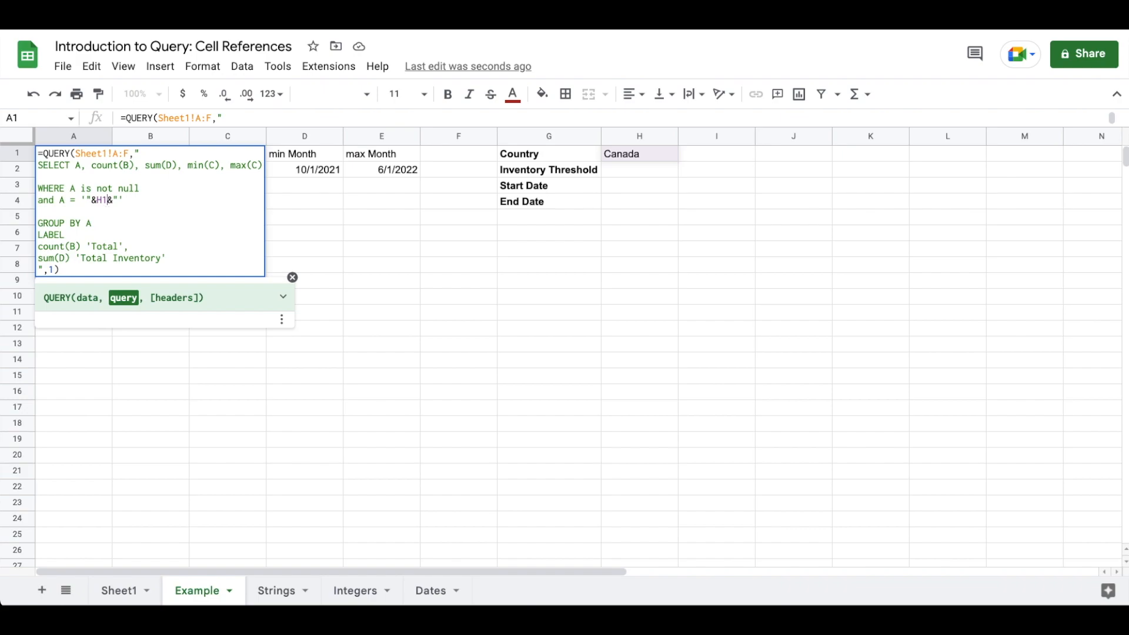
{"action": "key", "text": "Return"}
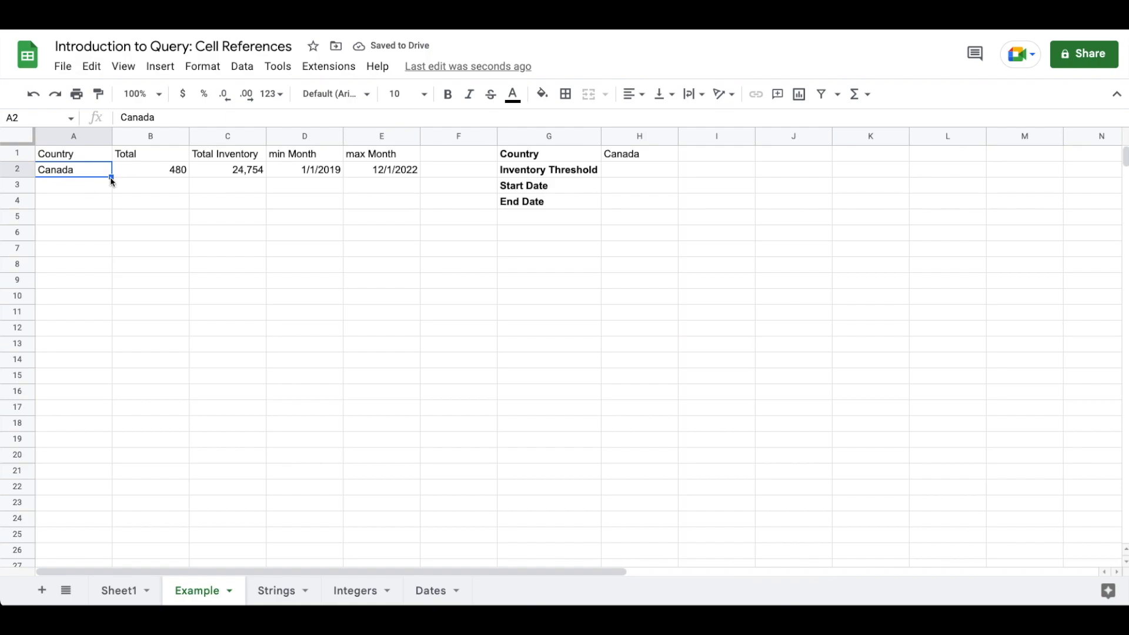
Step: Test the cell reference by setting the Country value in H1 to UK
{"action": "left_click", "coordinate": [631, 156]}
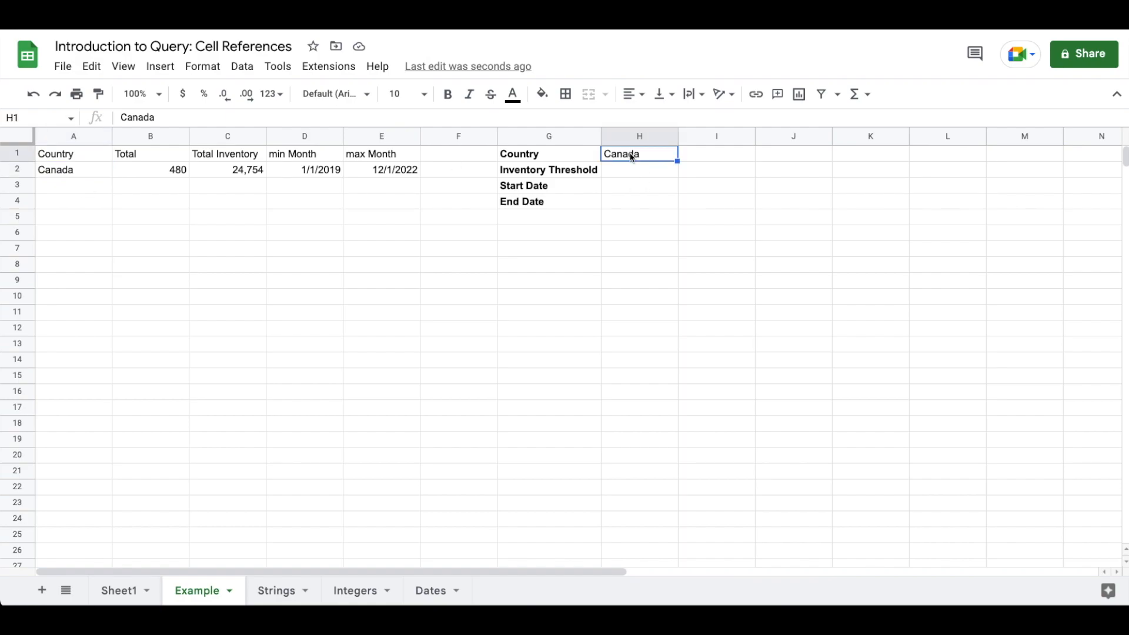
{"action": "type", "text": "UK"}
{"action": "key", "text": "Return"}
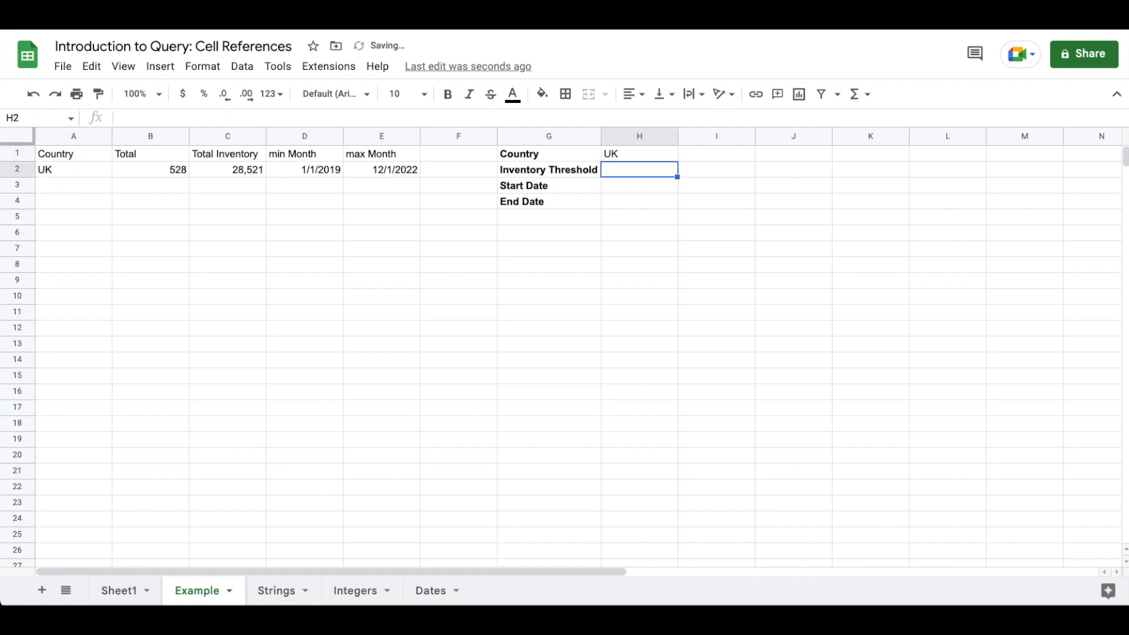
Step: Set the Country value in H1 to United States
{"action": "left_click", "coordinate": [631, 156]}
{"action": "type", "text": "Uni"}
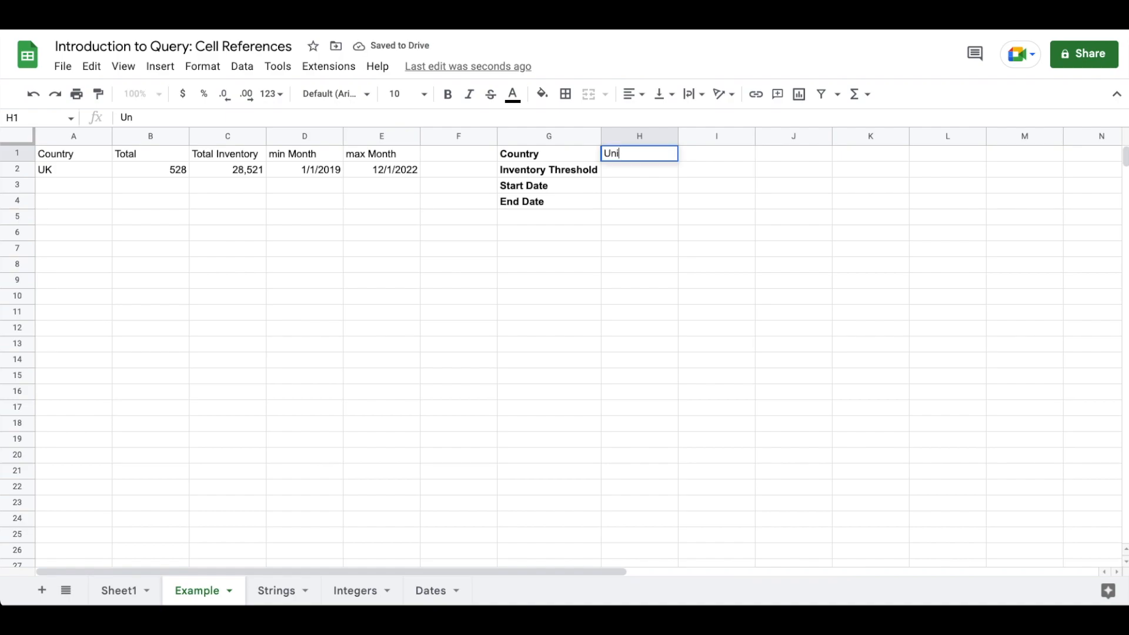
{"action": "type", "text": "ted States"}
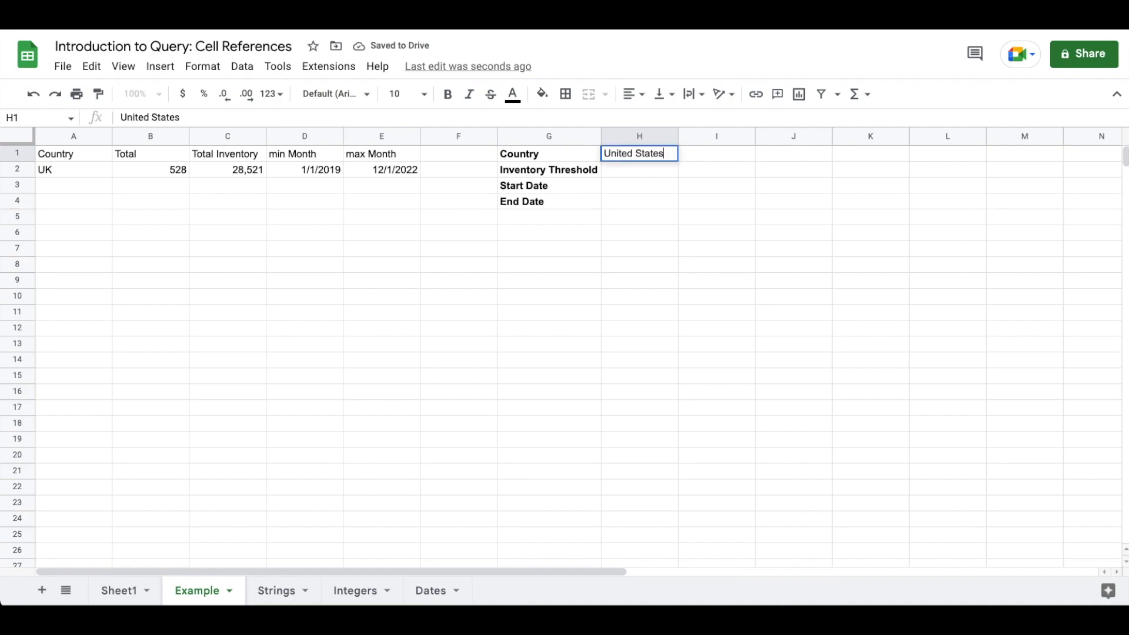
{"action": "key", "text": "Return"}
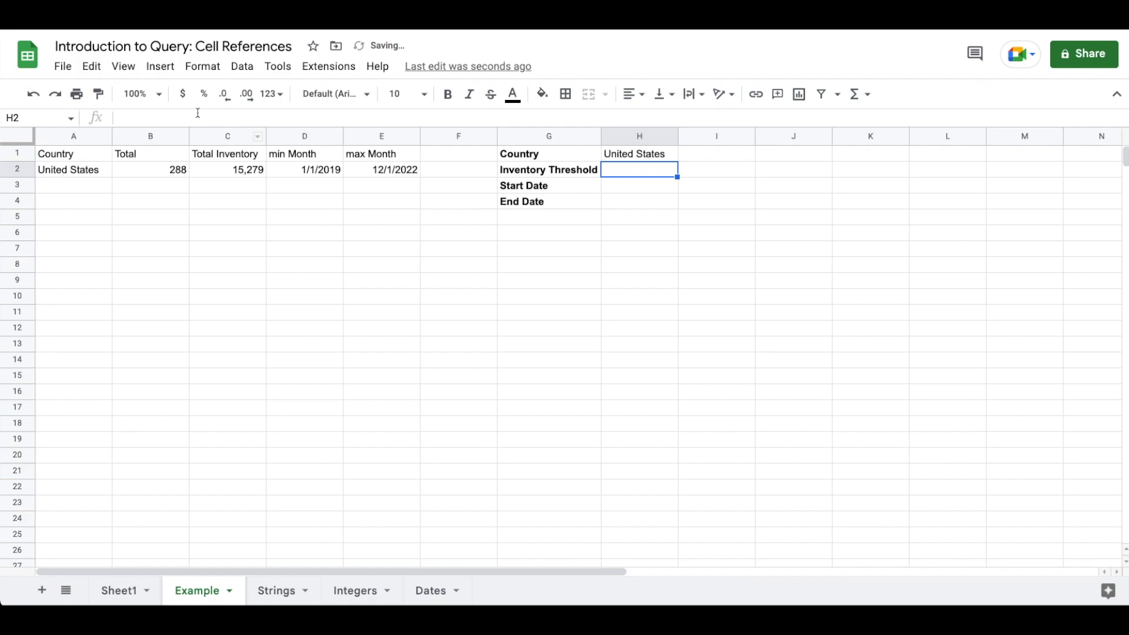
Step: Add the inventory condition and D >= 25 to the WHERE clause of A1's QUERY formula, below the country condition
{"action": "left_click", "coordinate": [77, 151]}
{"action": "double_click", "coordinate": [76, 152]}
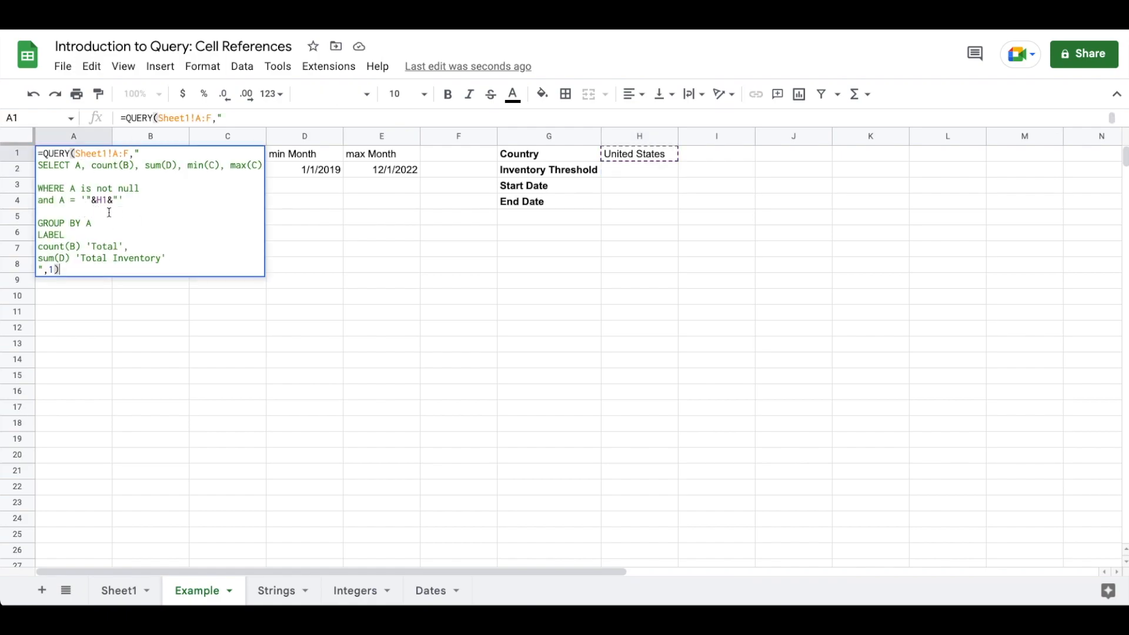
{"action": "key", "text": "Escape"}
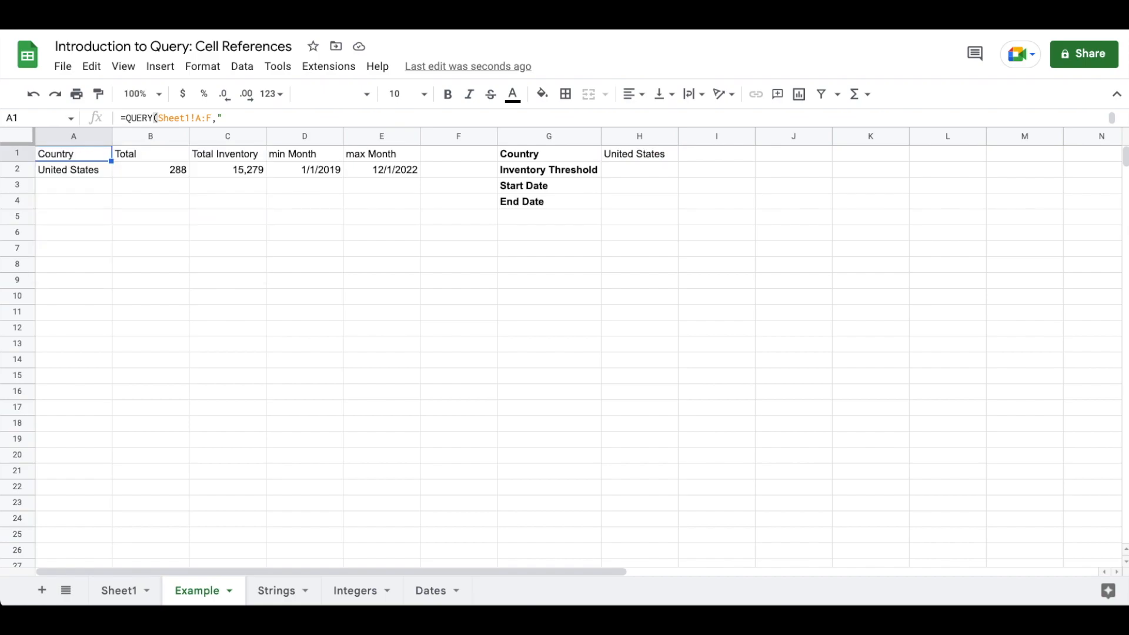
{"action": "key", "text": "Return"}
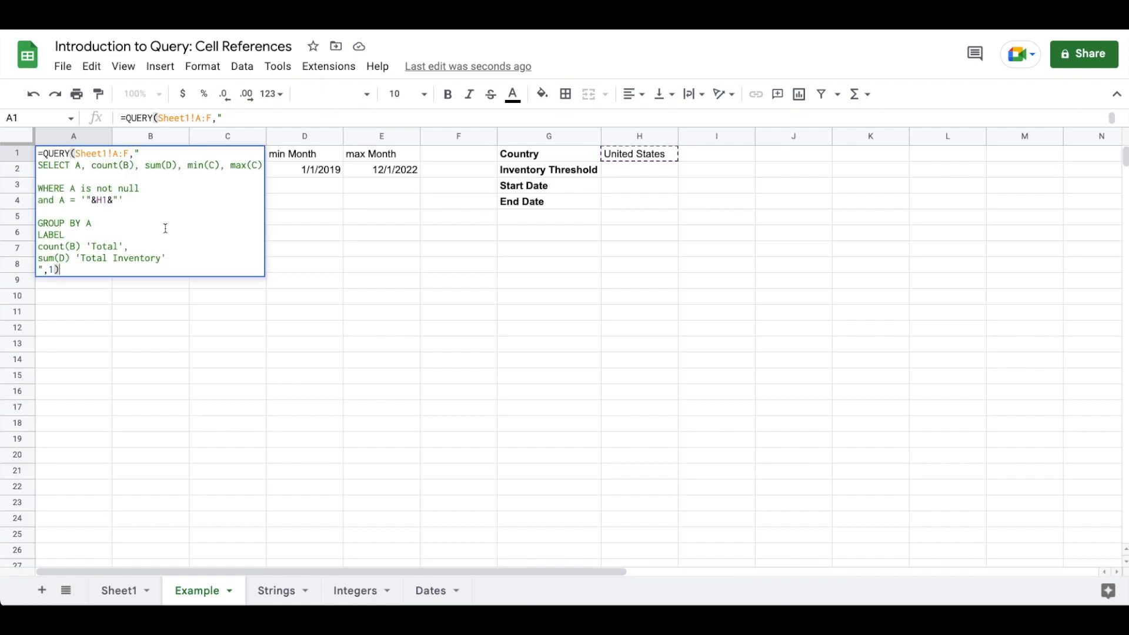
{"action": "left_click", "coordinate": [132, 201]}
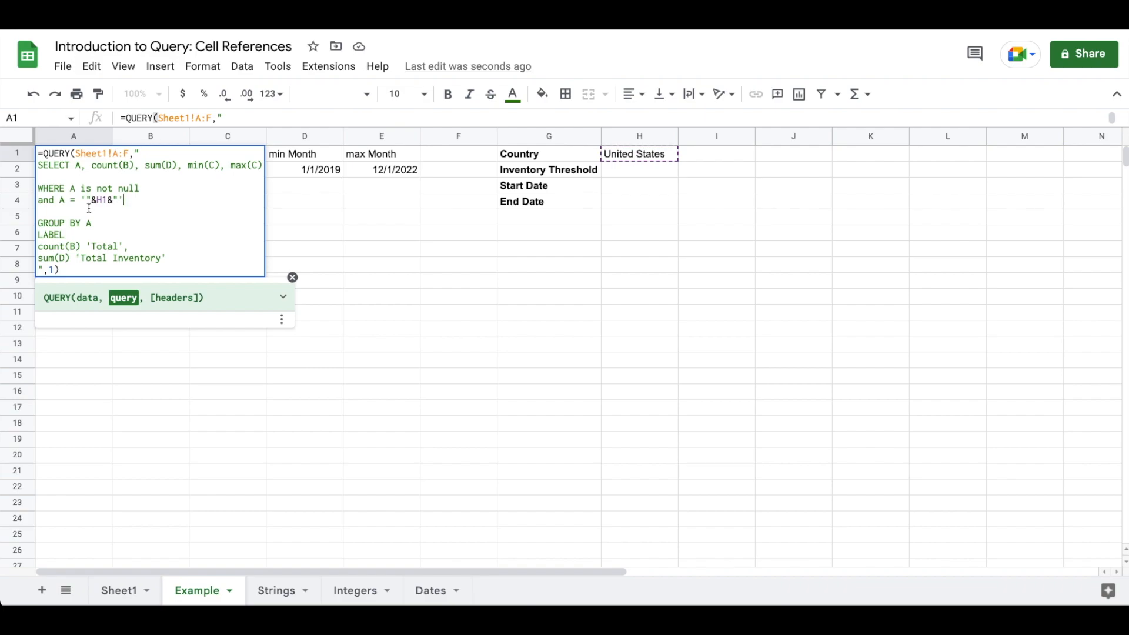
{"action": "key", "text": "ctrl+Return"}
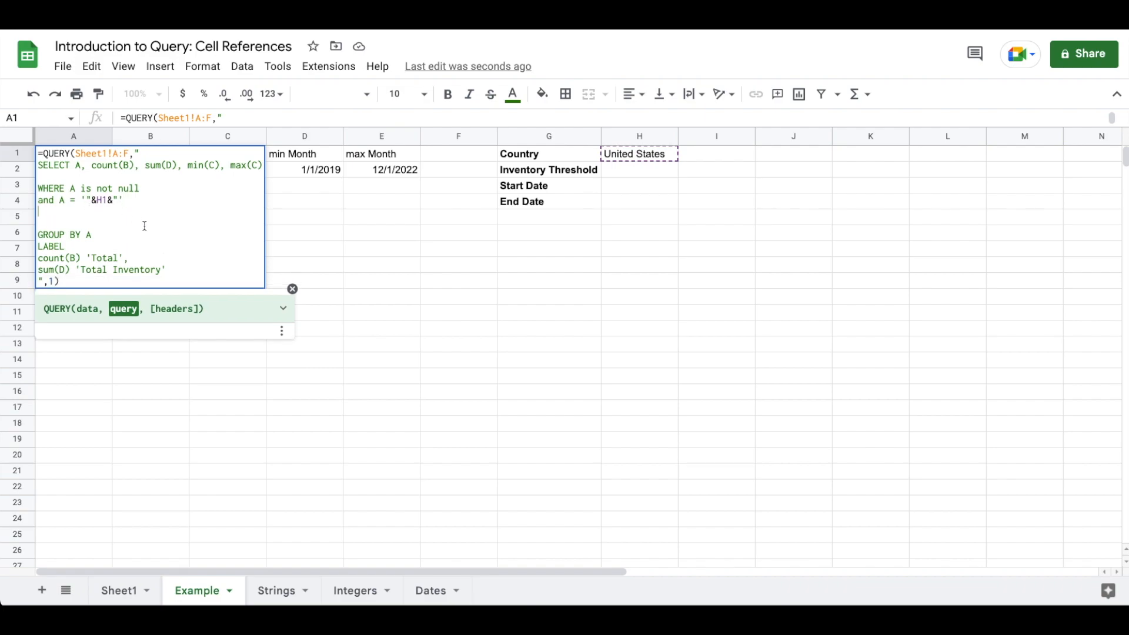
{"action": "type", "text": "and"}
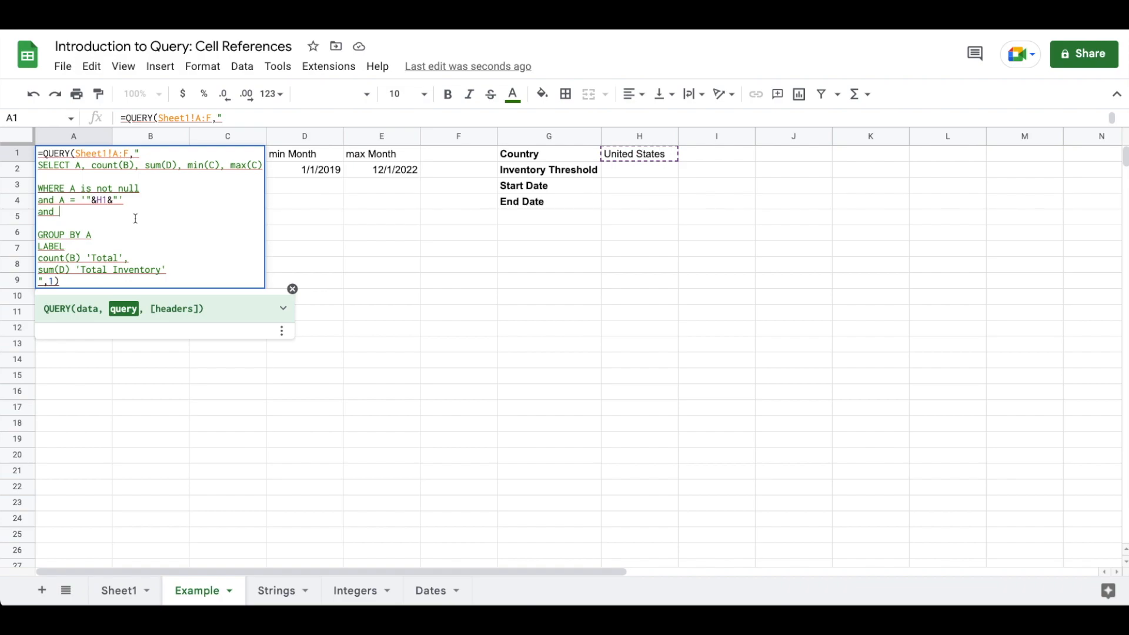
{"action": "type", "text": "D"}
{"action": "type", "text": ">= 25"}
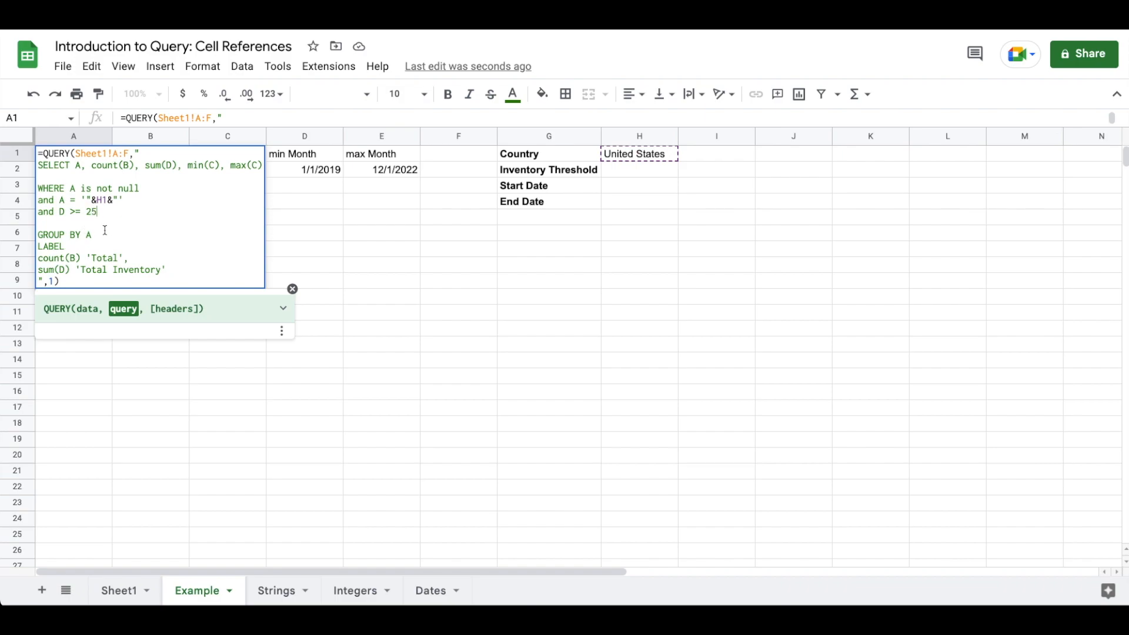
{"action": "key", "text": "Return"}
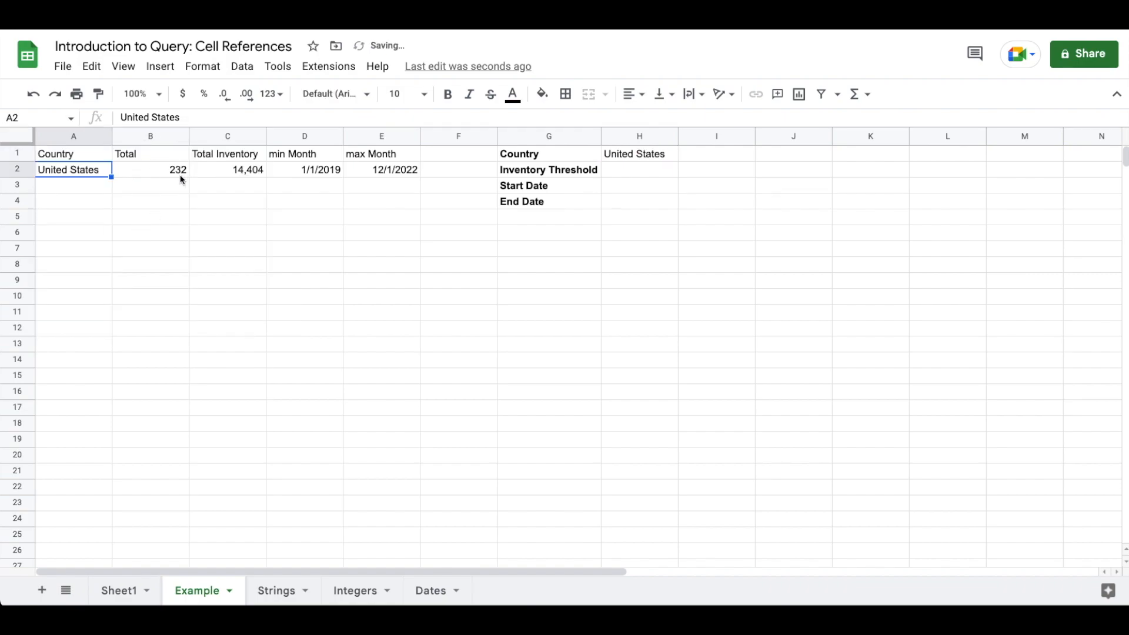
Step: Undo and reapply the D >= 25 condition in A1 to compare the query results with and without it
{"action": "key", "text": "ctrl+z"}
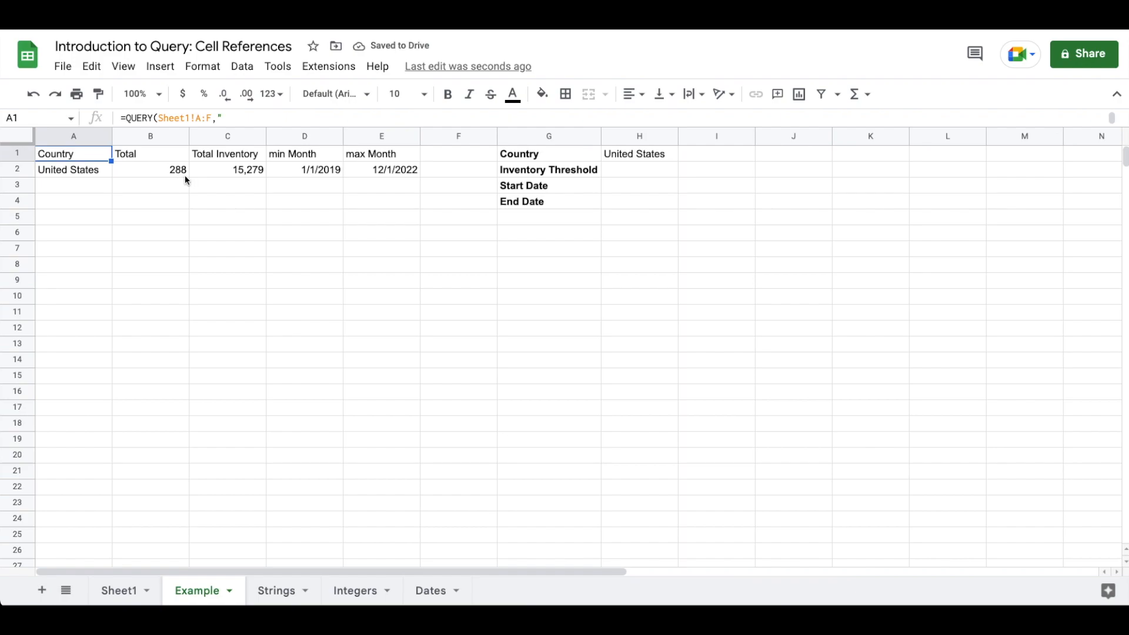
{"action": "key", "text": "Return"}
{"action": "key", "text": "Escape"}
{"action": "key", "text": "Return"}
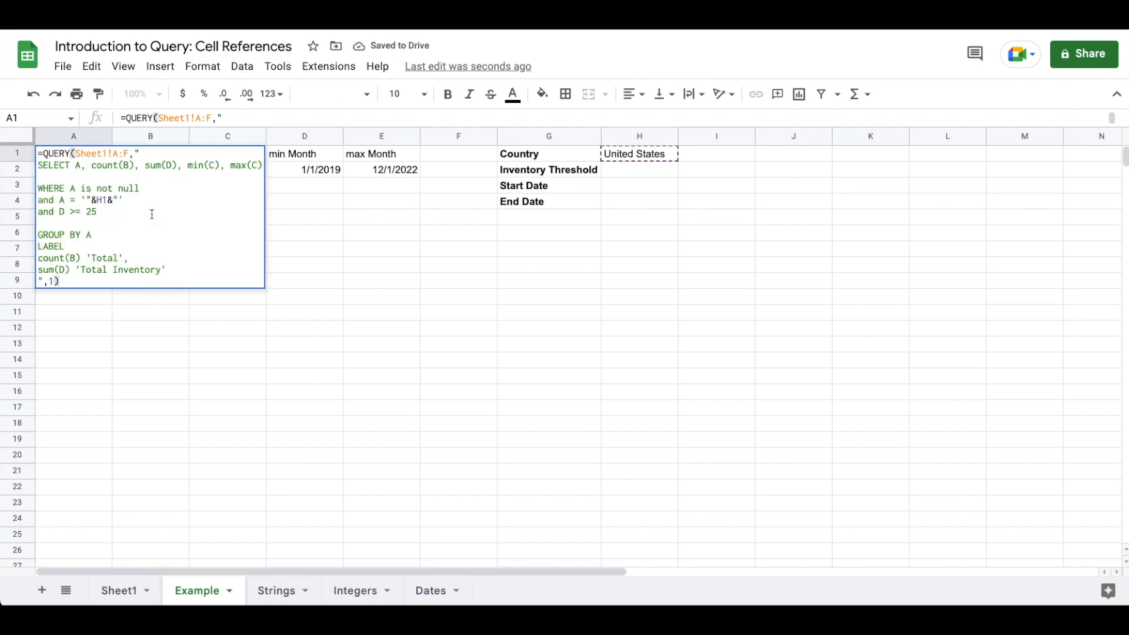
{"action": "key", "text": "Escape"}
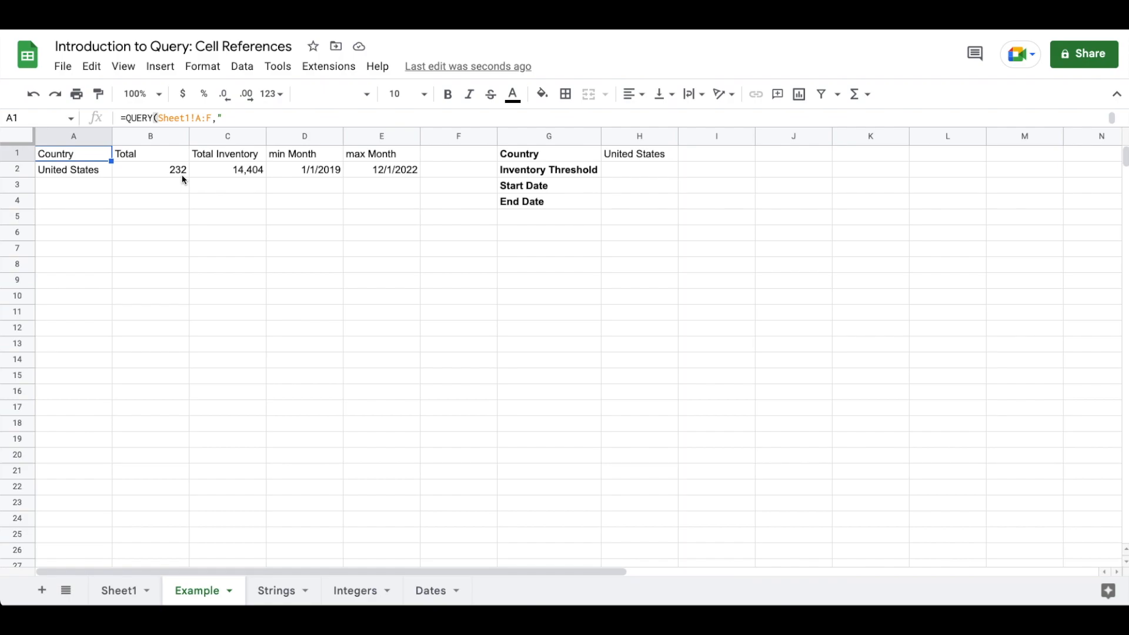
Step: Set the Inventory Threshold value in H2 to 25
{"action": "left_click", "coordinate": [625, 172]}
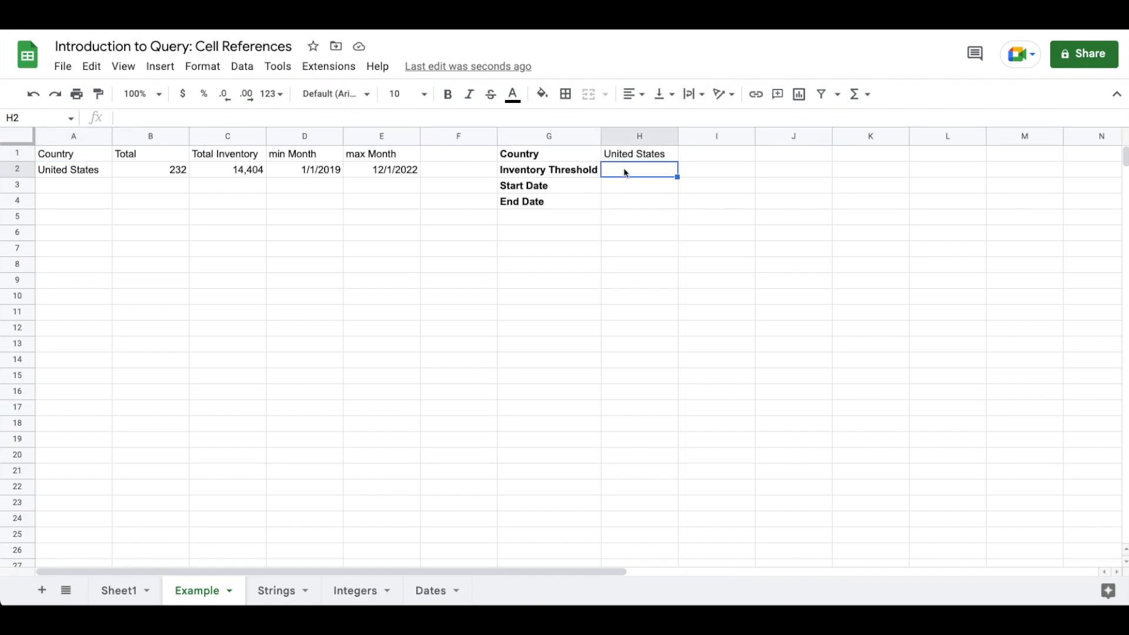
{"action": "type", "text": "25"}
{"action": "key", "text": "Return"}
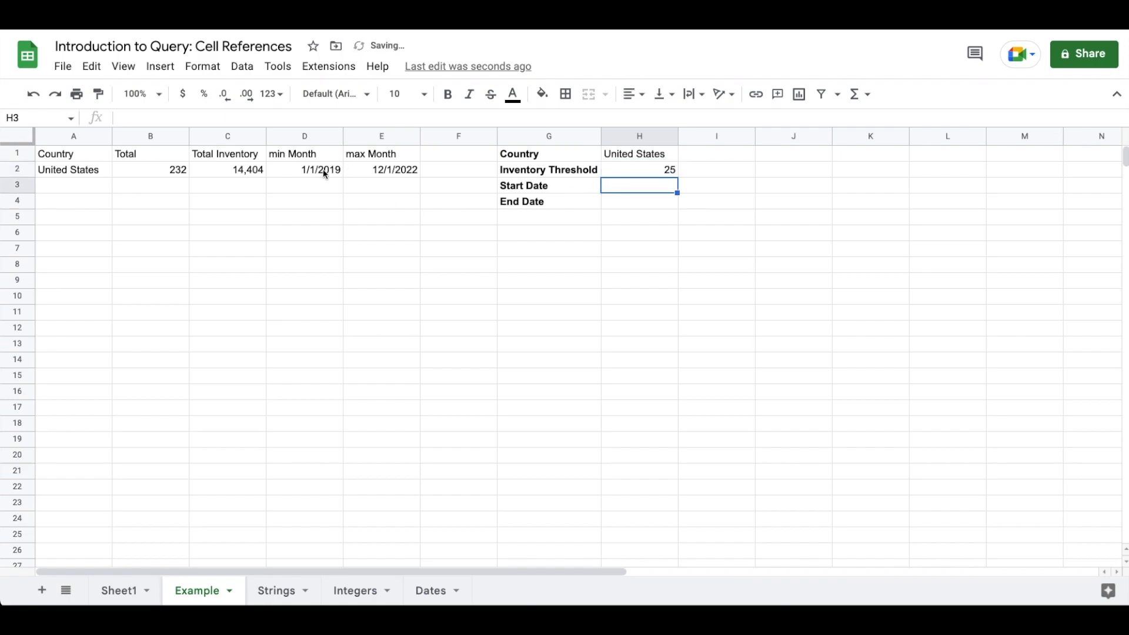
Step: Replace the hard-coded 25 in A1's inventory condition with the opening part of a cell reference, "&H2
{"action": "left_click", "coordinate": [83, 154]}
{"action": "double_click", "coordinate": [83, 155]}
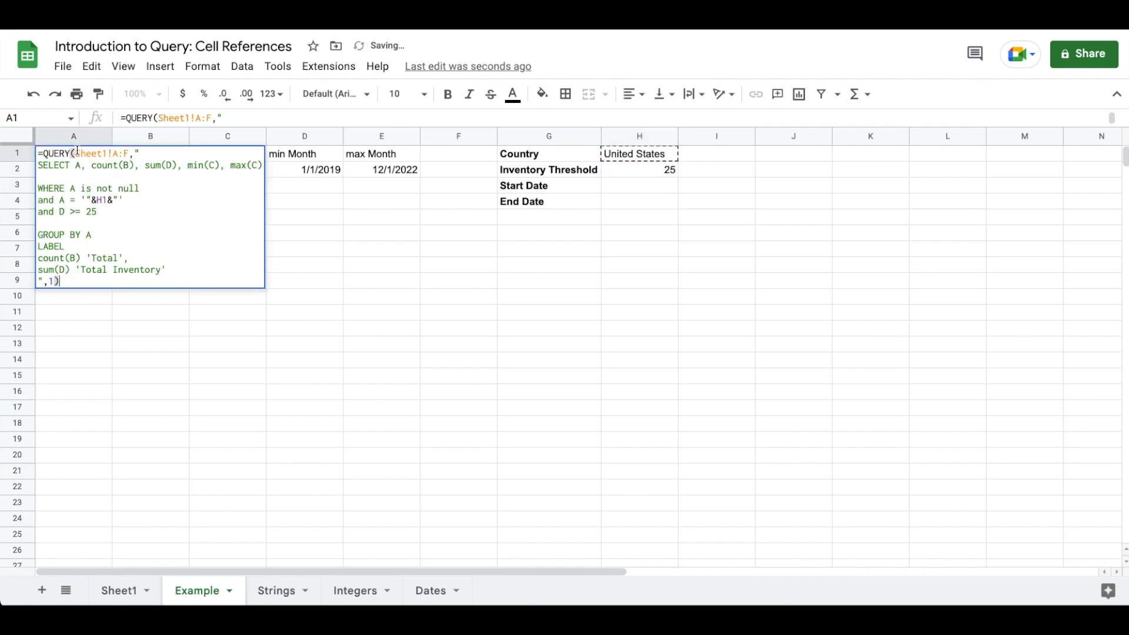
{"action": "left_click", "coordinate": [99, 214]}
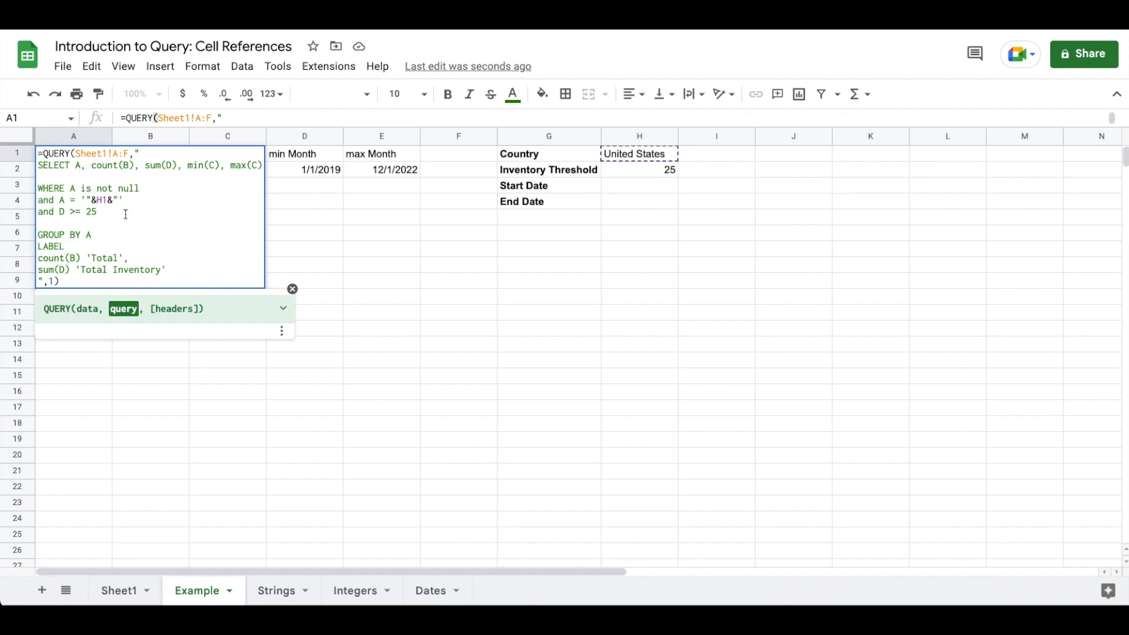
{"action": "key", "text": "BackSpace"}
{"action": "key", "text": "BackSpace"}
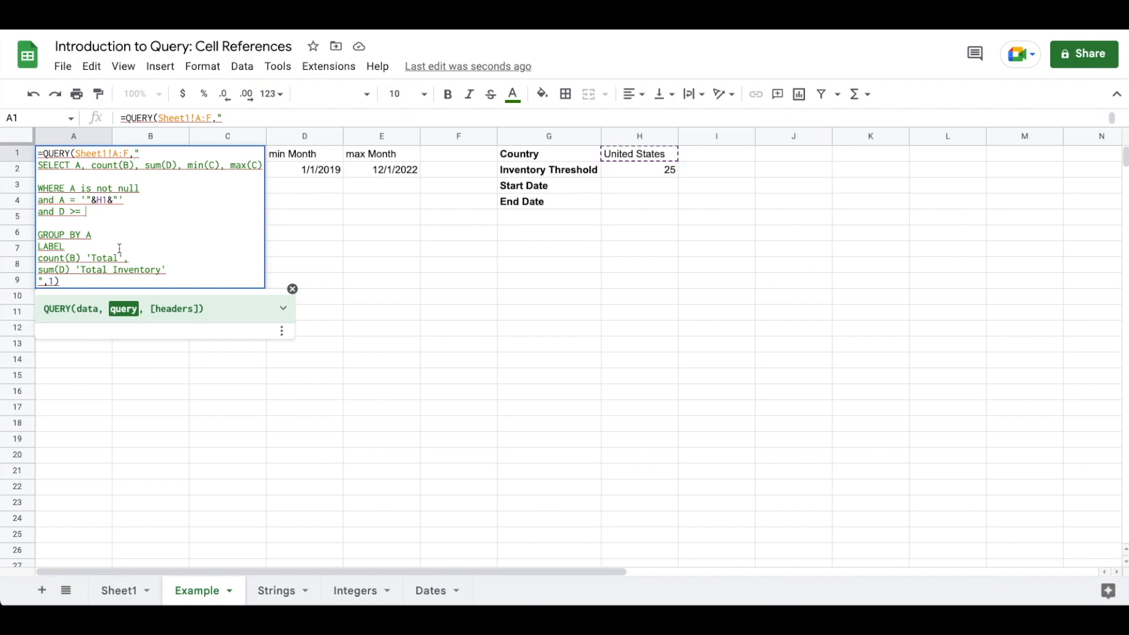
{"action": "type", "text": "\""}
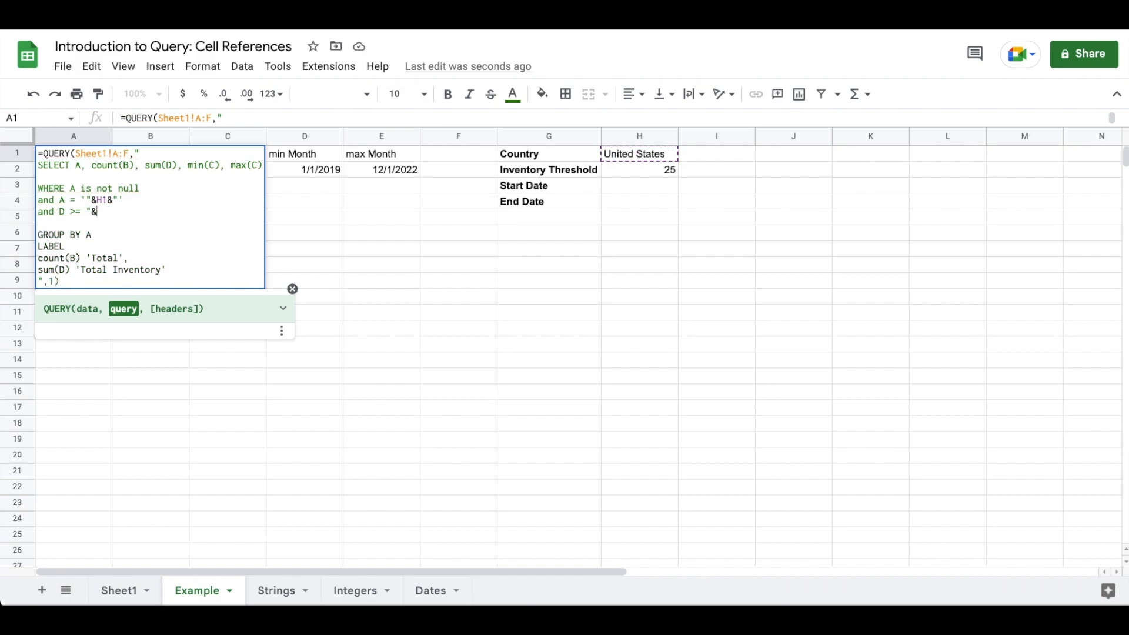
{"action": "type", "text": "&H2"}
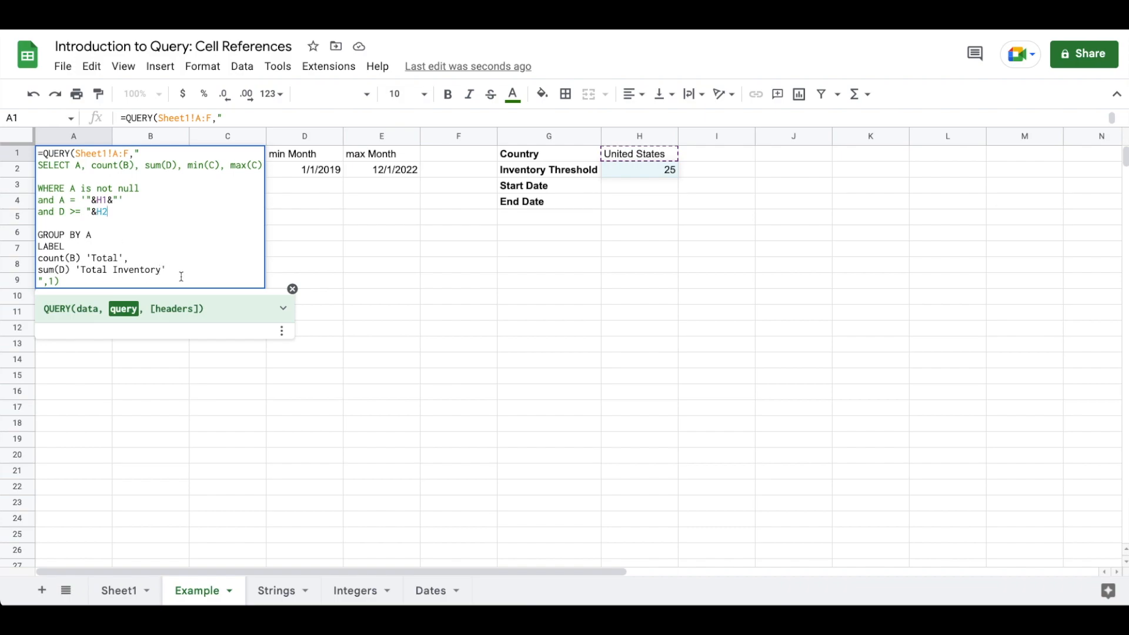
Step: Examine how the quotation mark before &H2 separates the first part of the query string from the GROUP BY and LABEL clauses
{"action": "left_click_drag", "start_coordinate": [169, 271], "coordinate": [30, 231]}
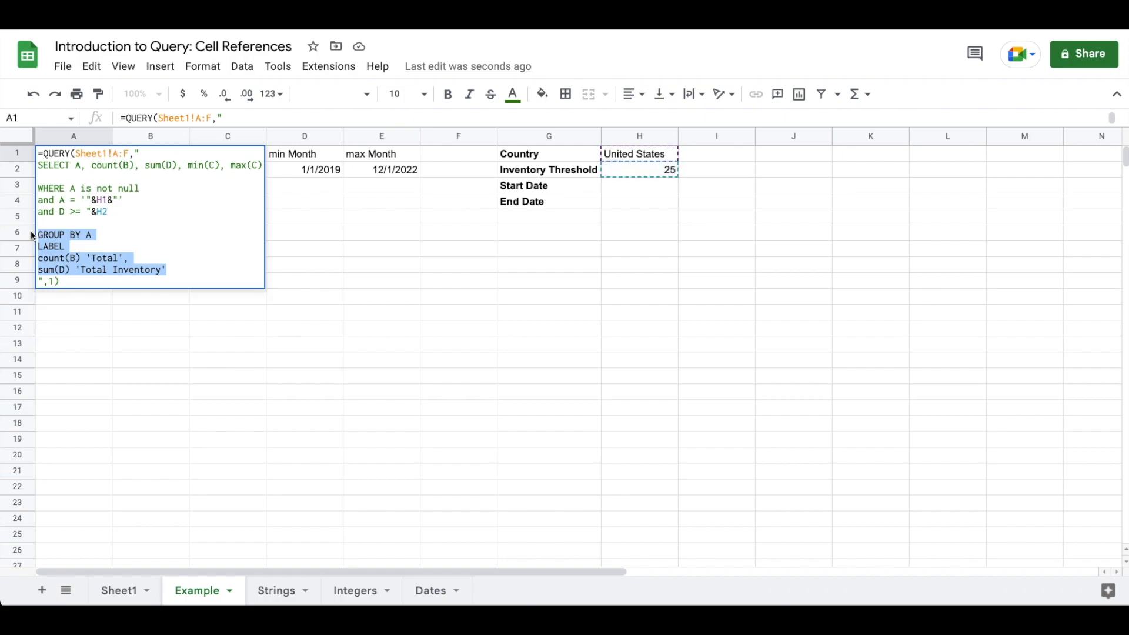
{"action": "left_click", "coordinate": [200, 252]}
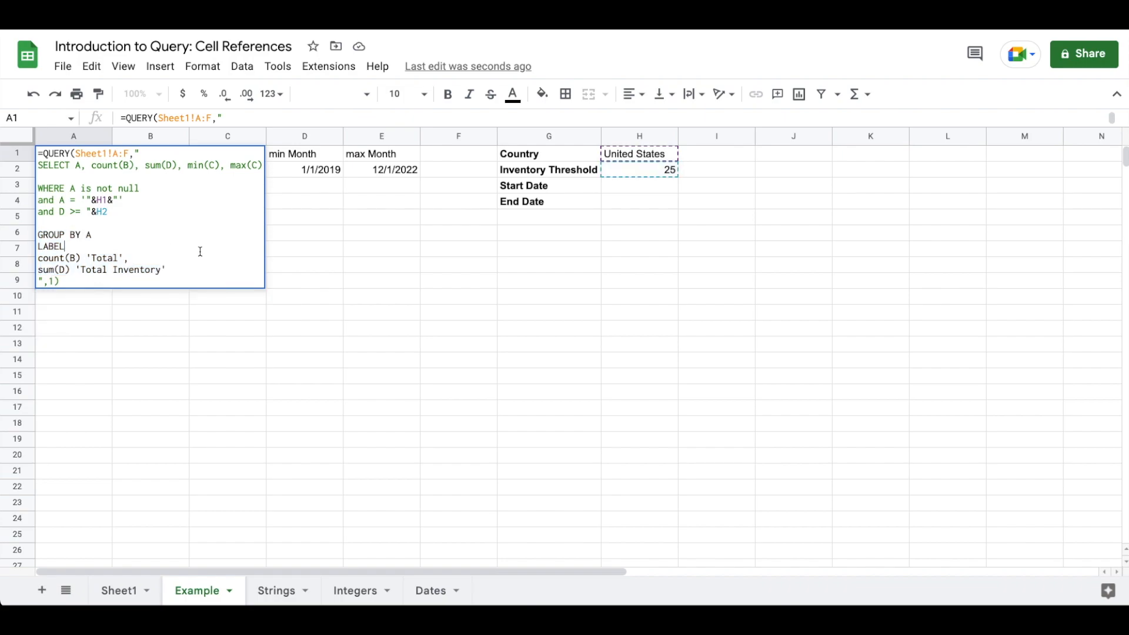
{"action": "left_click_drag", "start_coordinate": [91, 211], "coordinate": [135, 153]}
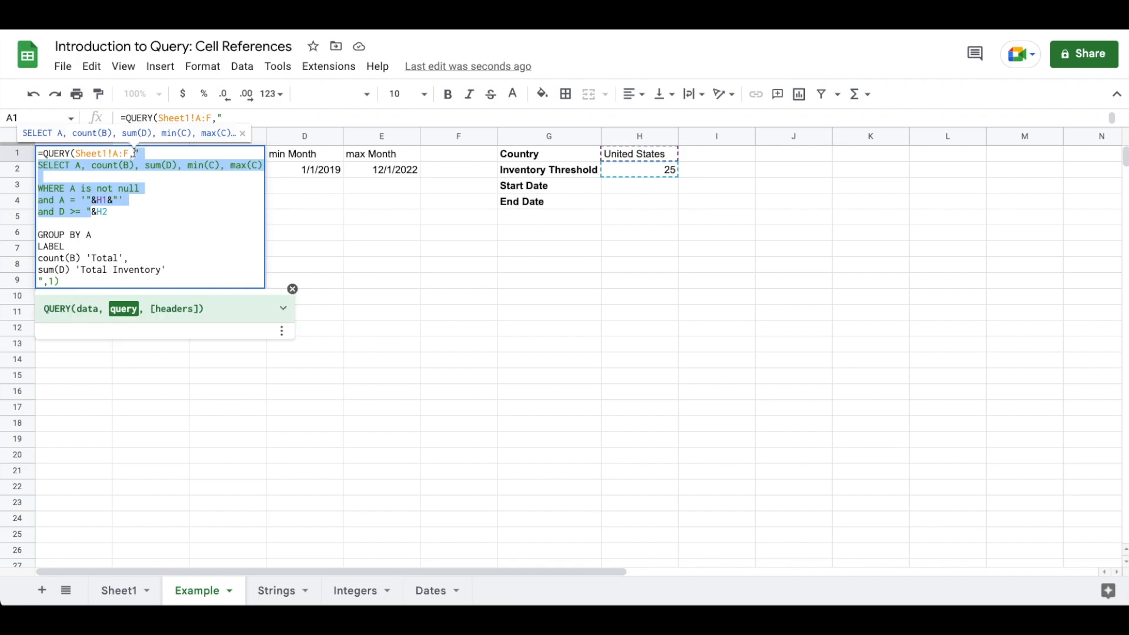
{"action": "left_click", "coordinate": [193, 199]}
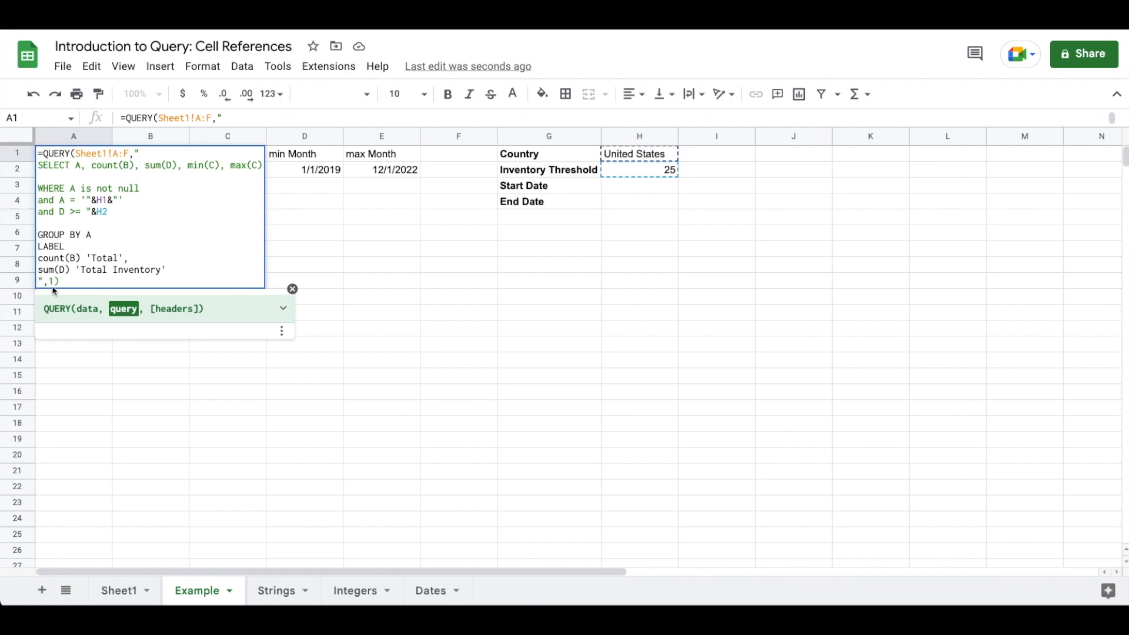
{"action": "left_click", "coordinate": [102, 212]}
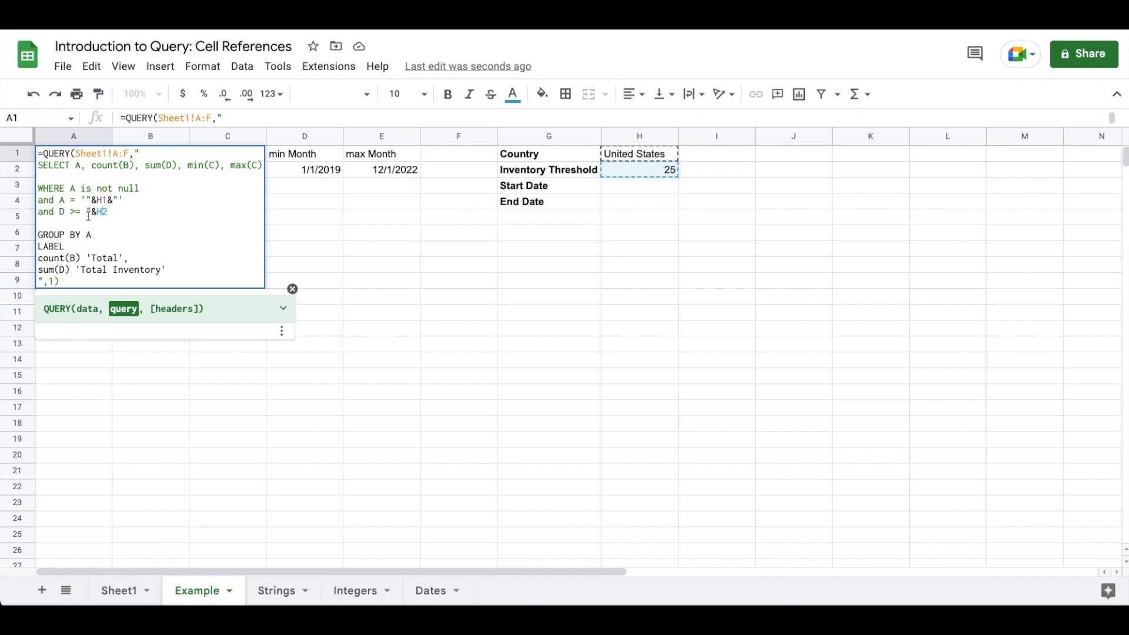
{"action": "left_click", "coordinate": [288, 313]}
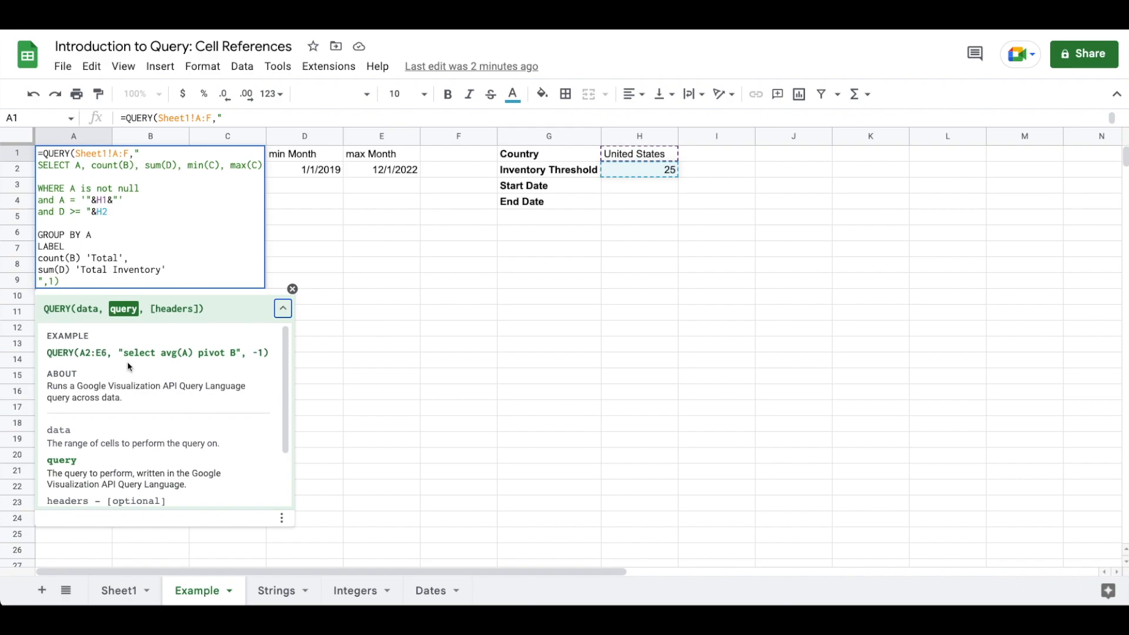
Step: Complete the H2 reference in A1's inventory condition by adding &" after it and apply the formula
{"action": "left_click", "coordinate": [118, 210]}
{"action": "type", "text": "&"}
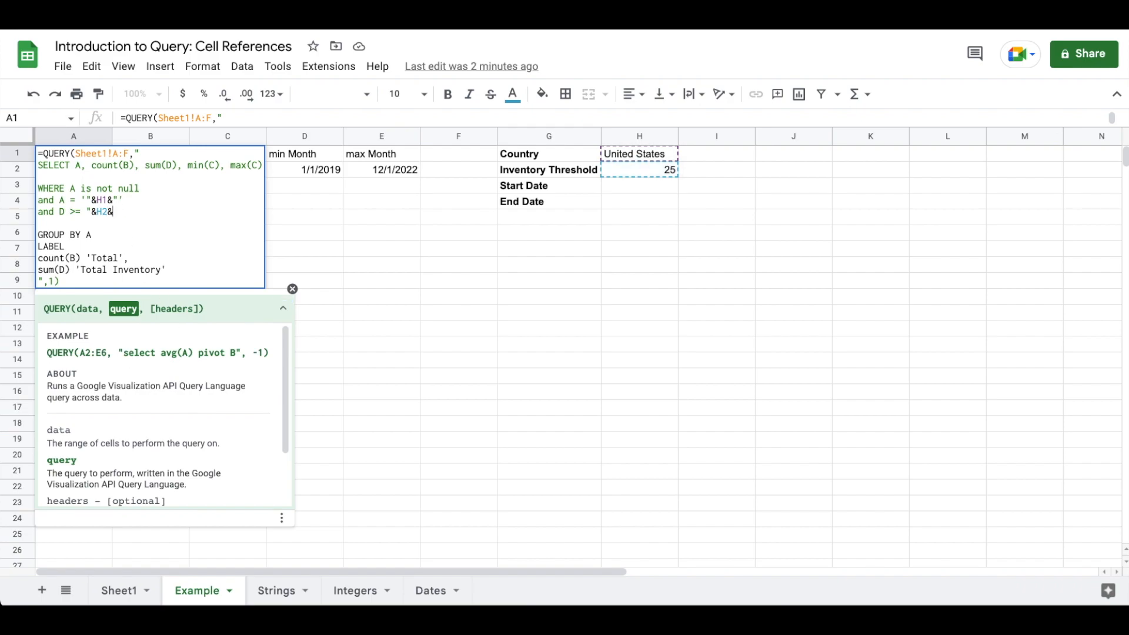
{"action": "type", "text": "\""}
{"action": "key", "text": "Return"}
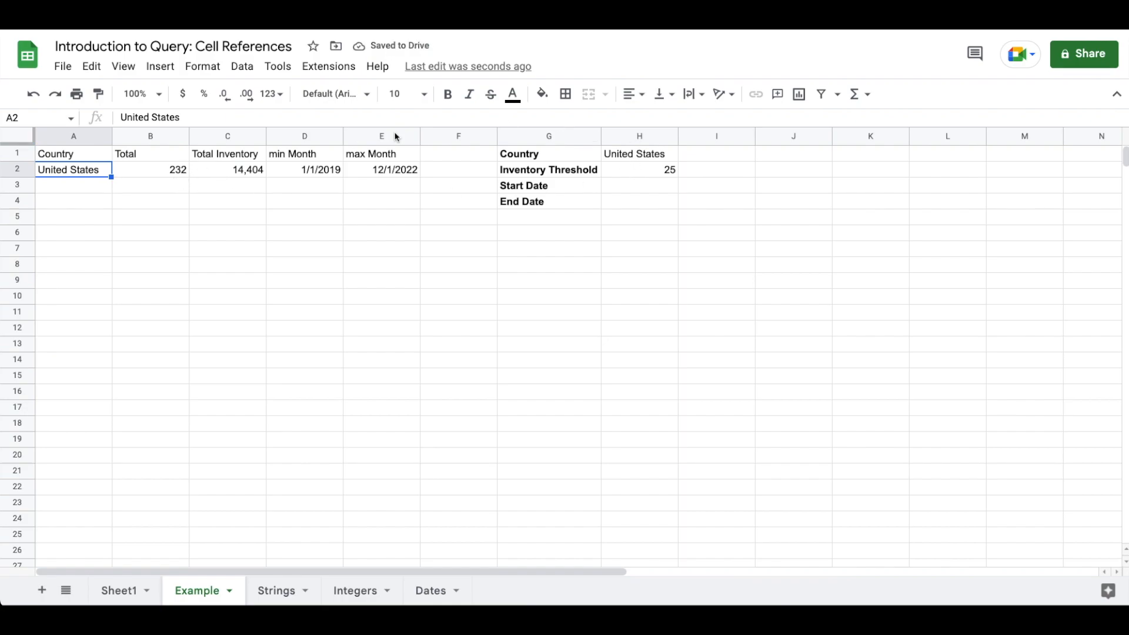
Step: Test the H2 reference by setting the Inventory Threshold to 15, 12, 3 and 0 in turn
{"action": "left_click", "coordinate": [654, 170]}
{"action": "type", "text": "15"}
{"action": "key", "text": "Return"}
{"action": "left_click", "coordinate": [654, 170]}
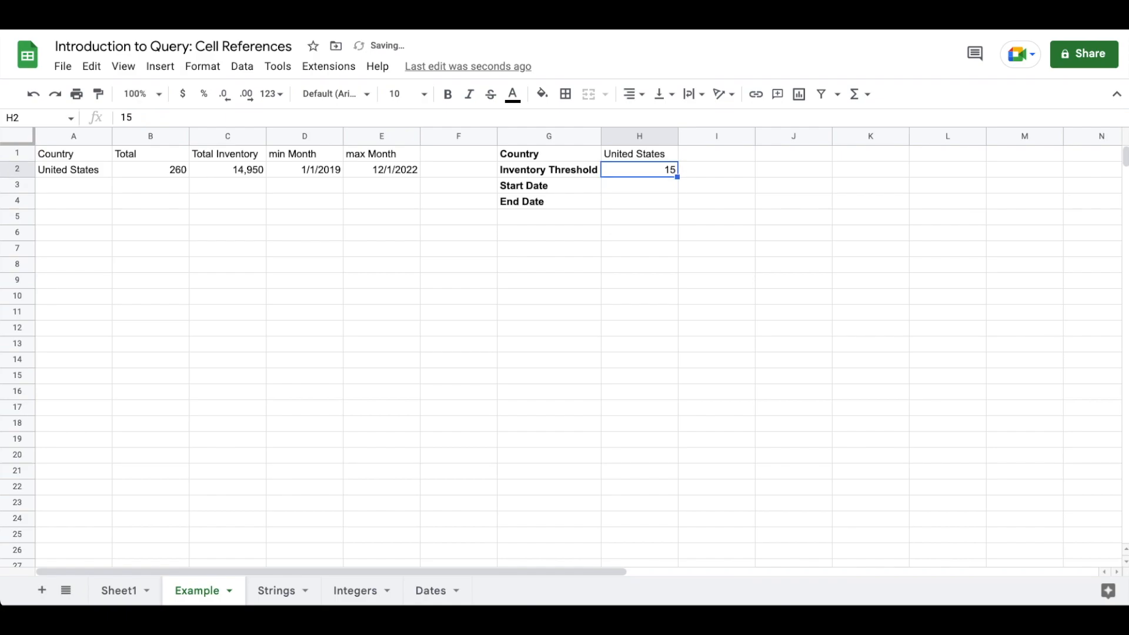
{"action": "type", "text": "12"}
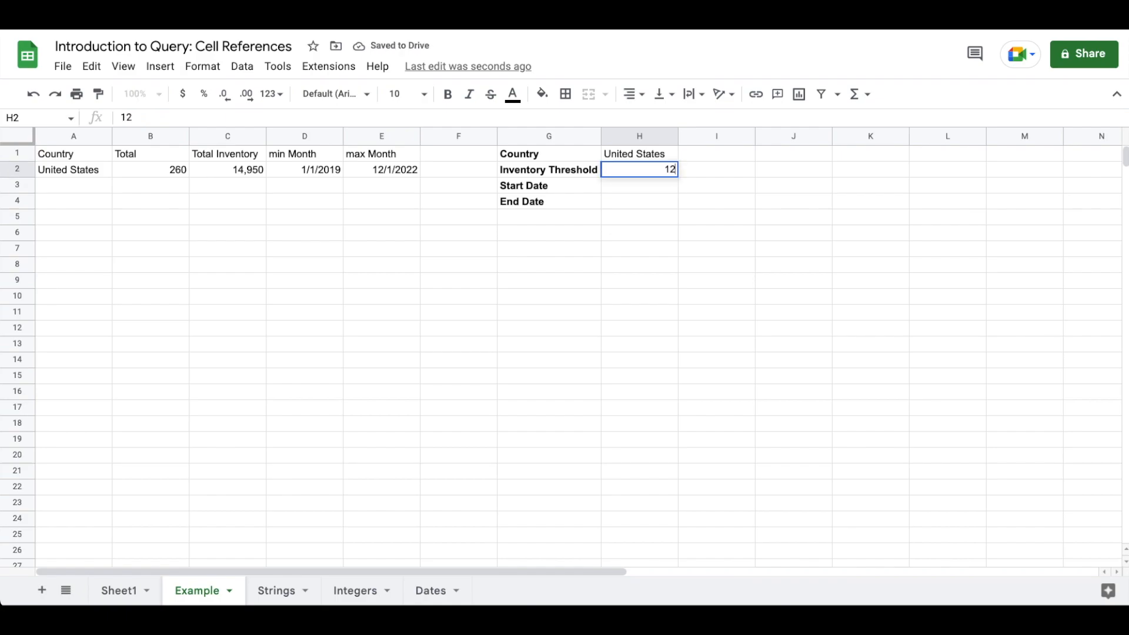
{"action": "key", "text": "Return"}
{"action": "left_click", "coordinate": [647, 170]}
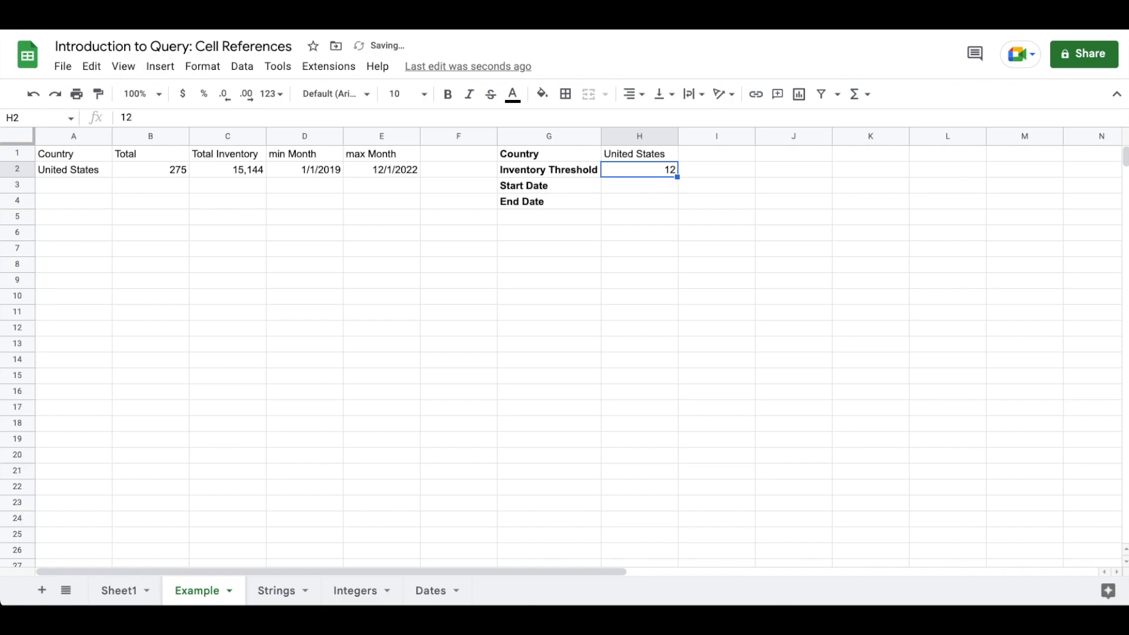
{"action": "type", "text": "3"}
{"action": "key", "text": "Return"}
{"action": "left_click", "coordinate": [639, 170]}
{"action": "type", "text": "0"}
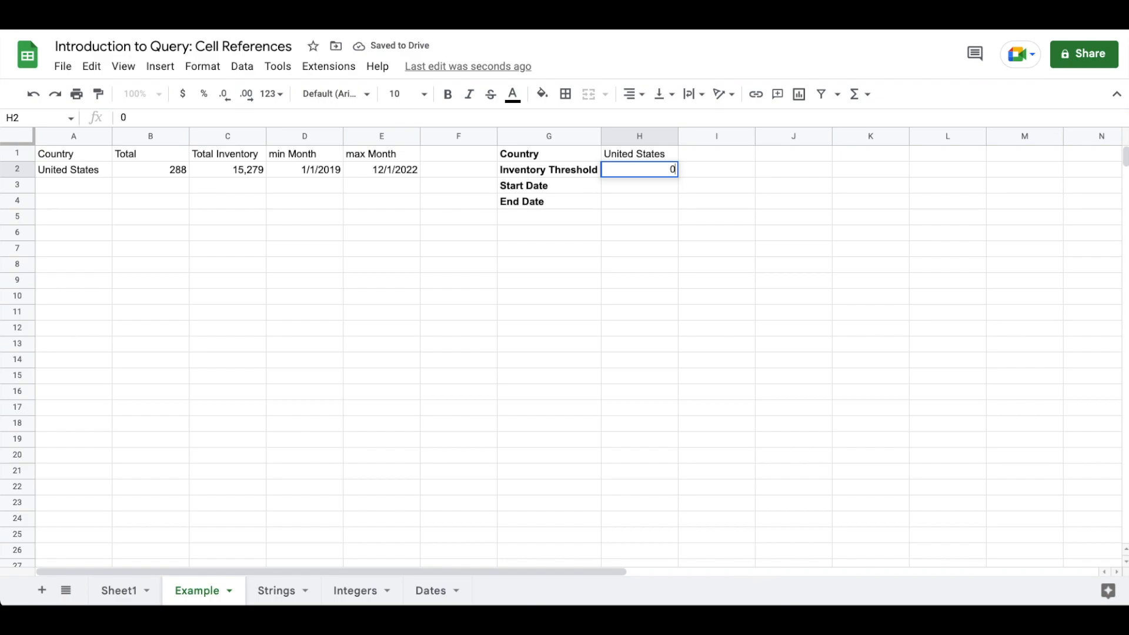
{"action": "key", "text": "Return"}
Step: Test Inventory Threshold values of 5 and 10 in H2
{"action": "left_click", "coordinate": [639, 169]}
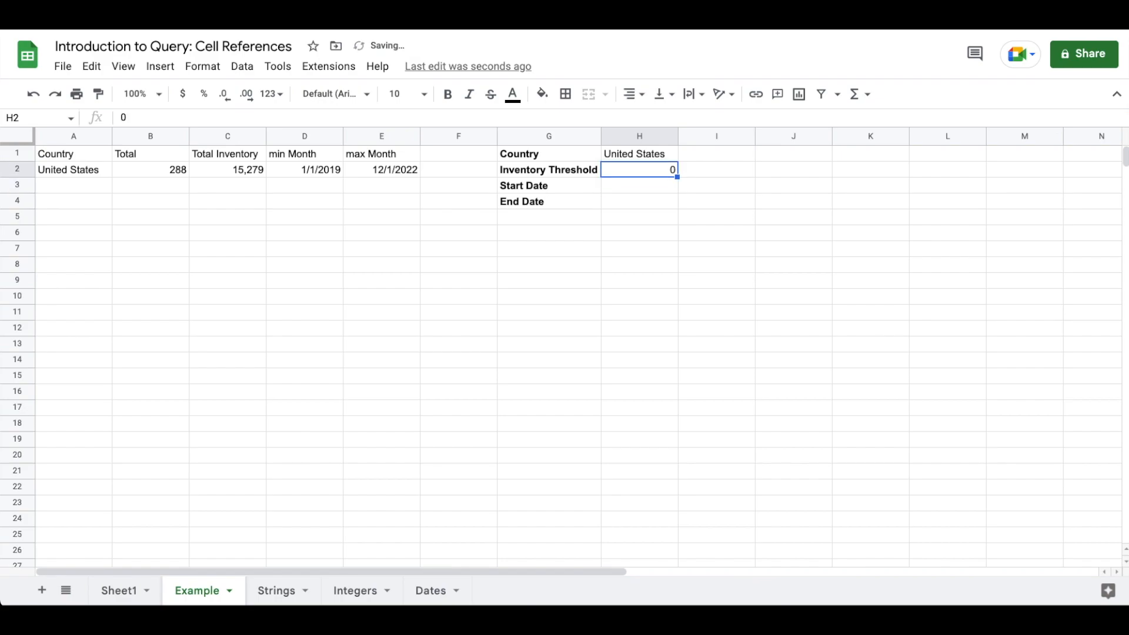
{"action": "type", "text": "5"}
{"action": "key", "text": "Return"}
{"action": "left_click", "coordinate": [639, 170]}
{"action": "type", "text": "10"}
{"action": "key", "text": "Return"}
Step: Set the Inventory Threshold value in H2 to 15
{"action": "left_click", "coordinate": [639, 169]}
{"action": "type", "text": "15"}
{"action": "key", "text": "Return"}
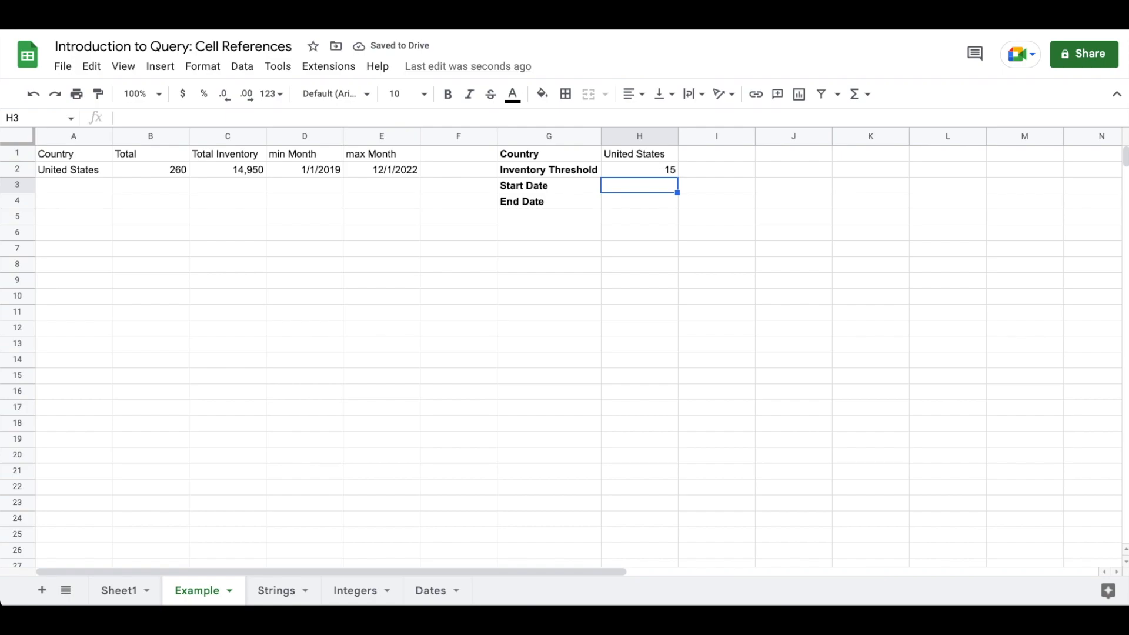
Step: Try a hard-coded 15 in place of the H2 reference in A1's inventory condition, and put the reference back
{"action": "left_click", "coordinate": [62, 154]}
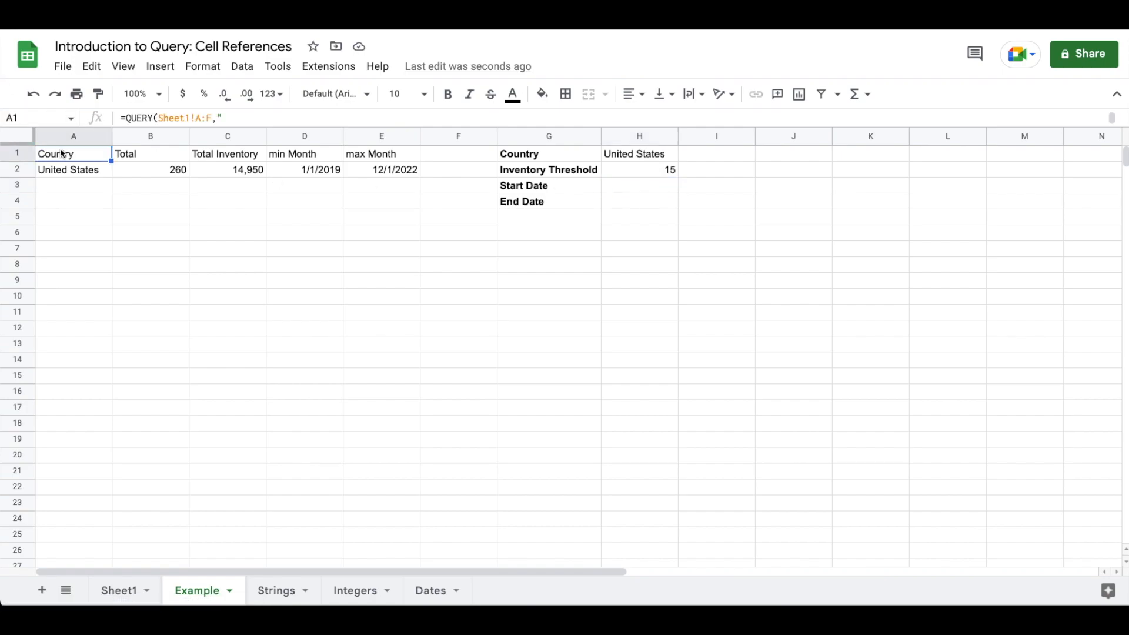
{"action": "key", "text": "Return"}
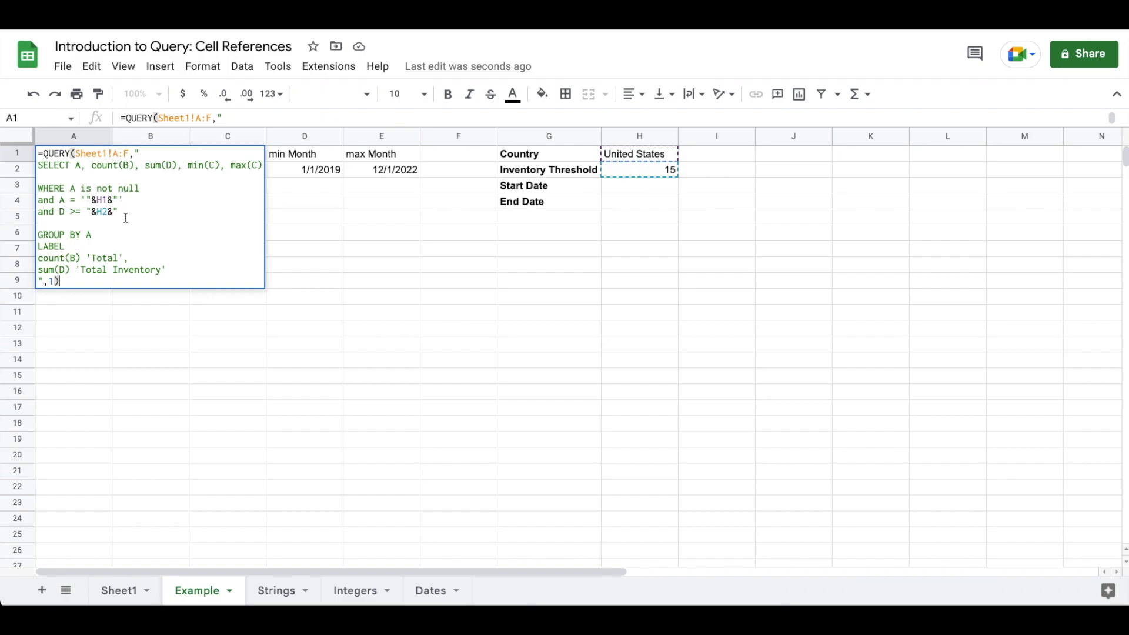
{"action": "left_click_drag", "start_coordinate": [120, 211], "coordinate": [86, 212]}
{"action": "key", "text": "ctrl+c"}
{"action": "key", "text": "BackSpace"}
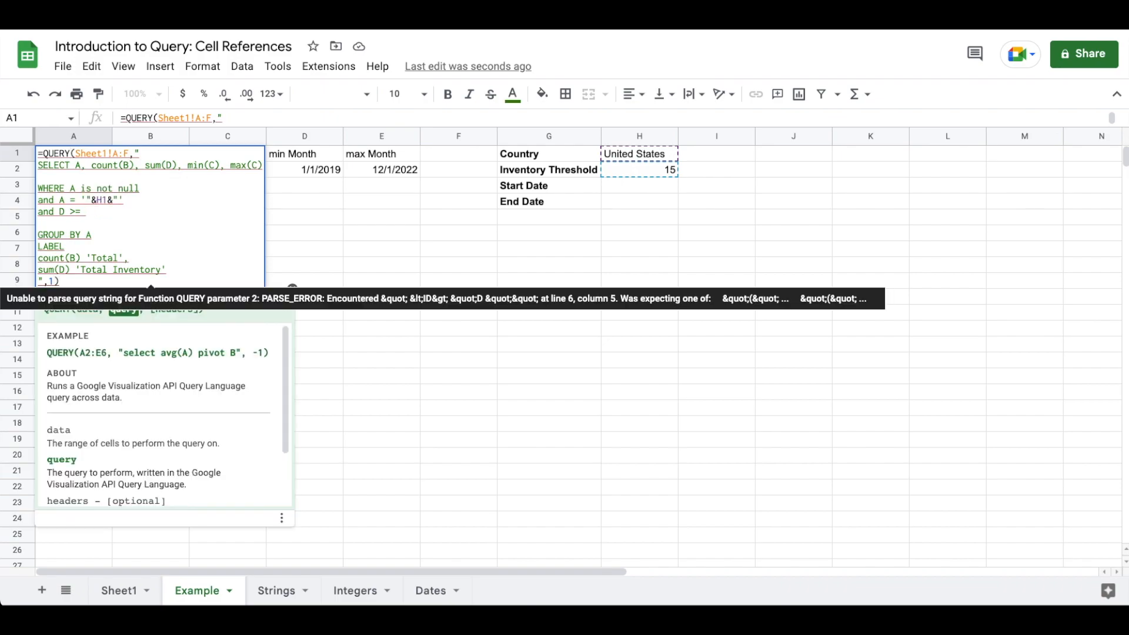
{"action": "type", "text": "15"}
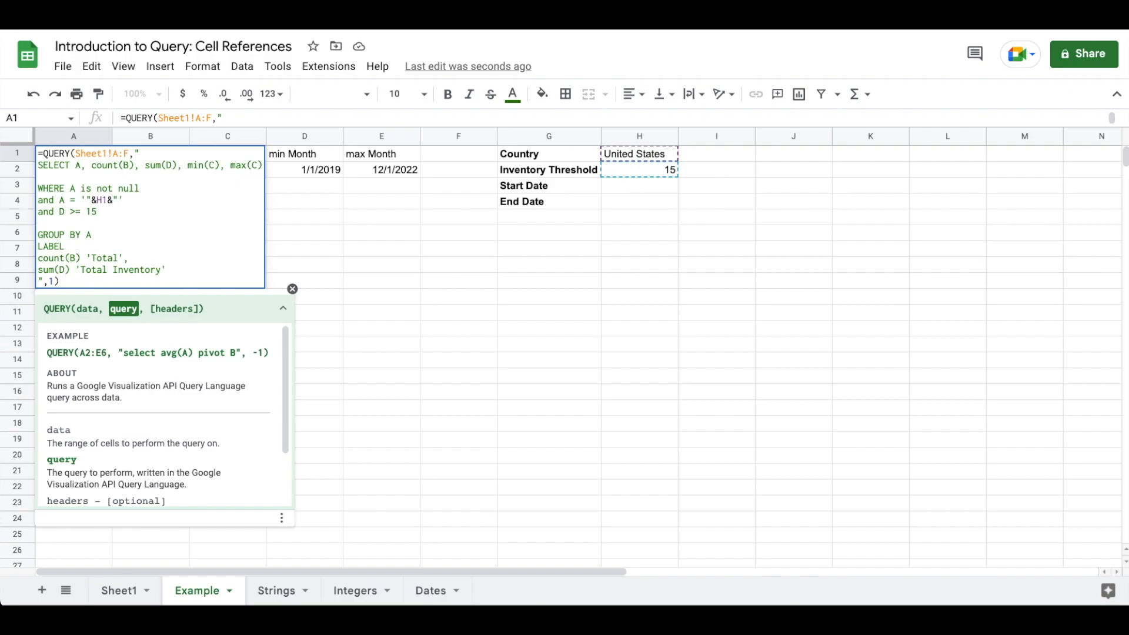
{"action": "key", "text": "BackSpace"}
{"action": "key", "text": "BackSpace"}
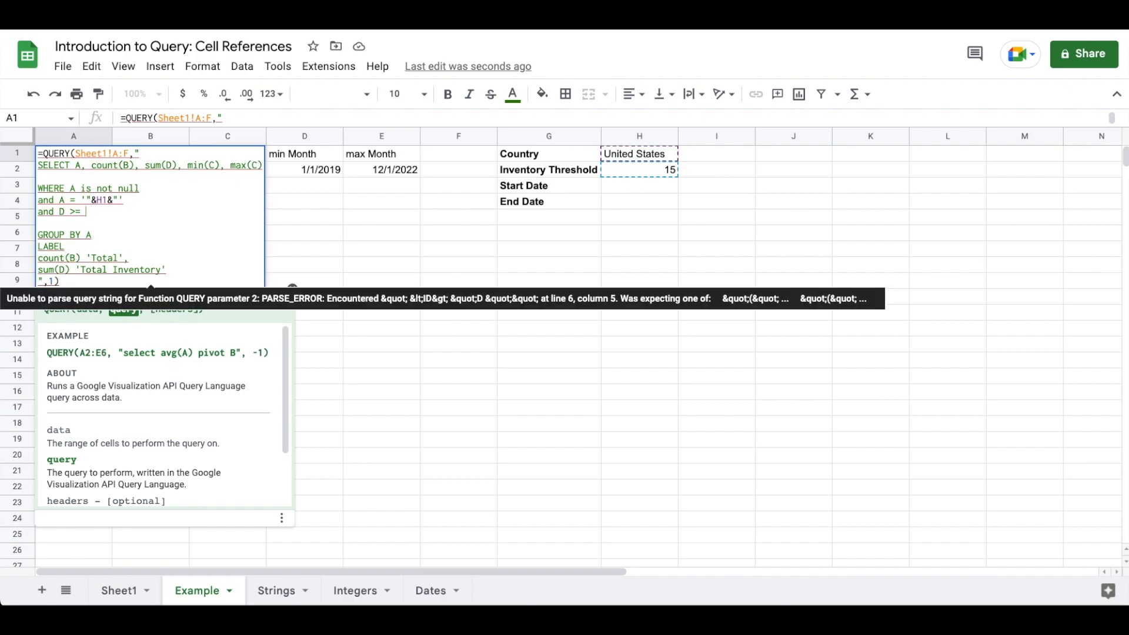
{"action": "key", "text": "ctrl+v"}
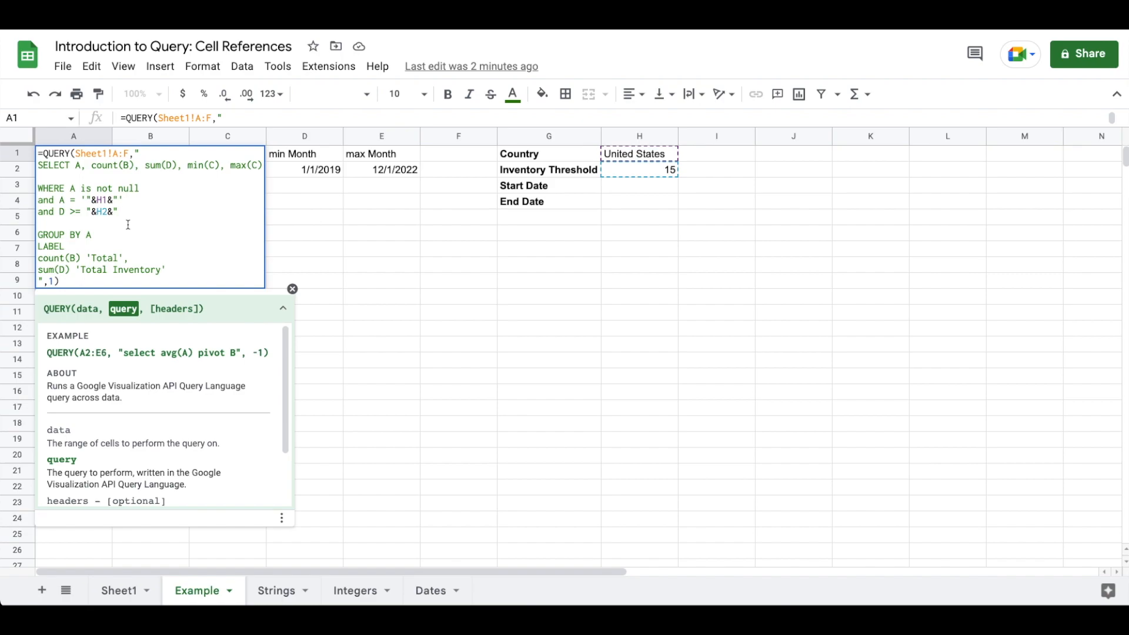
{"action": "key", "text": "Return"}
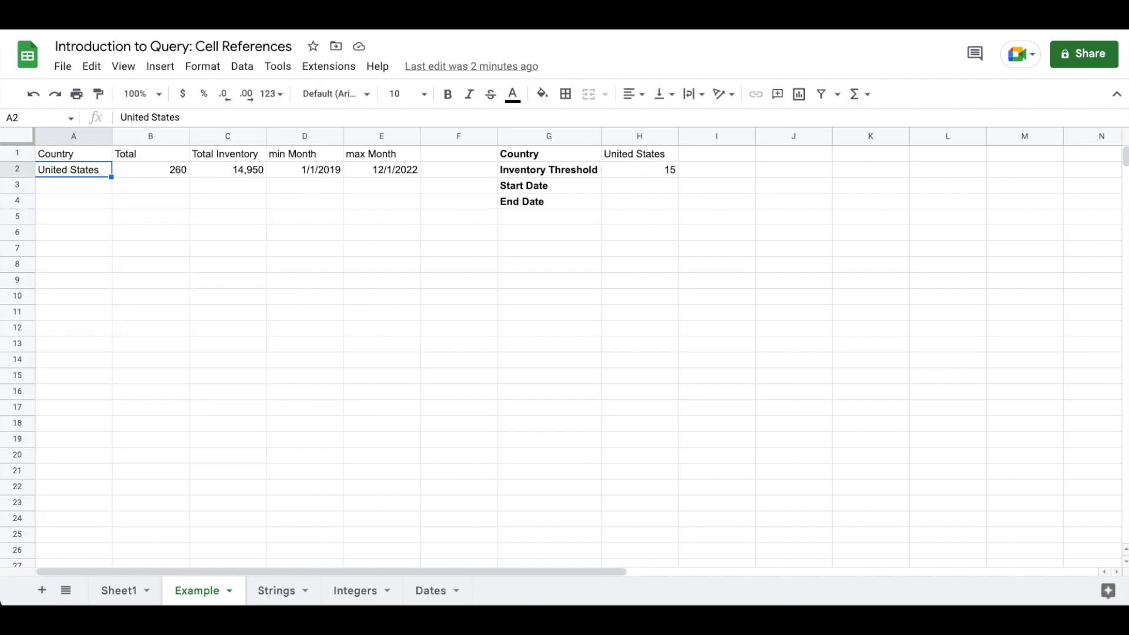
Step: Add the condition and C = date '2022-10-01' on a new line below A1's inventory condition and apply the formula
{"action": "key", "text": "Up"}
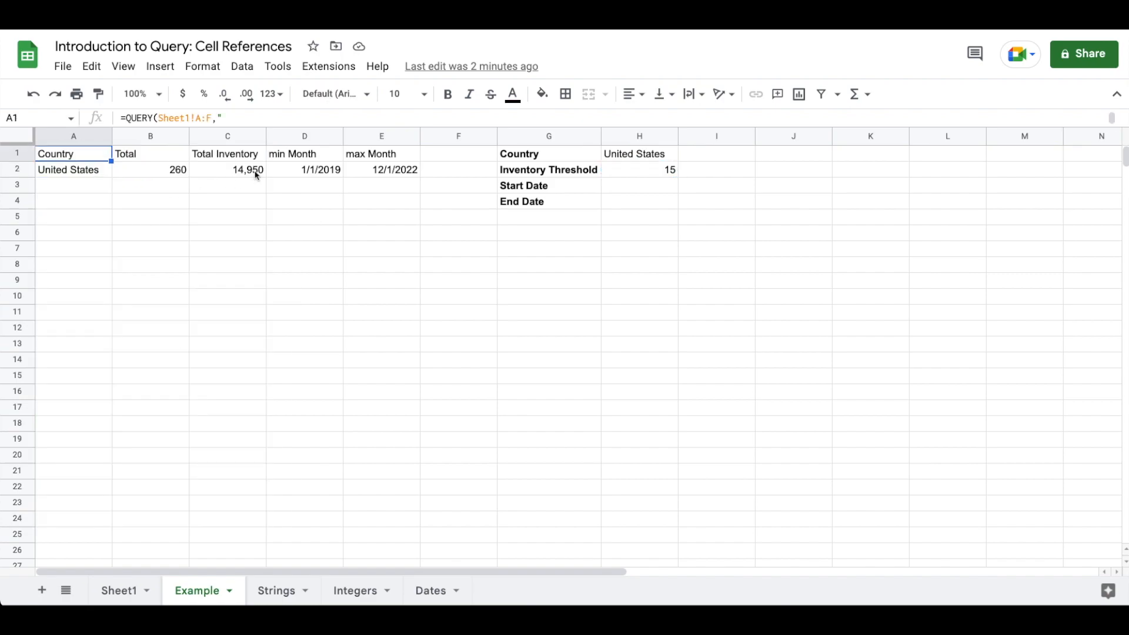
{"action": "key", "text": "Return"}
{"action": "left_click", "coordinate": [134, 214]}
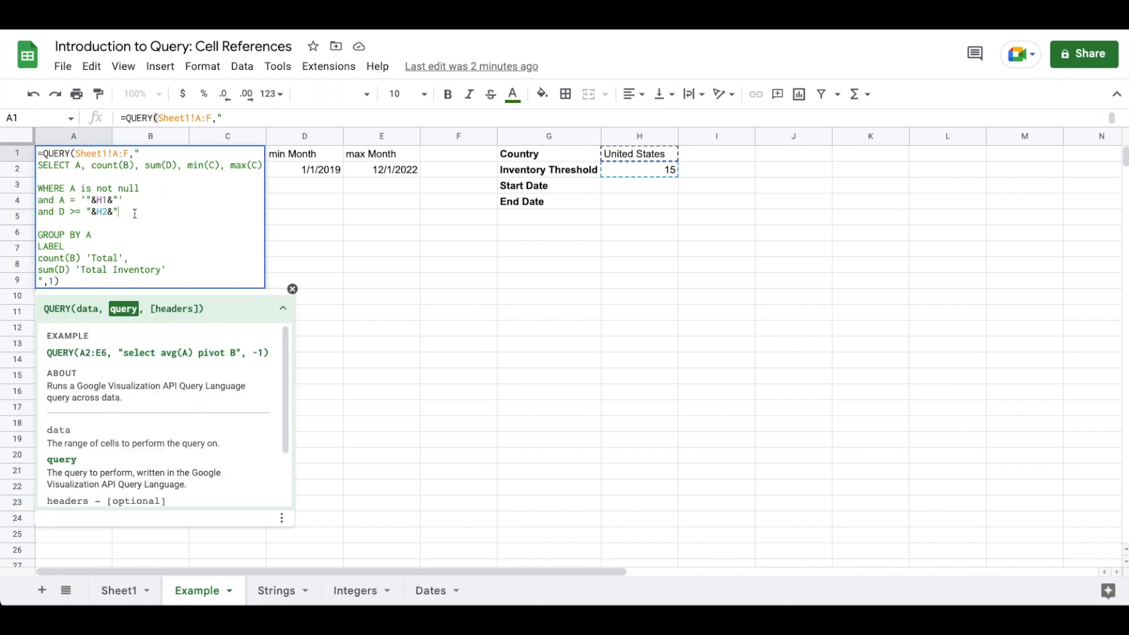
{"action": "key", "text": "ctrl+Return"}
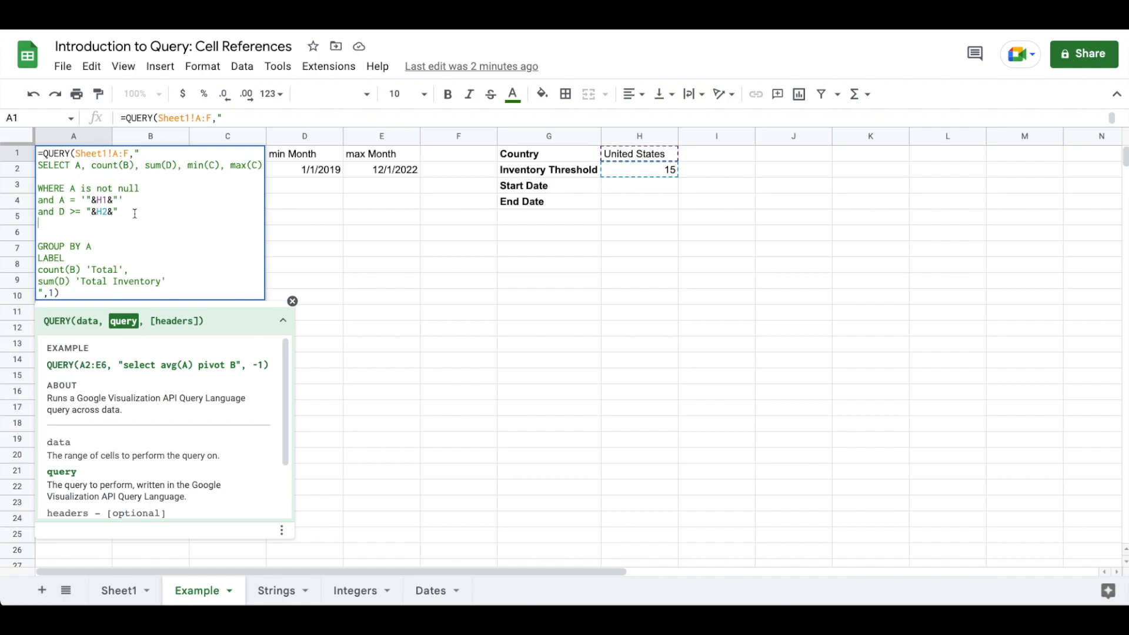
{"action": "type", "text": "and "}
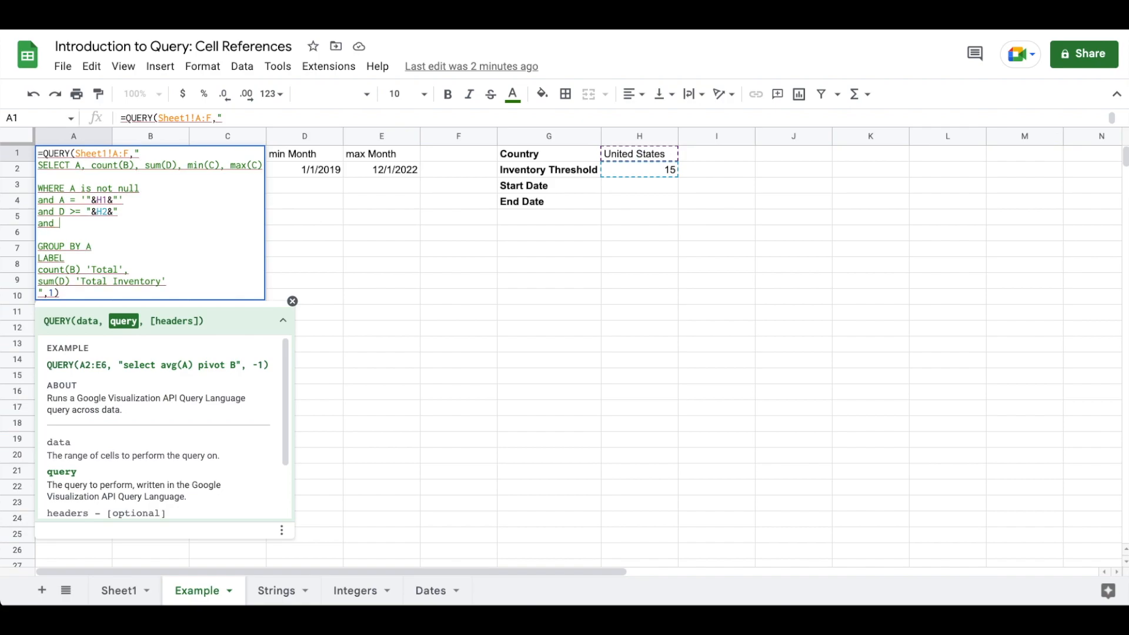
{"action": "type", "text": "C = date '2022-10"}
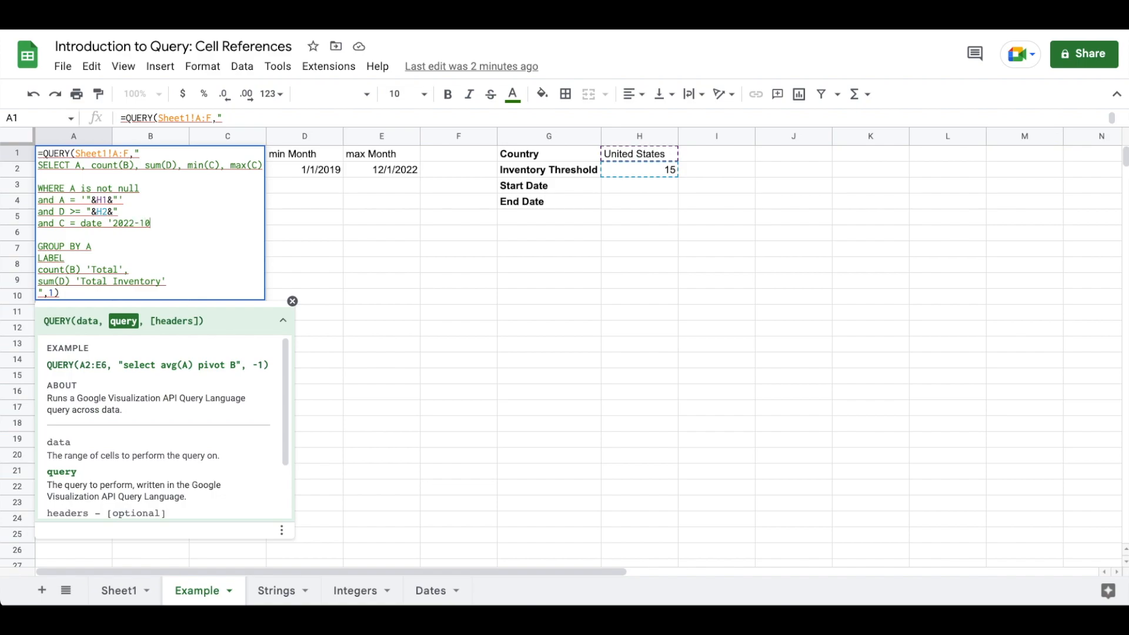
{"action": "type", "text": "-01'"}
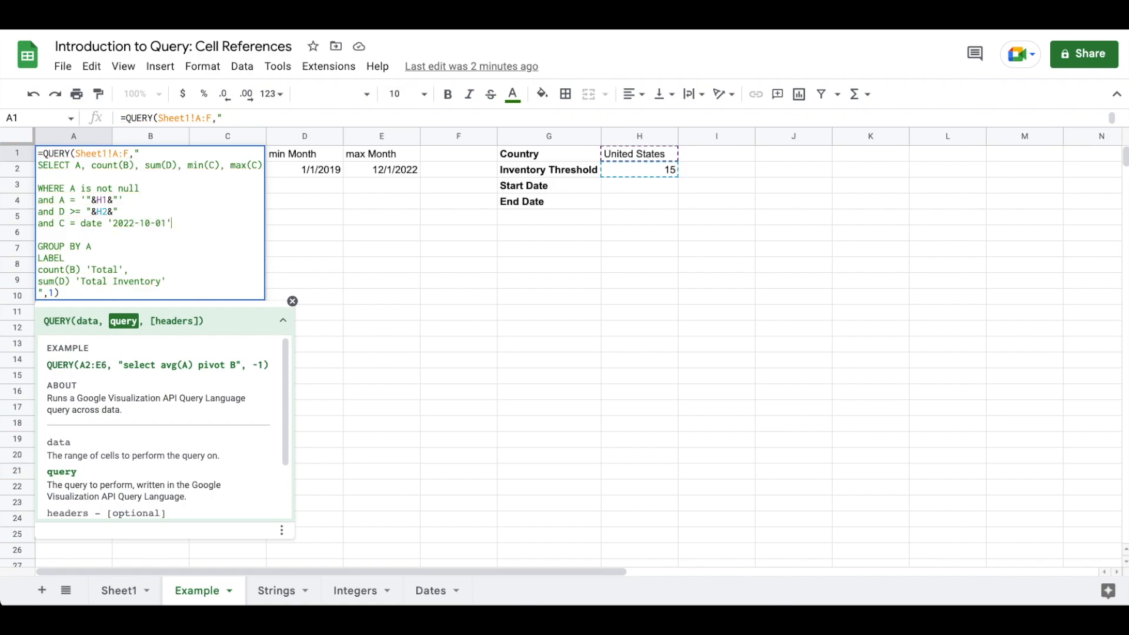
{"action": "key", "text": "Return"}
{"action": "key", "text": "Up"}
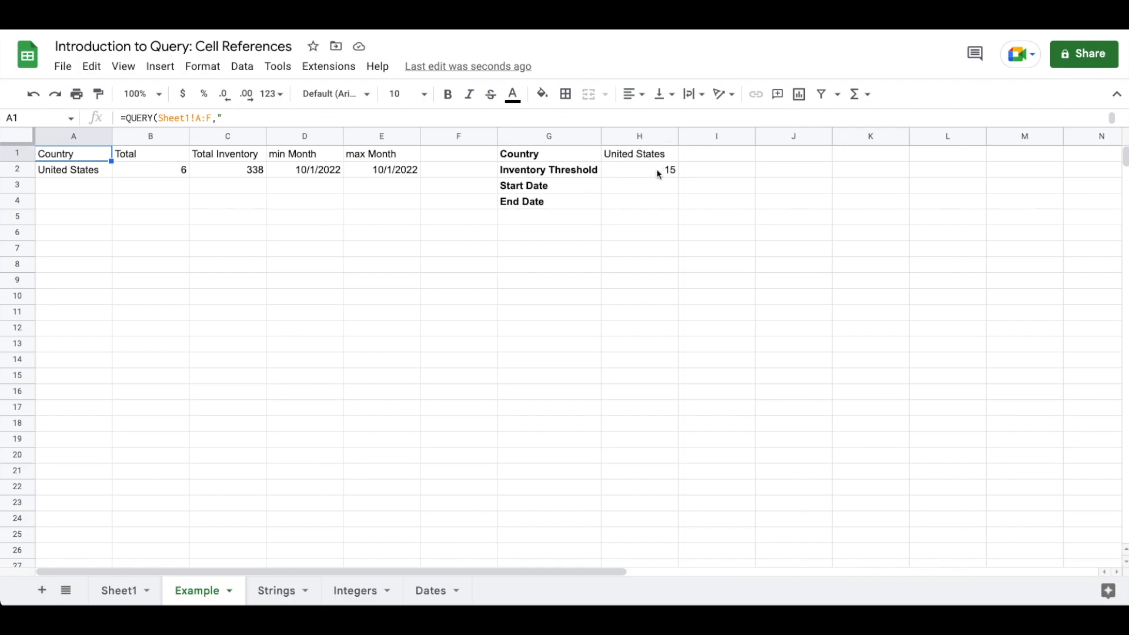
Step: Enter October 2022 as the Start Date in H3 and inspect the cell's underlying date value
{"action": "key", "text": "Return"}
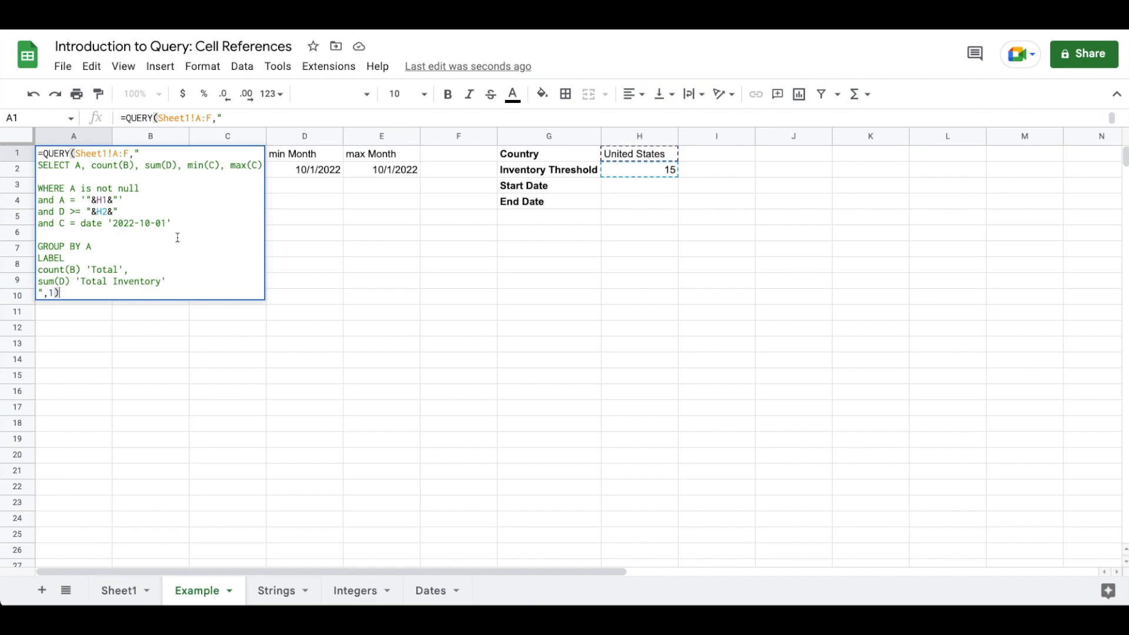
{"action": "left_click", "coordinate": [652, 192]}
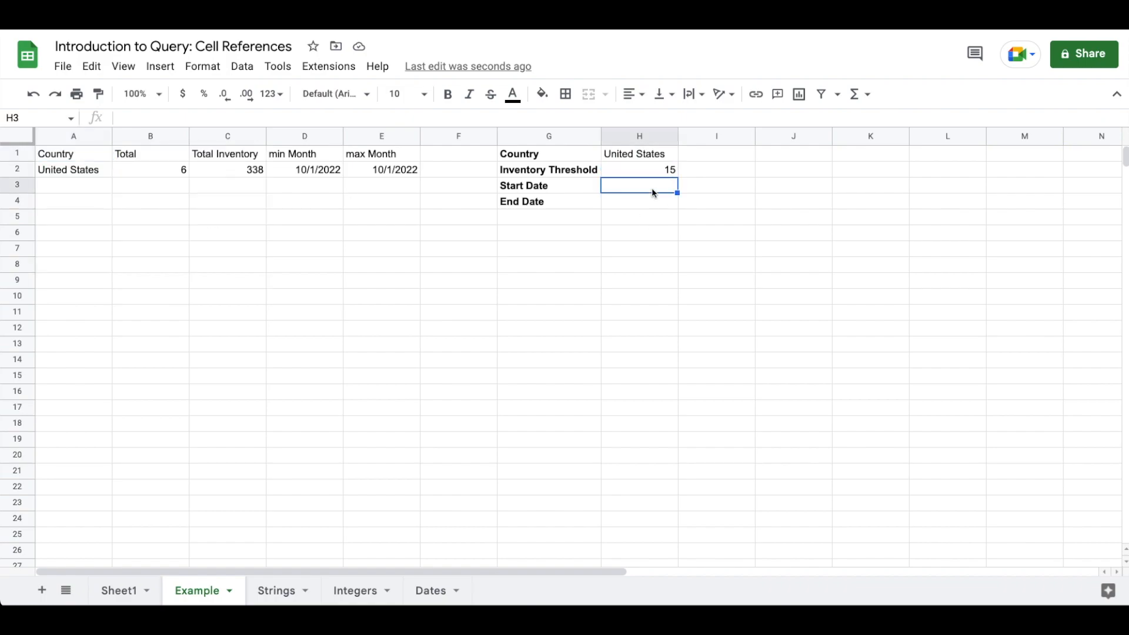
{"action": "type", "text": "Octo"}
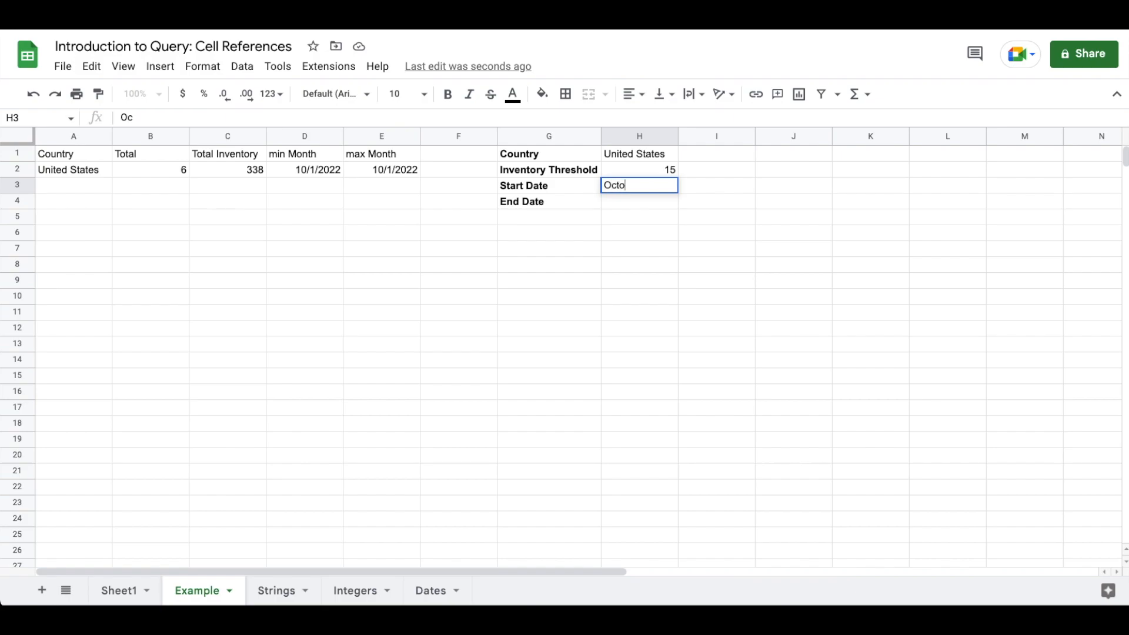
{"action": "type", "text": "ber 2022"}
{"action": "key", "text": "Return"}
{"action": "key", "text": "Up"}
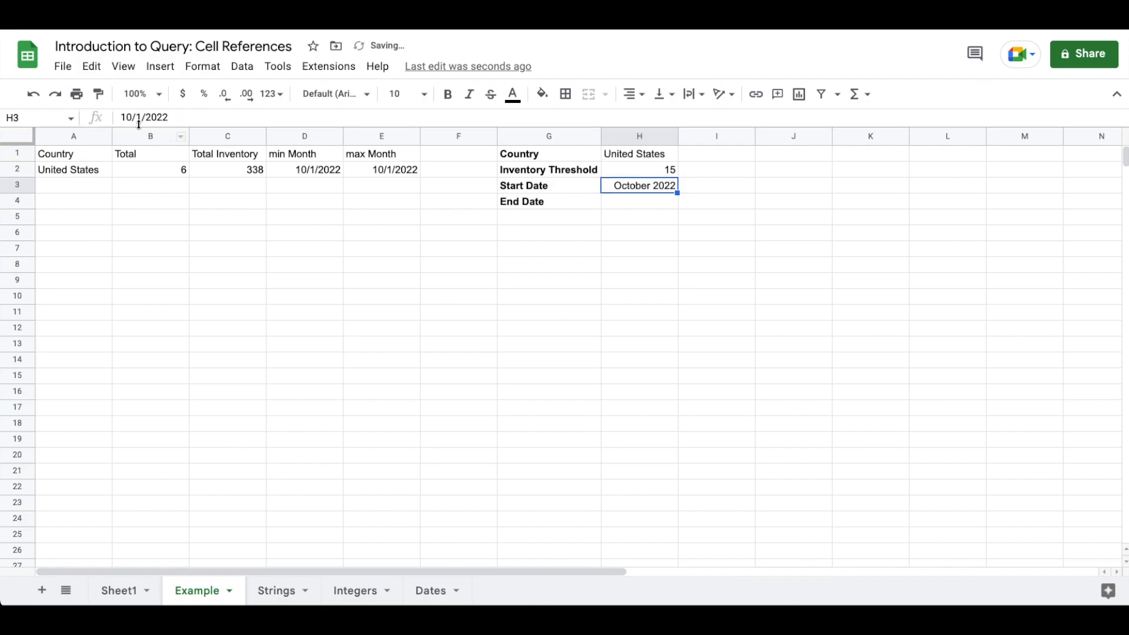
{"action": "left_click_drag", "start_coordinate": [122, 117], "coordinate": [170, 120]}
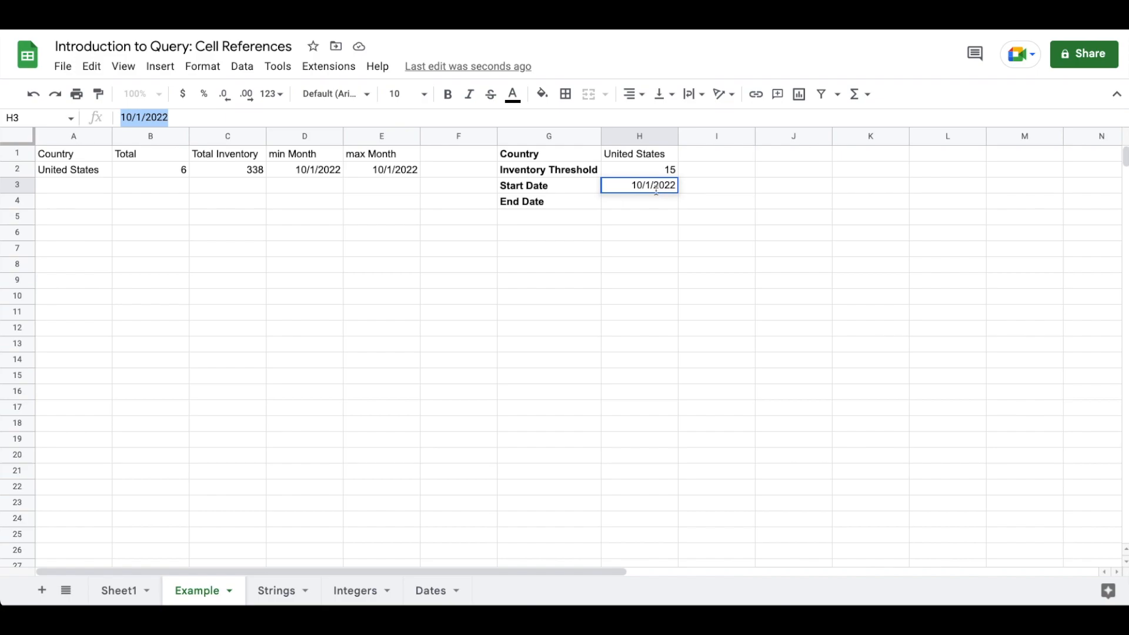
{"action": "key", "text": "Return"}
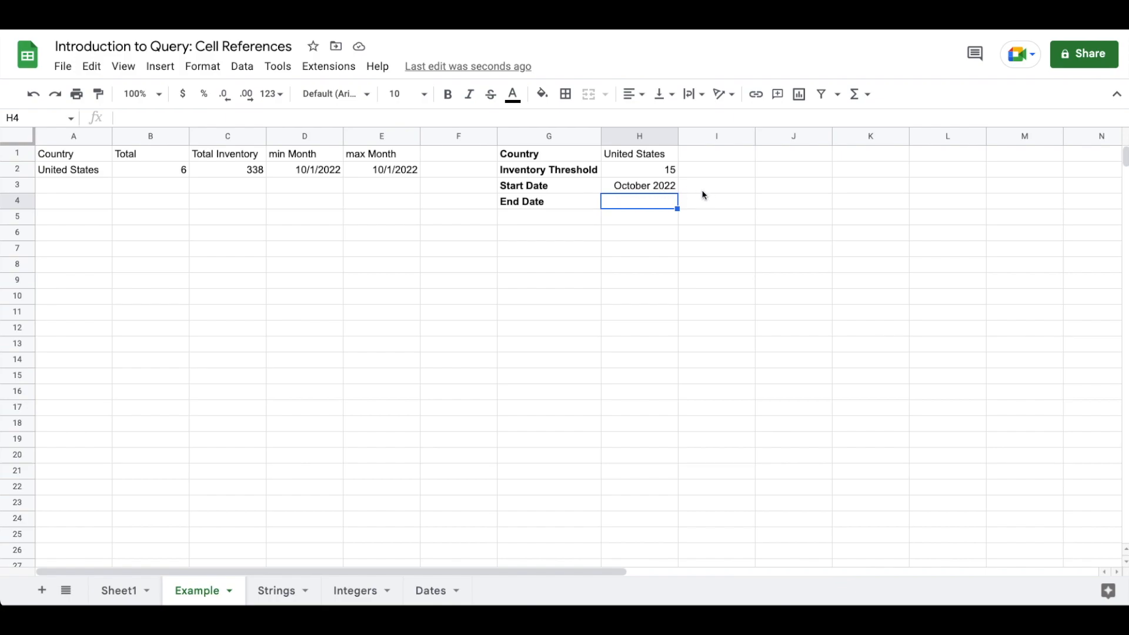
Step: Replace the hard-coded date inside the quotes of A1's date condition with "&H3&" and apply the formula
{"action": "left_click", "coordinate": [76, 153]}
{"action": "key", "text": "Return"}
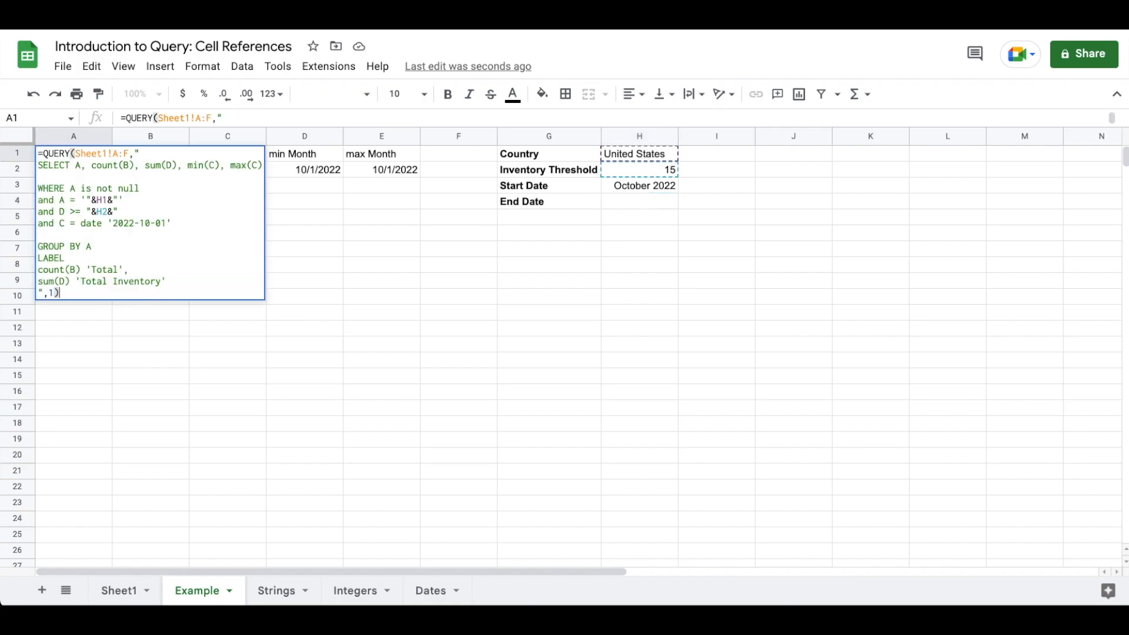
{"action": "left_click_drag", "start_coordinate": [165, 224], "coordinate": [113, 224]}
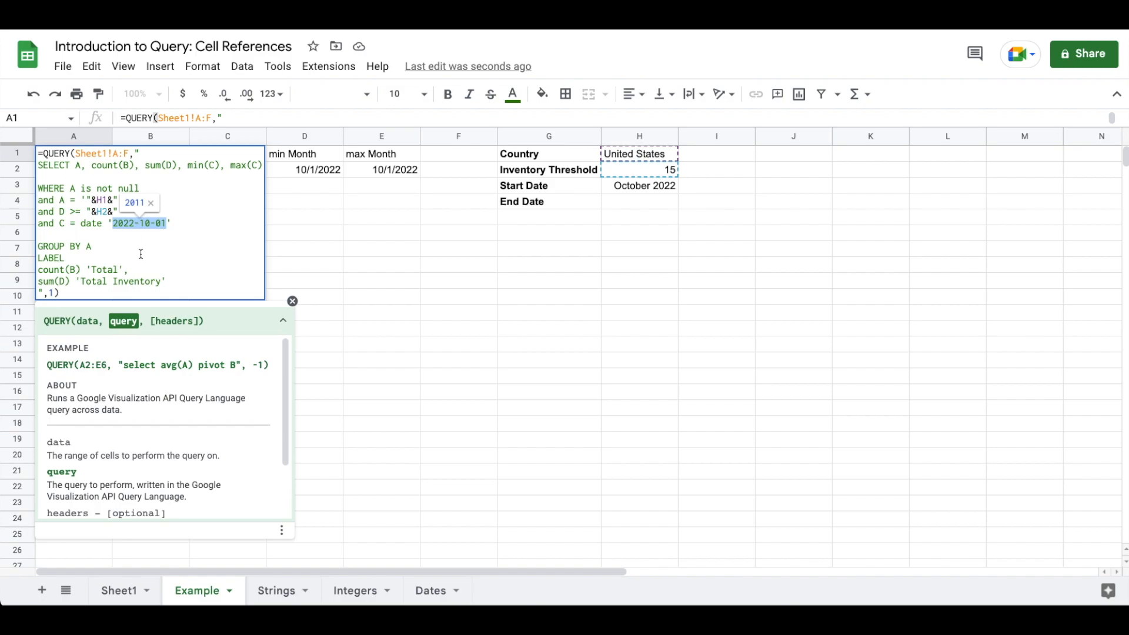
{"action": "key", "text": "BackSpace"}
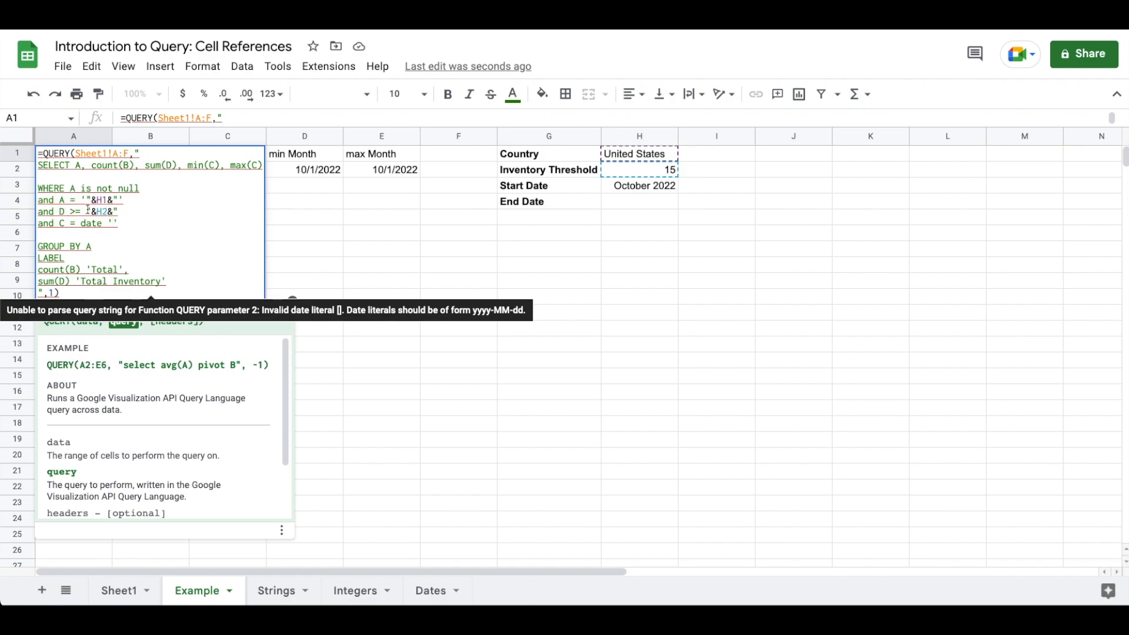
{"action": "type", "text": "'"}
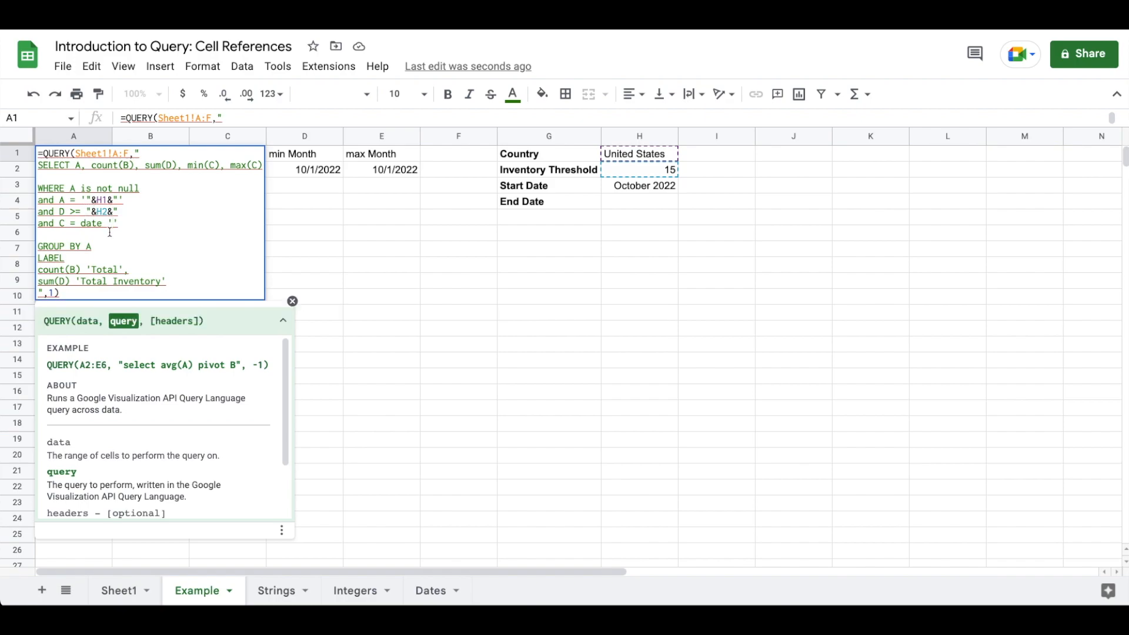
{"action": "type", "text": "\"&"}
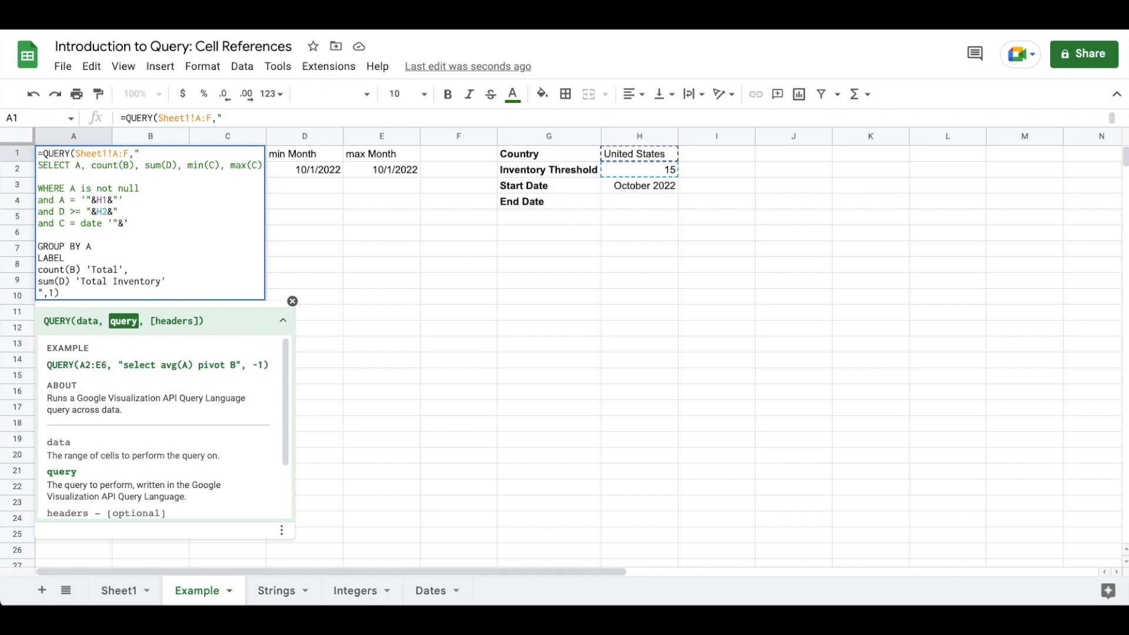
{"action": "type", "text": "H3&"}
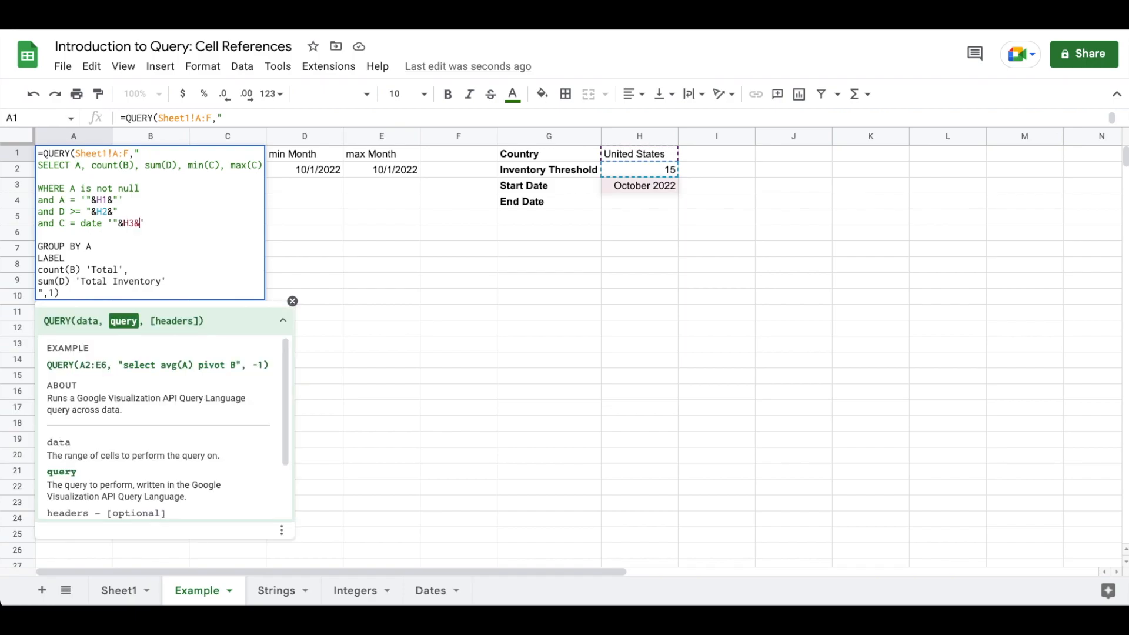
{"action": "type", "text": "\""}
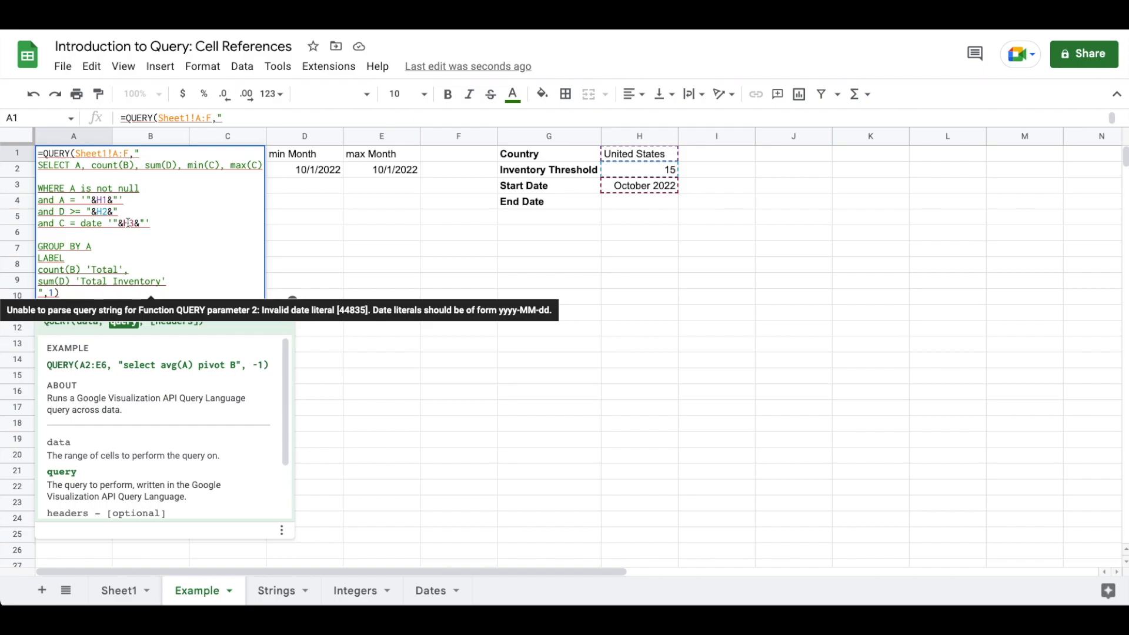
{"action": "key", "text": "Return"}
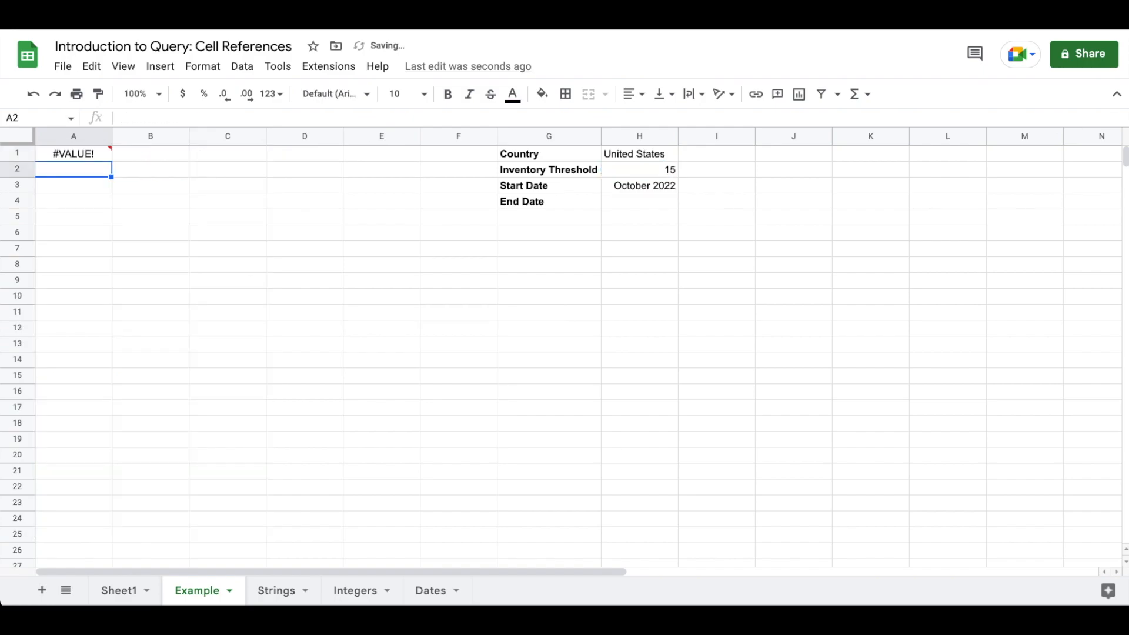
Step: Read the error details on A1, focusing on the required date format
{"action": "mouse_move", "coordinate": [89, 155]}
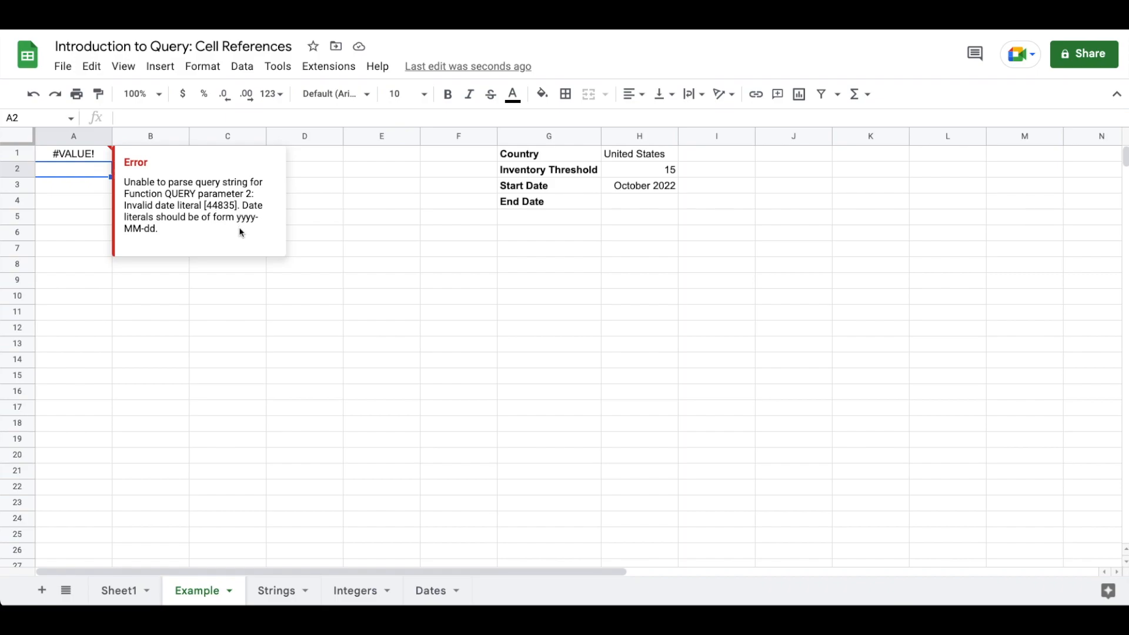
{"action": "left_click_drag", "start_coordinate": [237, 217], "coordinate": [247, 231]}
{"action": "left_click", "coordinate": [69, 160]}
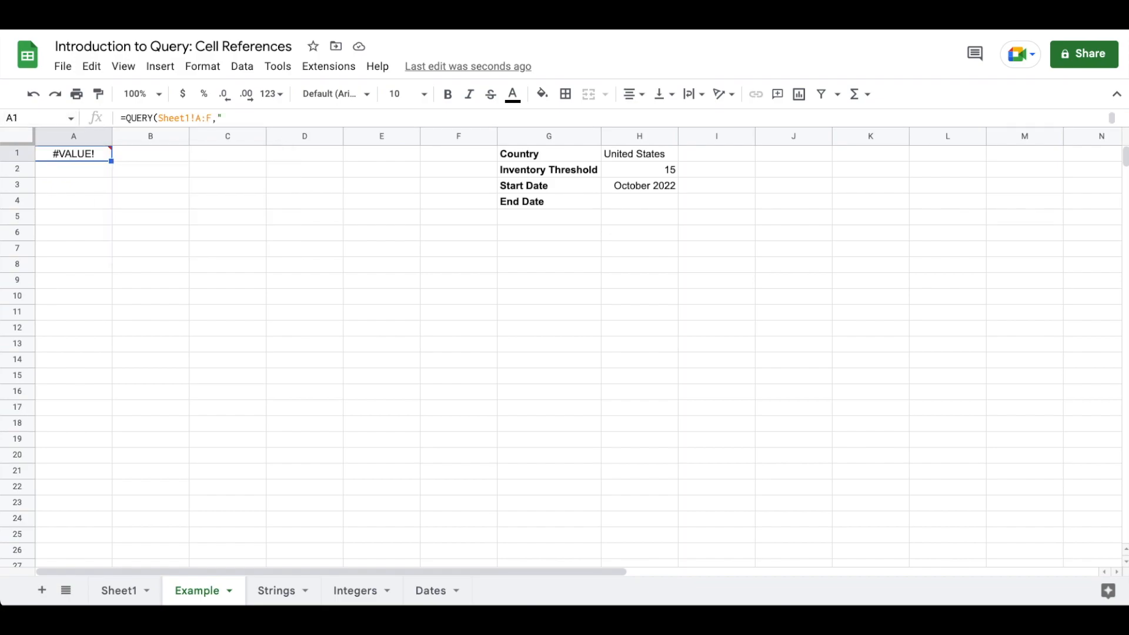
Step: Undo the H3 reference change to review the hard-coded date in A1's formula, and redo it to recheck the error details
{"action": "key", "text": "ctrl+z"}
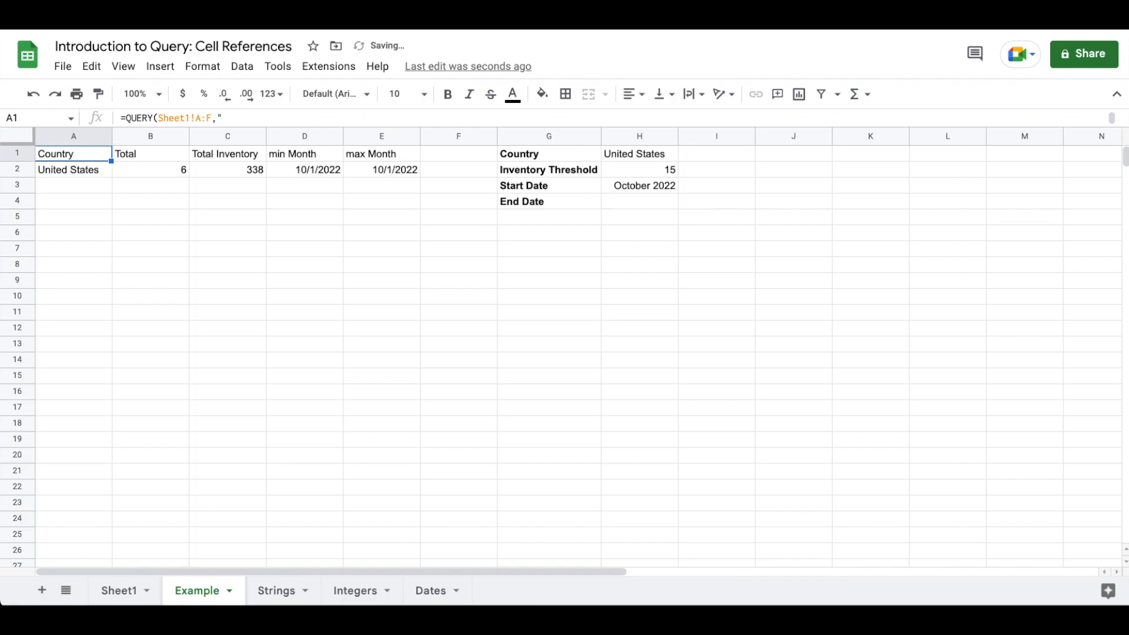
{"action": "key", "text": "Return"}
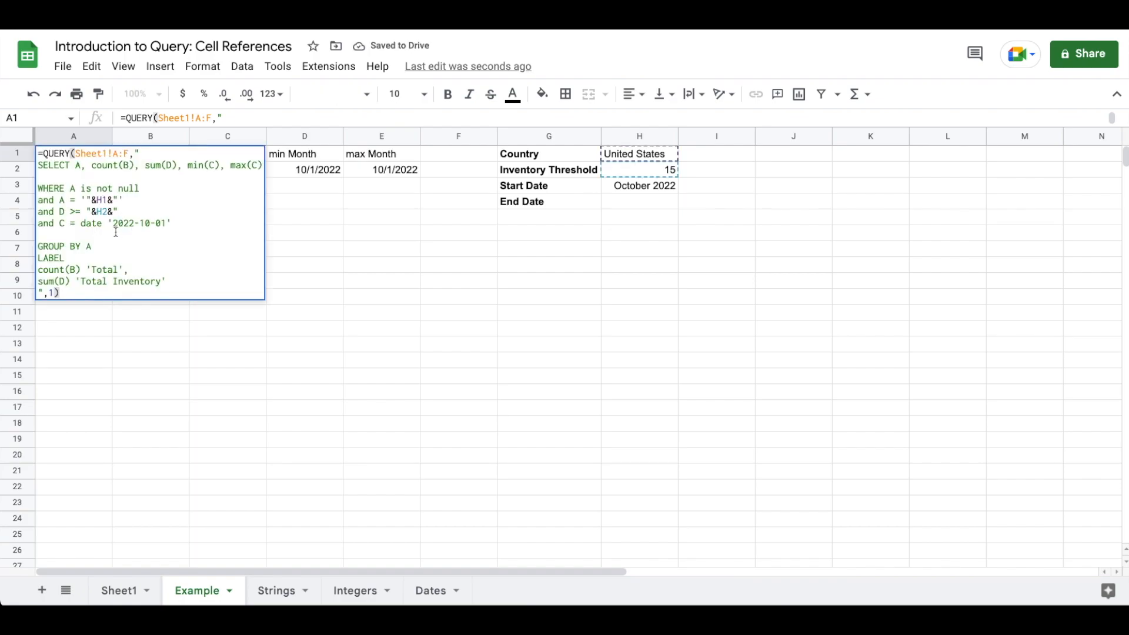
{"action": "key", "text": "Escape"}
{"action": "key", "text": "ctrl+y"}
{"action": "mouse_move", "coordinate": [77, 161]}
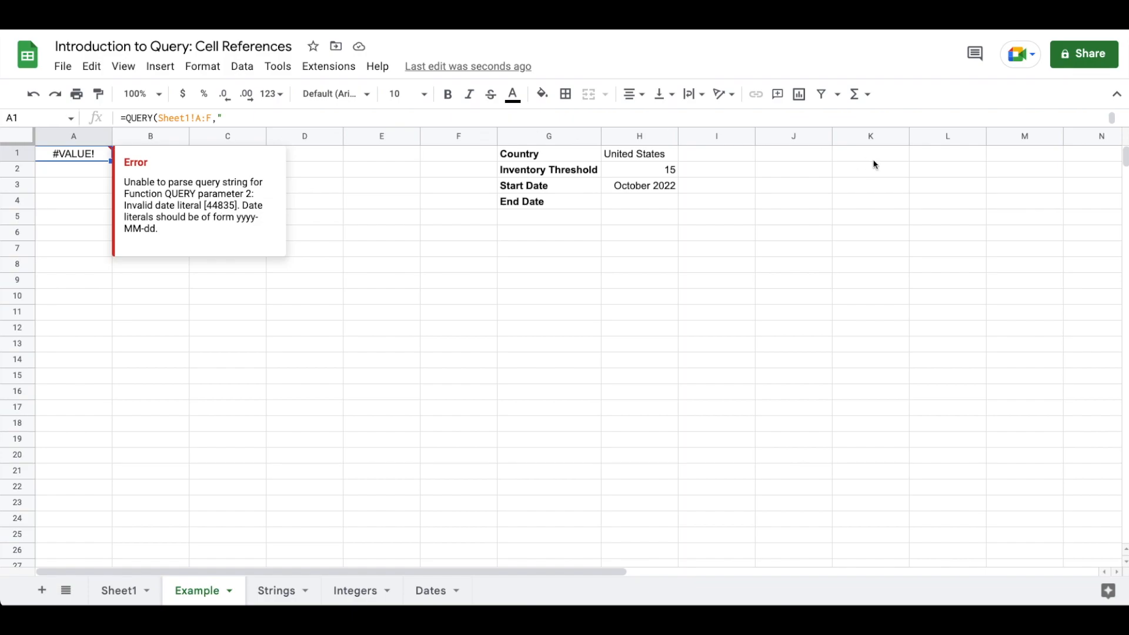
Step: Try converting a cell to a date value in J3 with the formula =DATEVALUE(H2)
{"action": "left_click", "coordinate": [792, 189]}
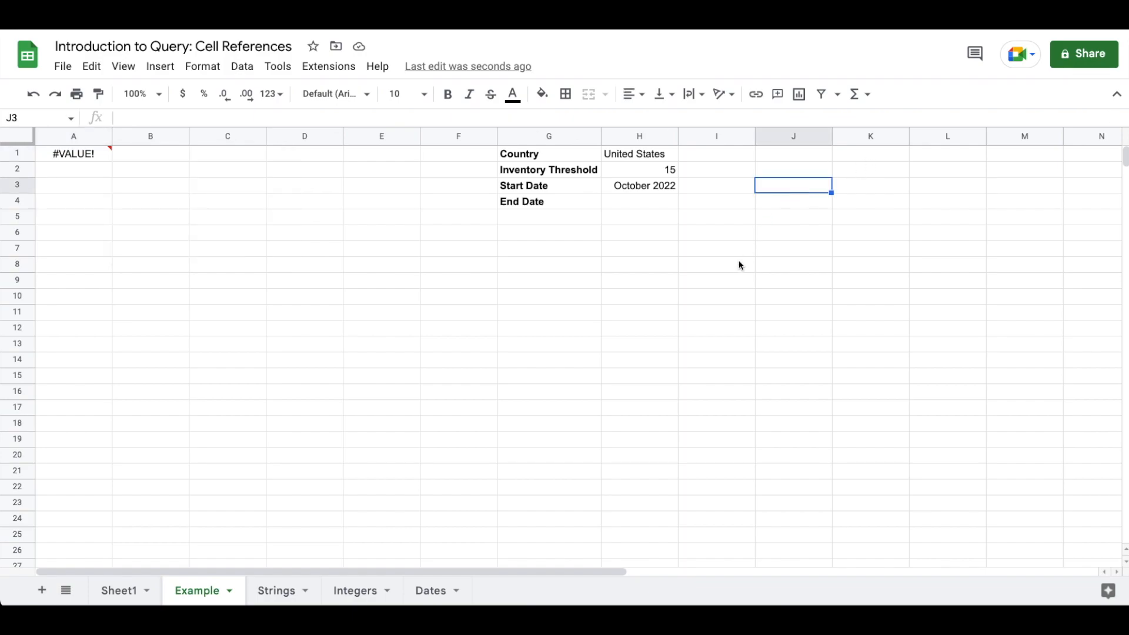
{"action": "type", "text": "="}
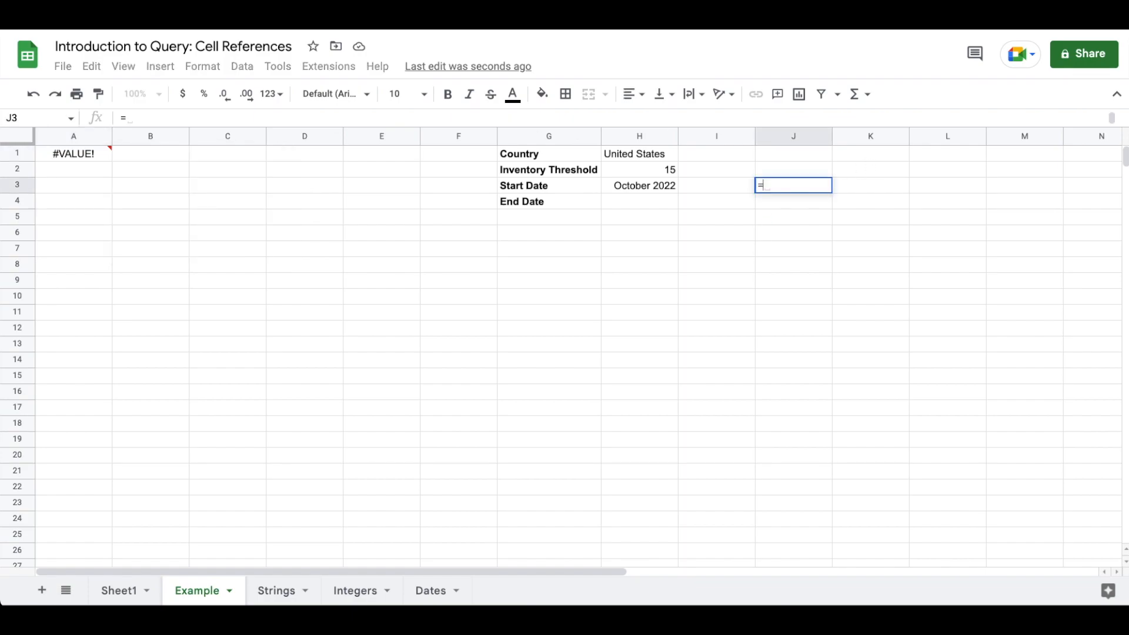
{"action": "type", "text": "date"}
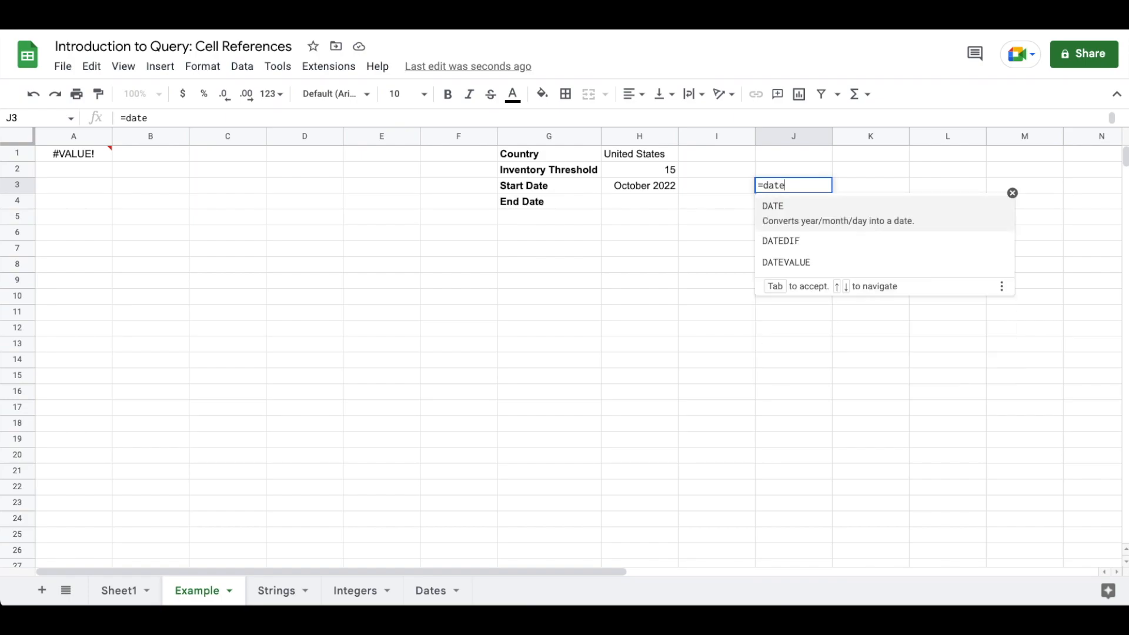
{"action": "key", "text": "Down"}
{"action": "key", "text": "Down"}
{"action": "key", "text": "Tab"}
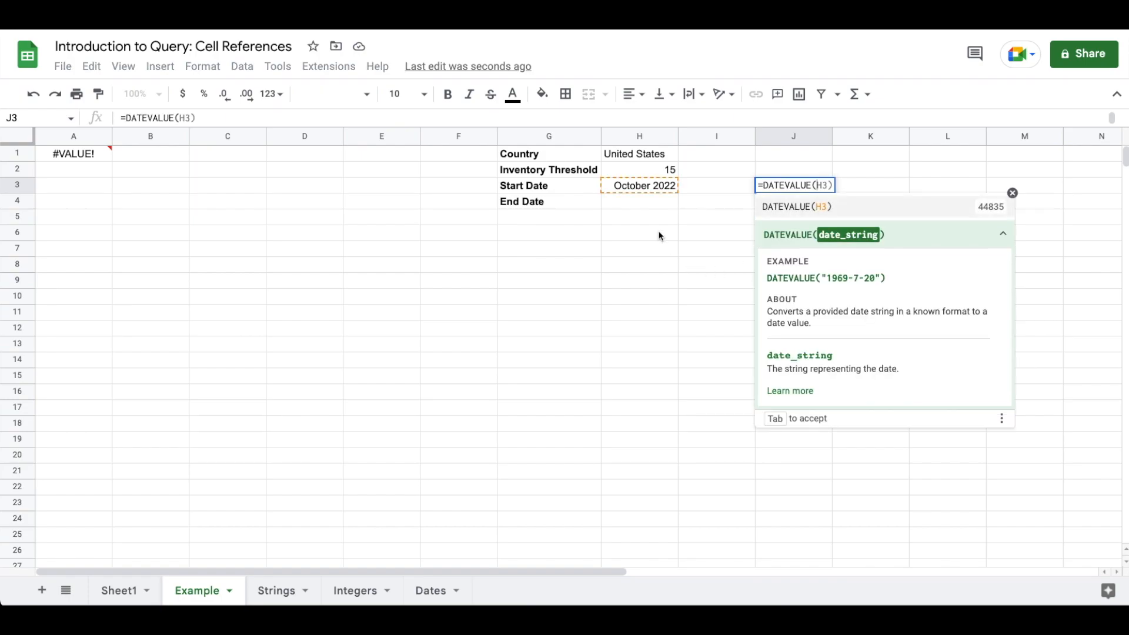
{"action": "left_click", "coordinate": [647, 174]}
{"action": "type", "text": ")"}
{"action": "key", "text": "Return"}
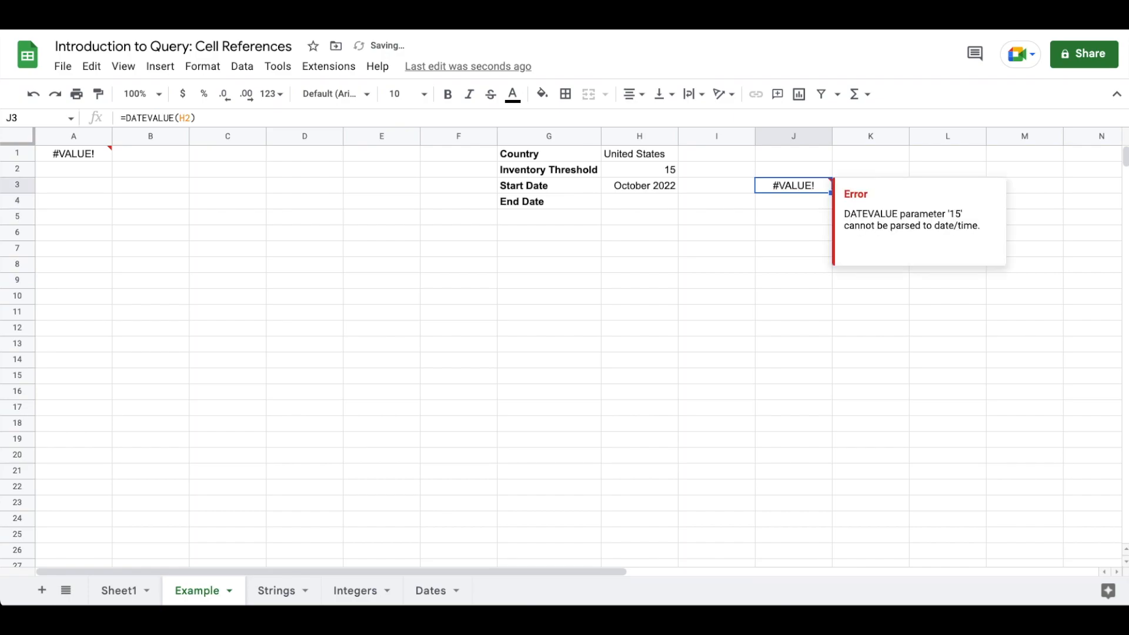
Step: Replace J3's formula with =DATEVALUE(H3) so that it converts the Start Date
{"action": "key", "text": "Delete"}
{"action": "type", "text": "=date"}
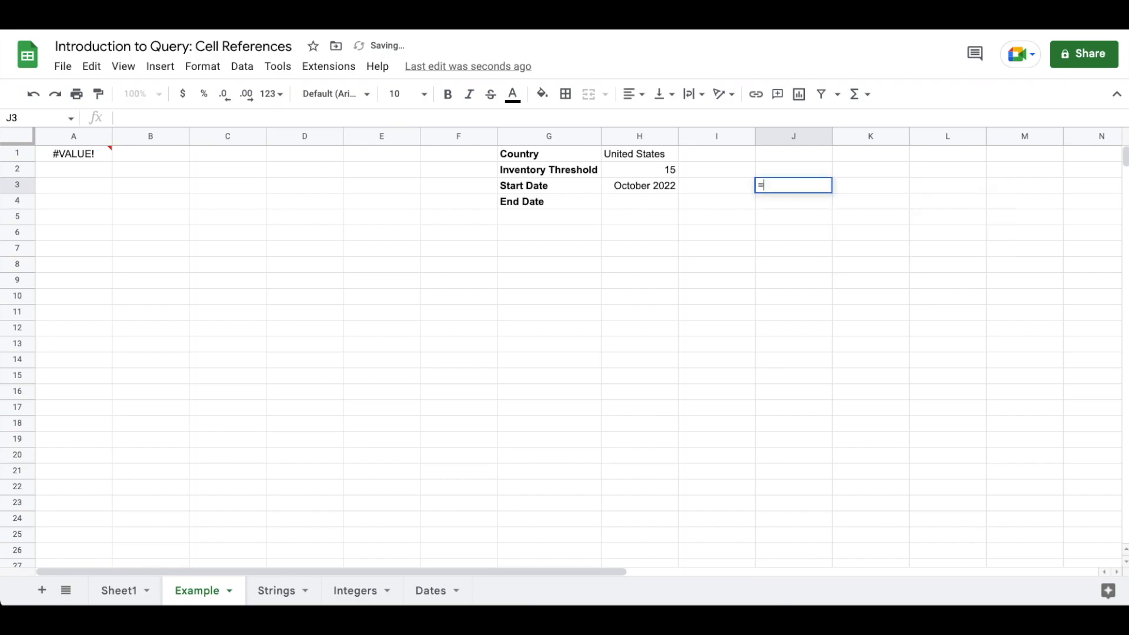
{"action": "key", "text": "Down"}
{"action": "key", "text": "Down"}
{"action": "key", "text": "Tab"}
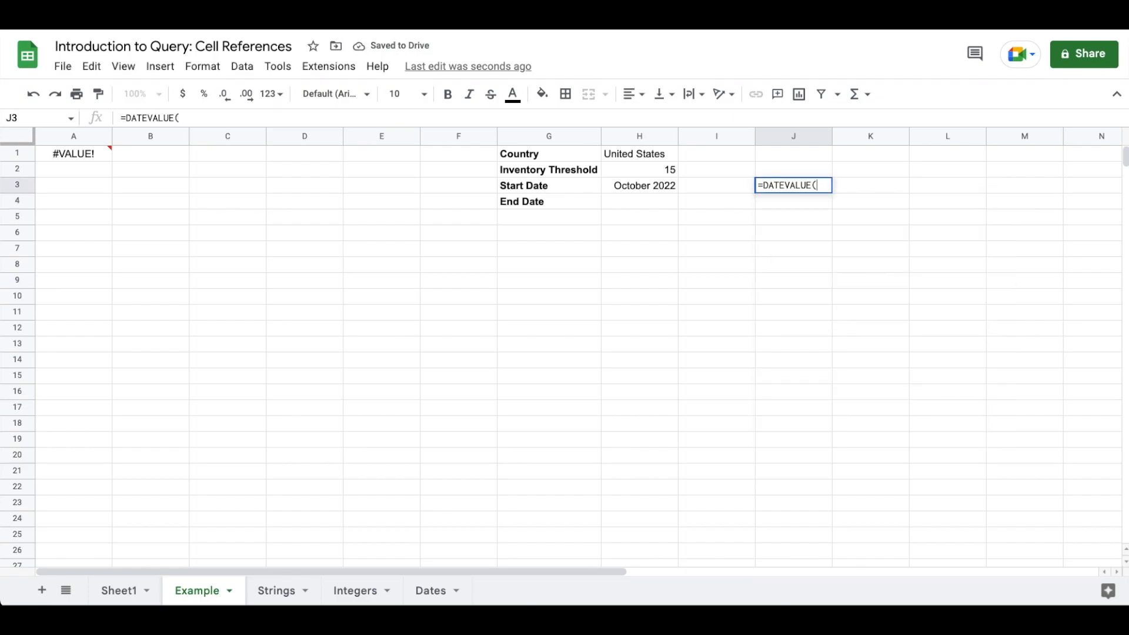
{"action": "left_click", "coordinate": [639, 186]}
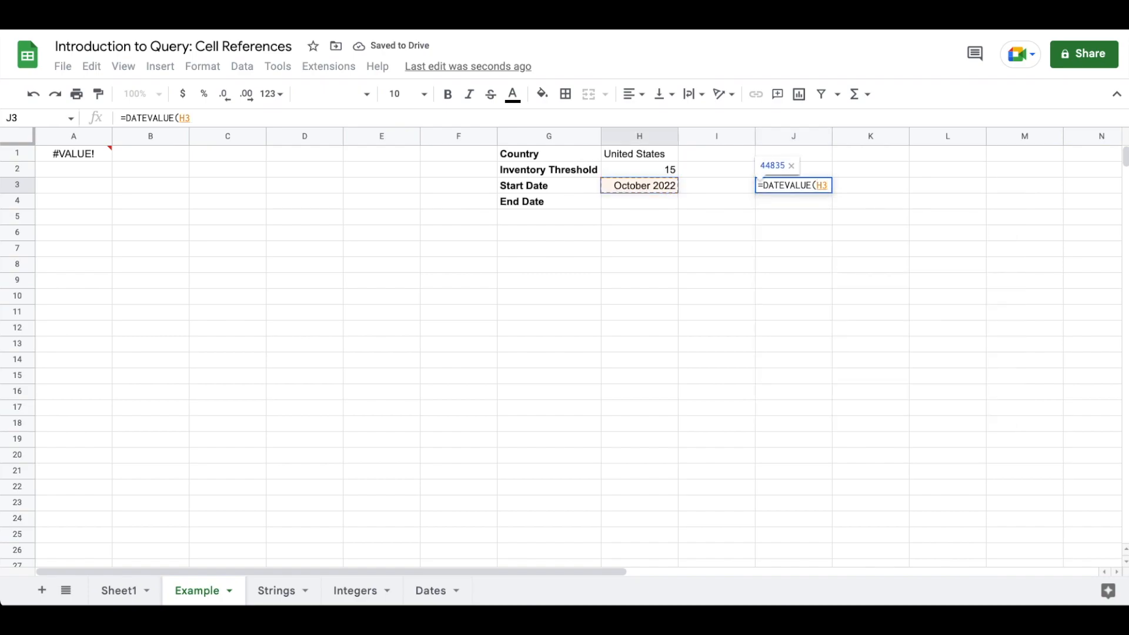
{"action": "key", "text": "Return"}
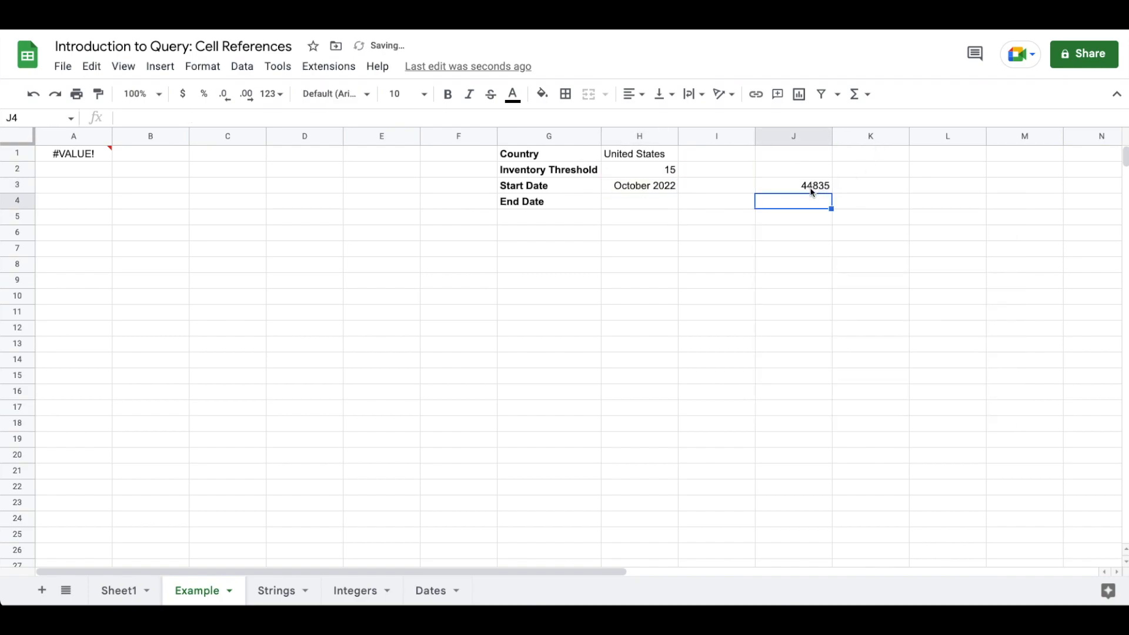
Step: Wrap J3's DATEVALUE(H3) in a TEXT function with the format "YYYY-MM-DD", matching the date format required by A1's query
{"action": "mouse_move", "coordinate": [73, 160]}
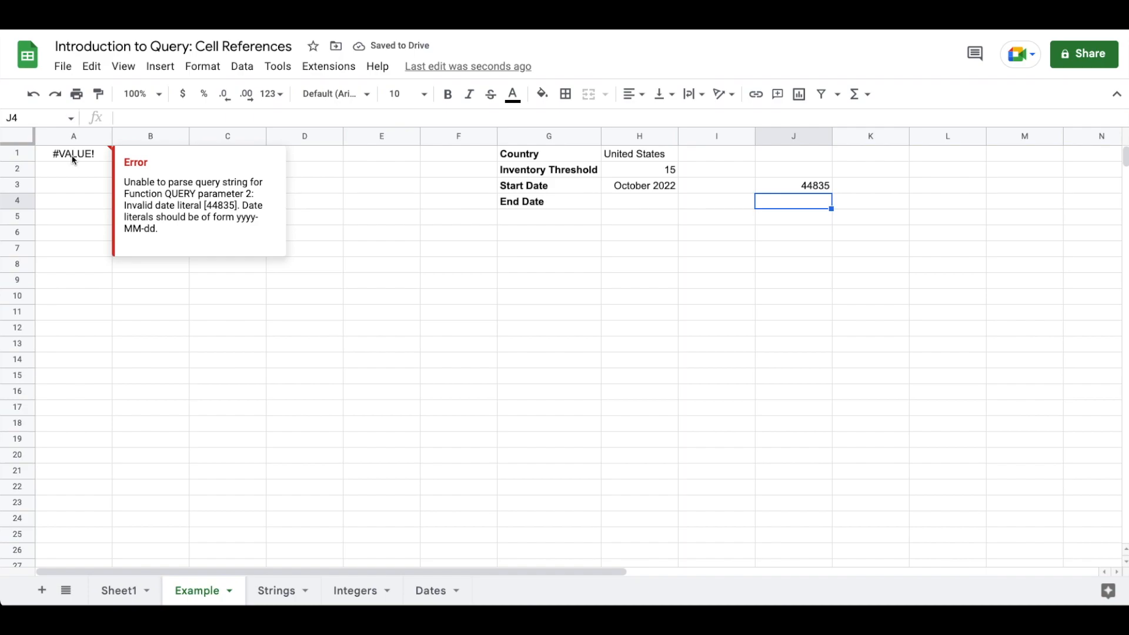
{"action": "key", "text": "Up"}
{"action": "key", "text": "Return"}
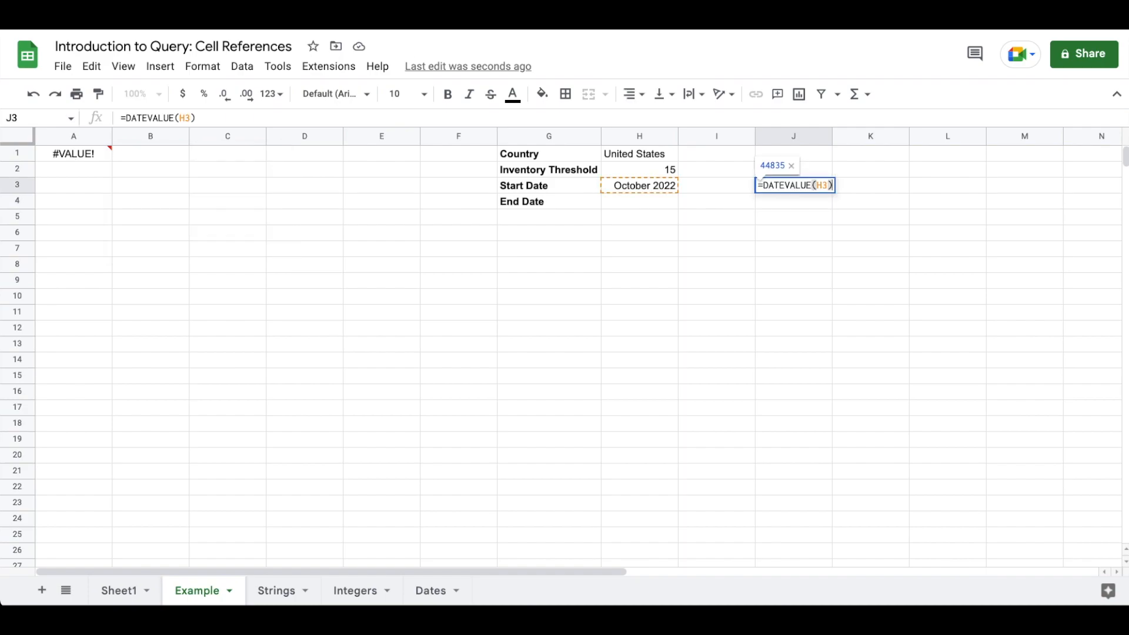
{"action": "left_click", "coordinate": [760, 185]}
{"action": "key", "text": "ctrl+Return"}
{"action": "type", "text": "TEXT( DATEVALUE(H3)"}
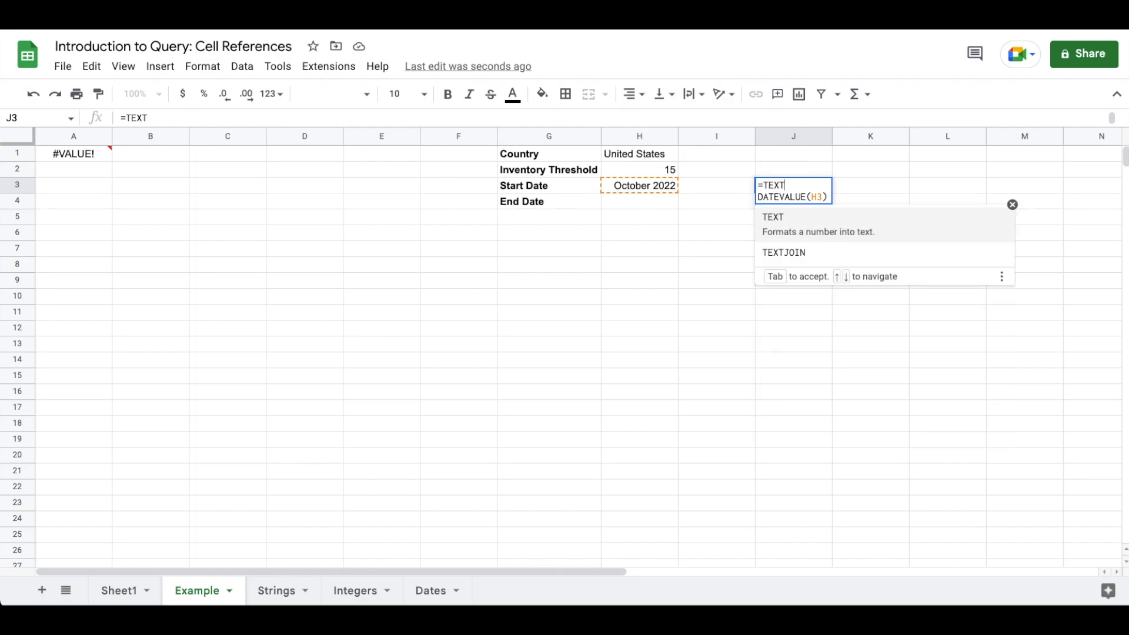
{"action": "type", "text": ",\""}
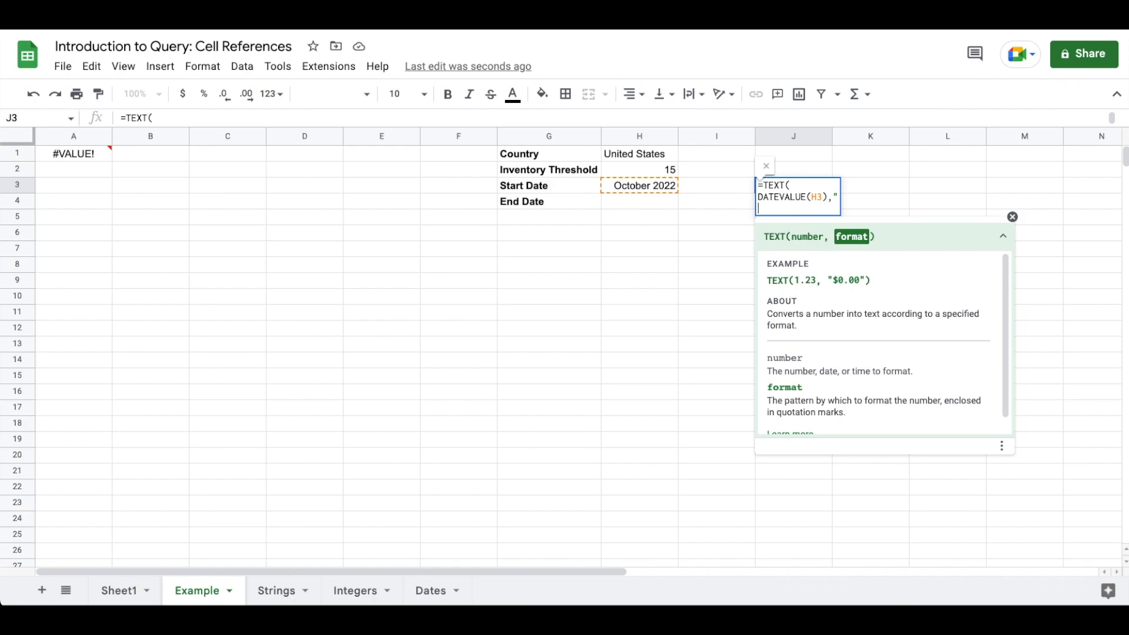
{"action": "type", "text": "YYYY-MM-DD\""}
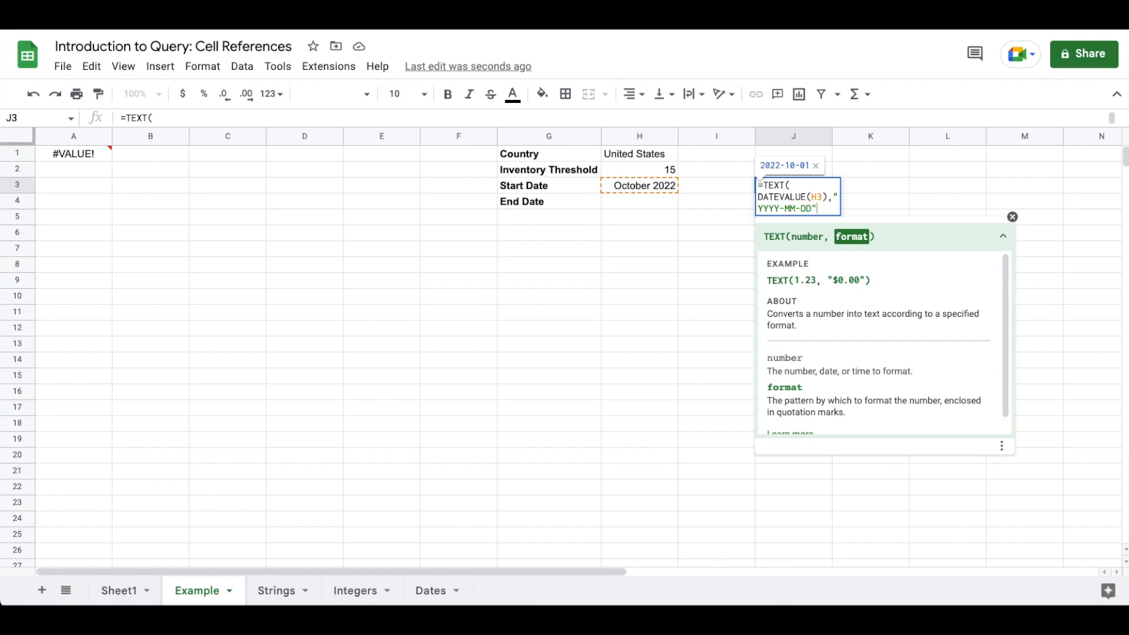
{"action": "key", "text": "Return"}
{"action": "key", "text": "Up"}
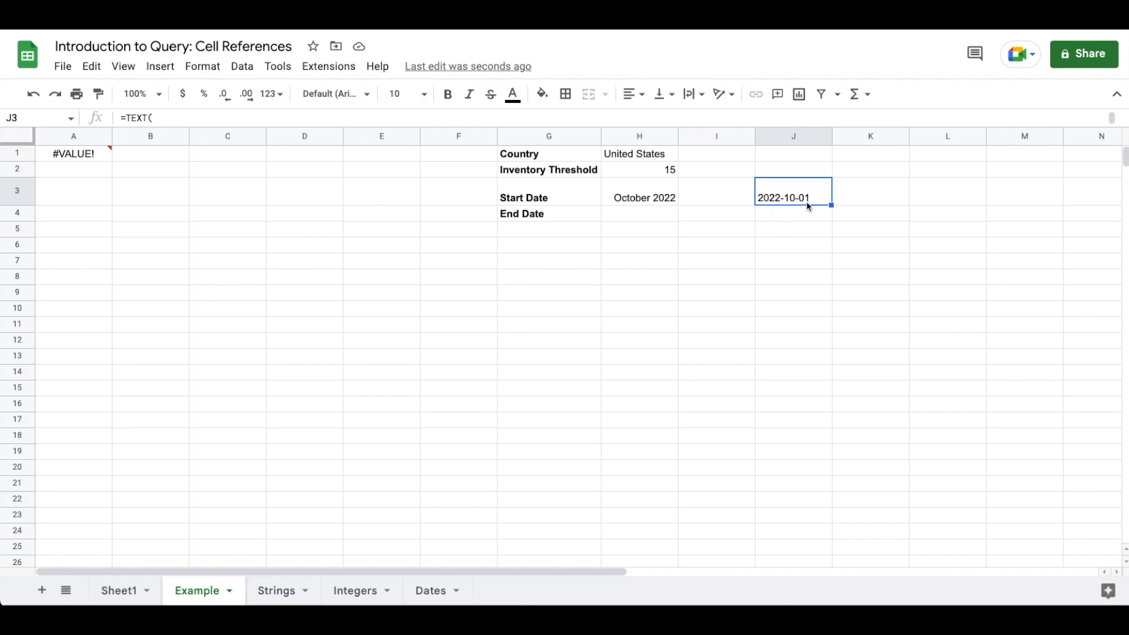
Step: In A1's QUERY formula, replace the H3 reference in the date condition with TEXT(H3,"YYYY-MM-DD")
{"action": "mouse_move", "coordinate": [88, 157]}
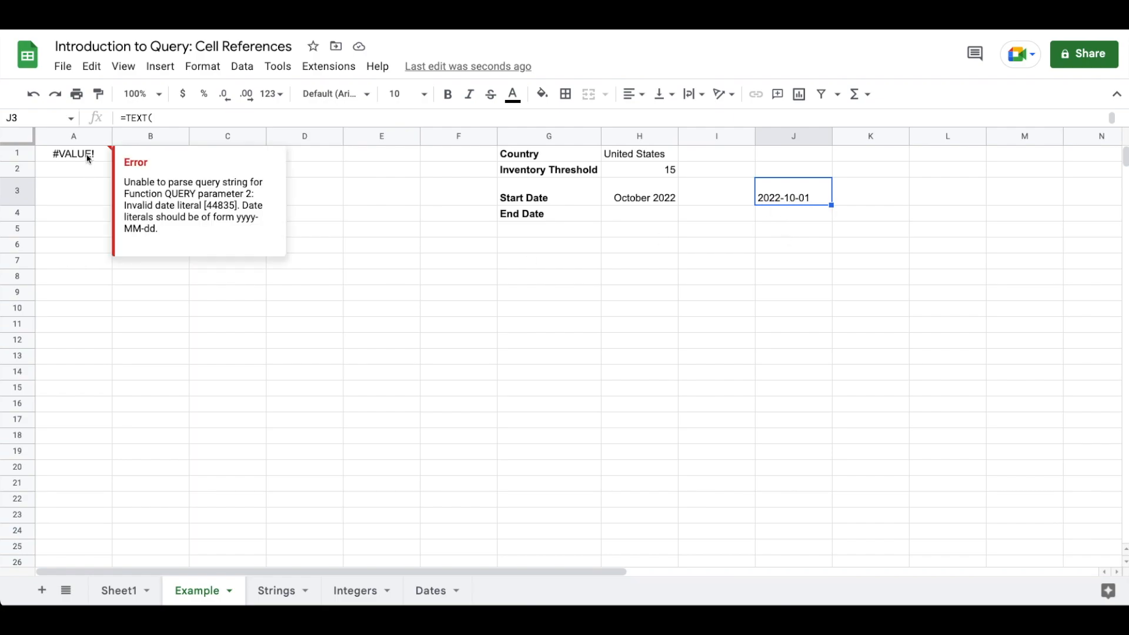
{"action": "left_click", "coordinate": [88, 157]}
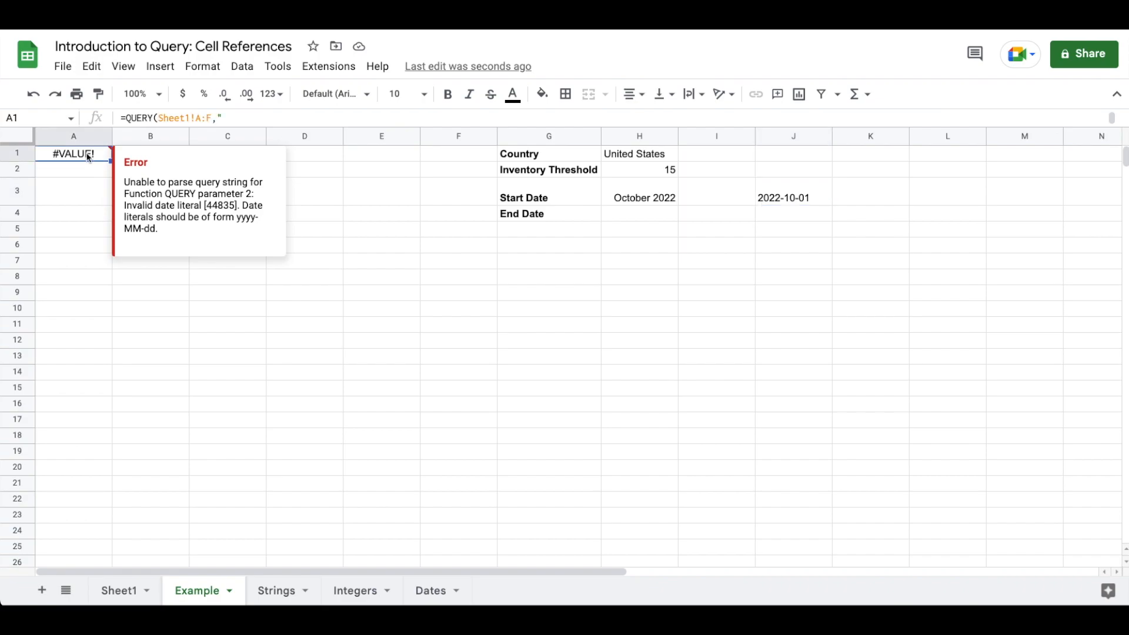
{"action": "double_click", "coordinate": [88, 157]}
{"action": "left_click", "coordinate": [122, 224]}
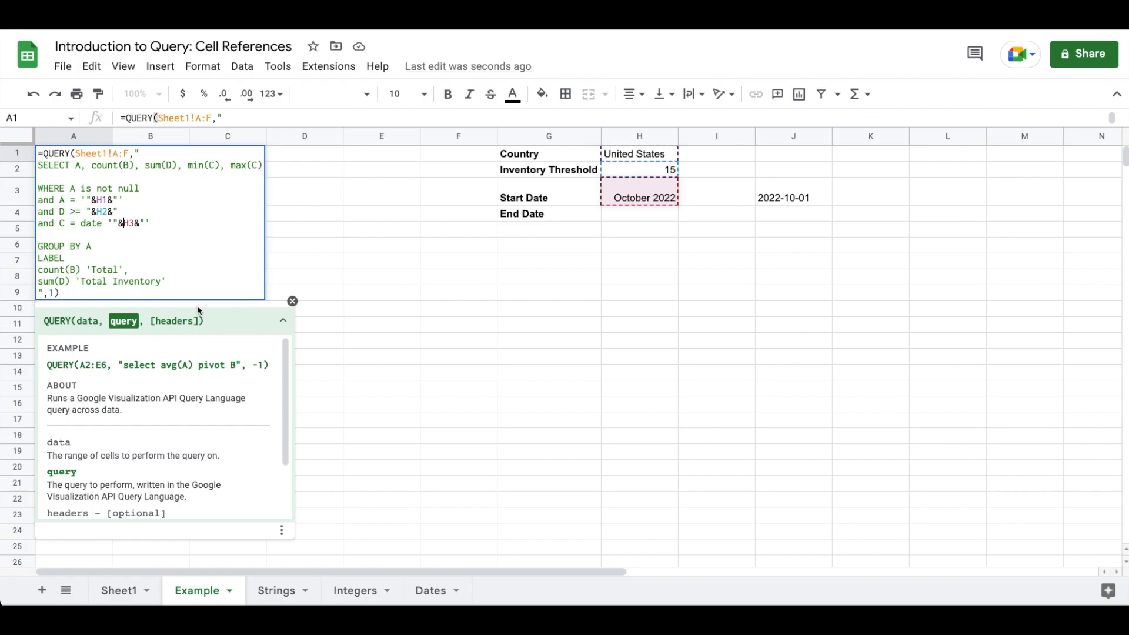
{"action": "type", "text": "TEXT("}
{"action": "key", "text": "Right"}
{"action": "key", "text": "Right"}
{"action": "type", "text": ","}
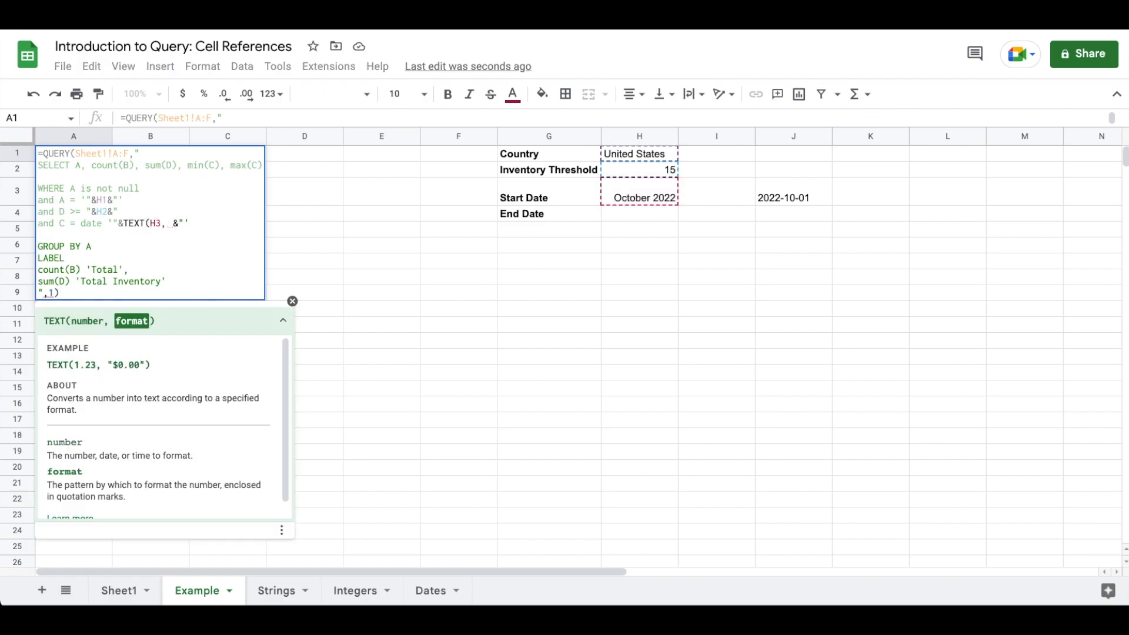
{"action": "key", "text": "BackSpace"}
{"action": "type", "text": "\""}
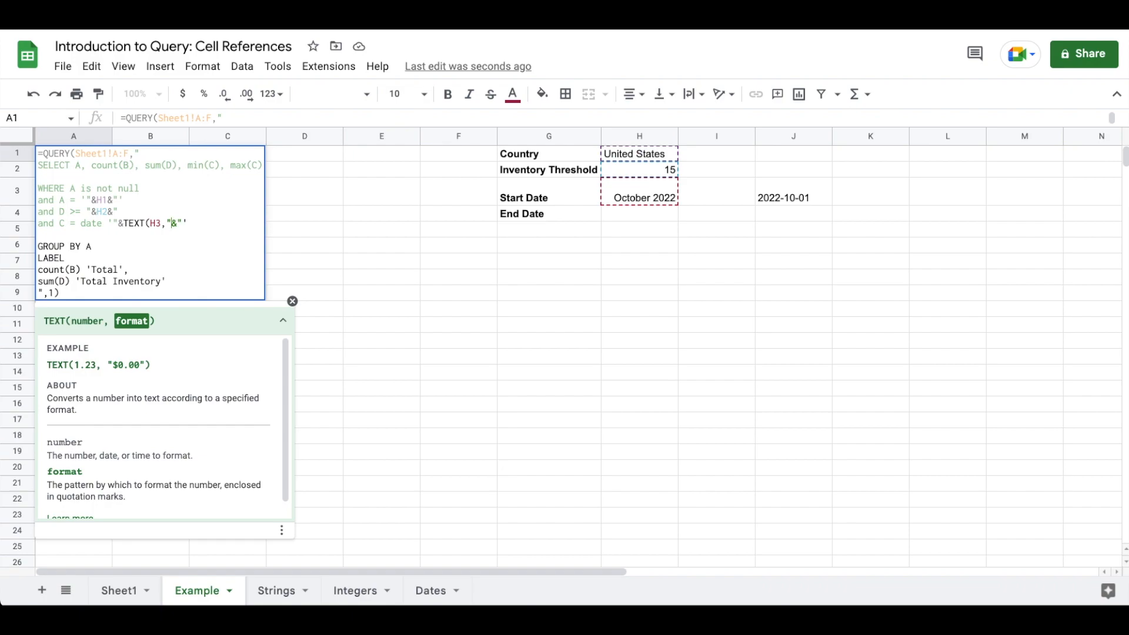
{"action": "type", "text": "YYYY-MM-DD\")"}
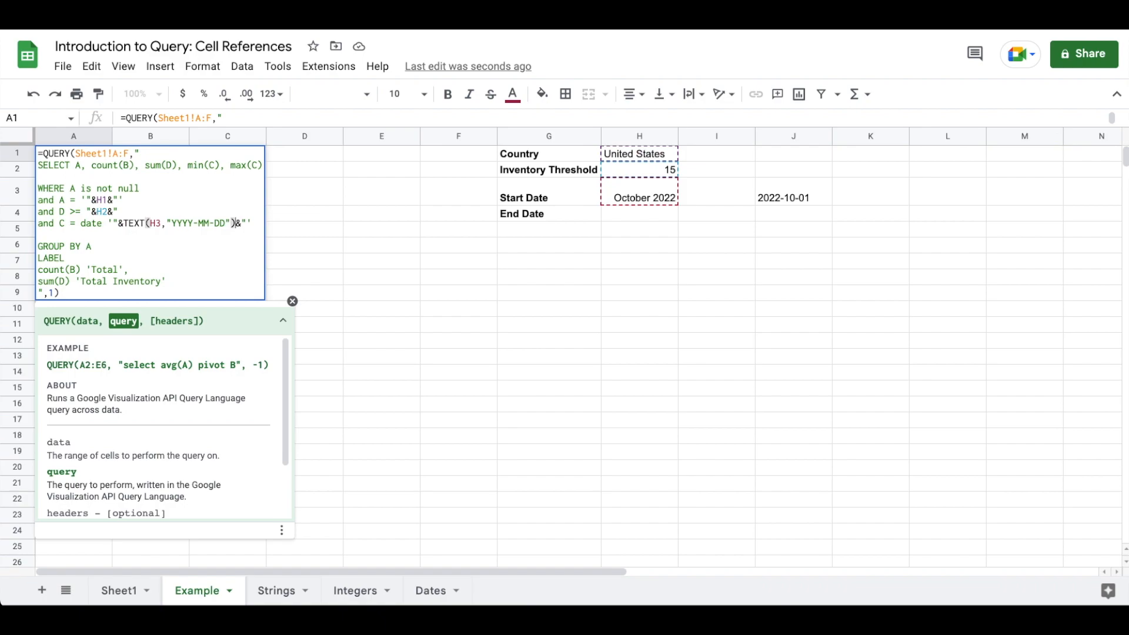
Step: Check the quotes around A1's TEXT function, place the function on its own line within the date condition, and apply the formula
{"action": "left_click", "coordinate": [124, 223]}
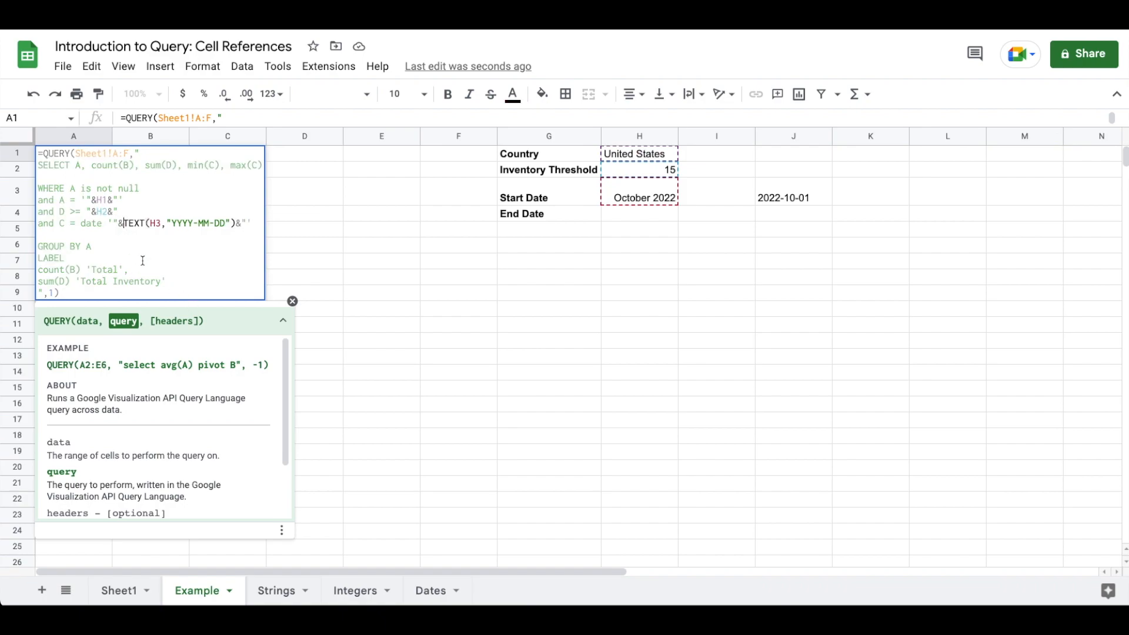
{"action": "key", "text": "Left"}
{"action": "key", "text": "Left"}
{"action": "key", "text": "Left"}
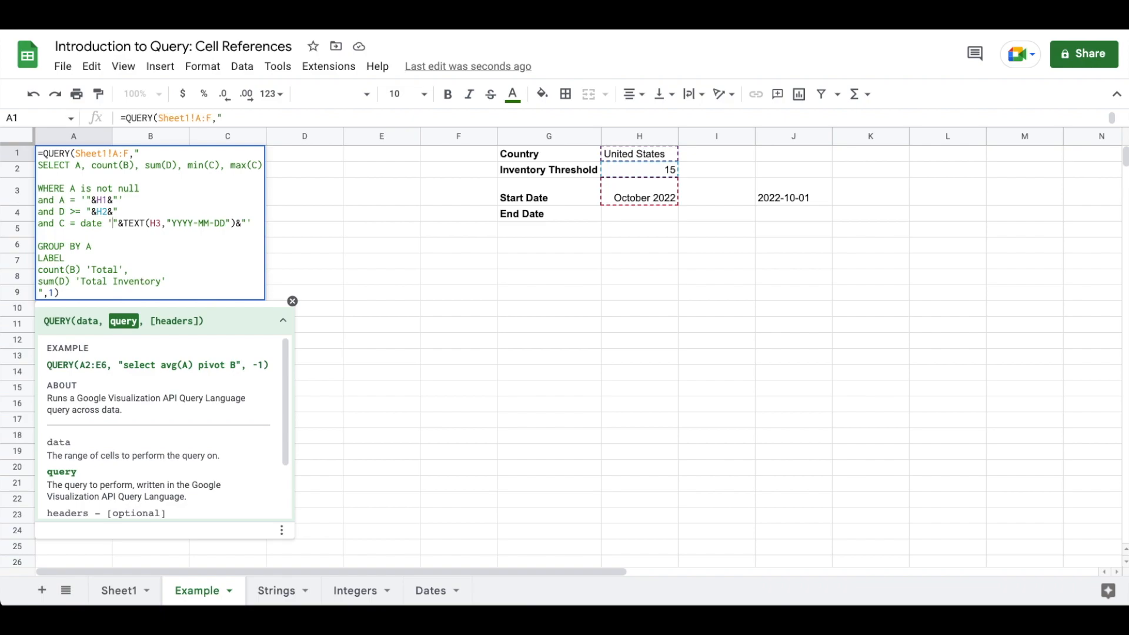
{"action": "key", "text": "Right"}
{"action": "key", "text": "Right"}
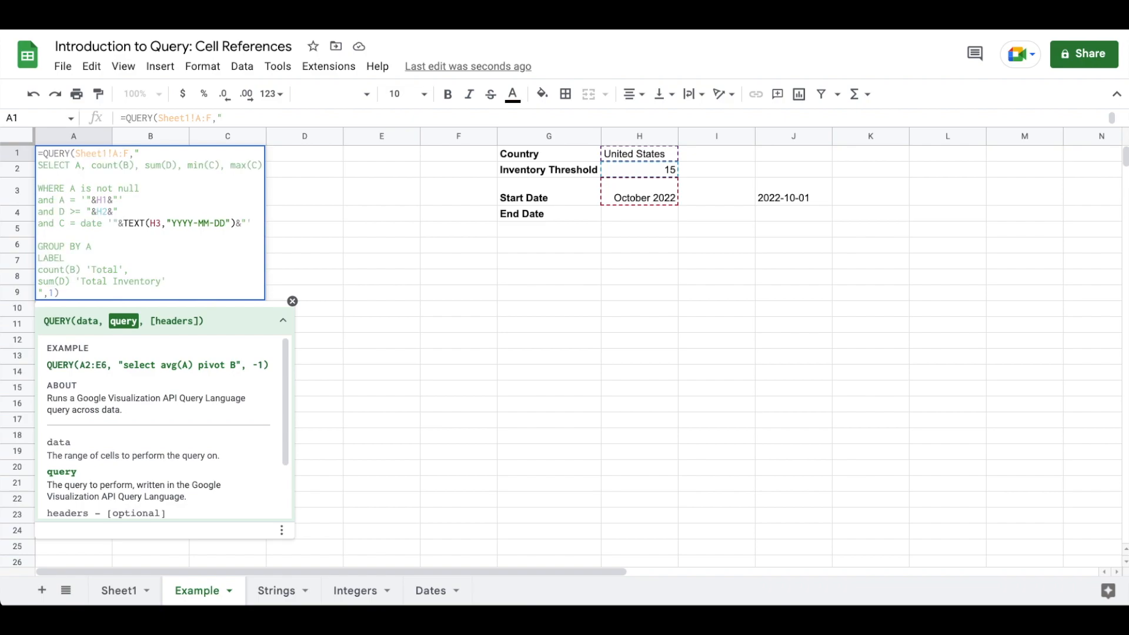
{"action": "key", "text": "ctrl+Return"}
{"action": "left_click", "coordinate": [149, 235]}
{"action": "key", "text": "ctrl+Return"}
{"action": "left_click", "coordinate": [39, 230]}
{"action": "key", "text": "ctrl+Return"}
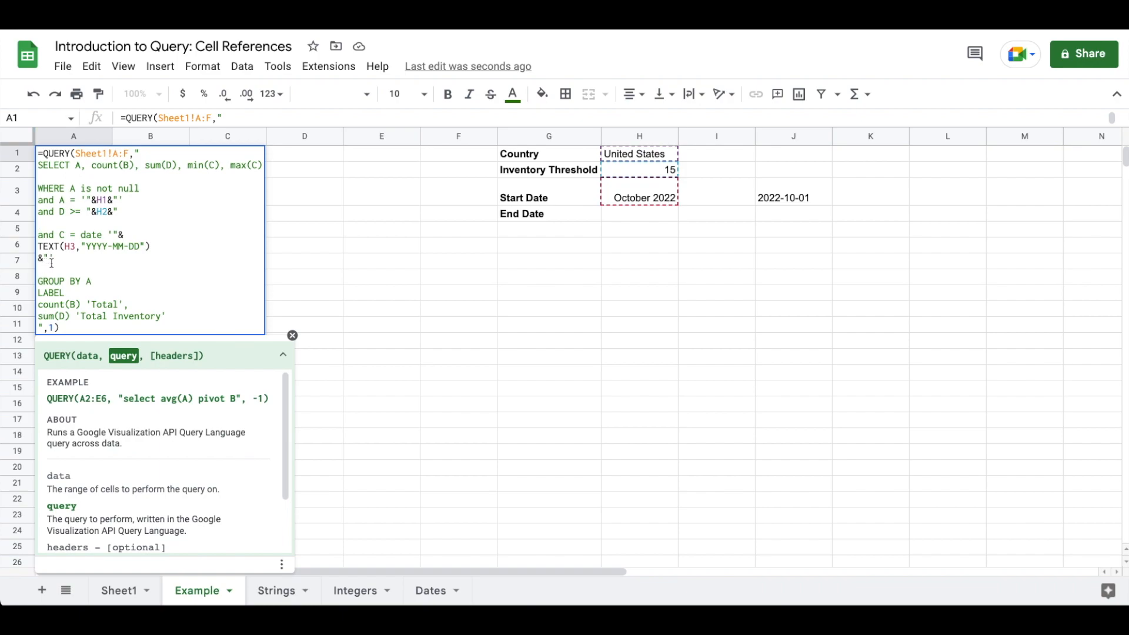
{"action": "key", "text": "Return"}
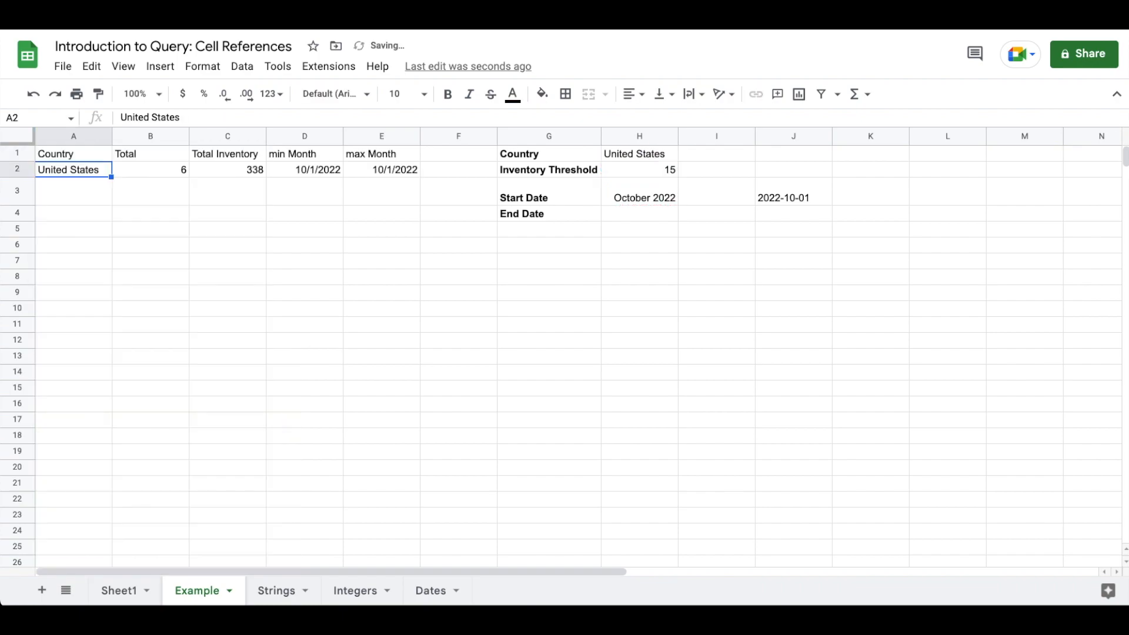
Step: Clear the test formula from J3 and set the Start Date in H3 to December 2022
{"action": "left_click", "coordinate": [786, 194]}
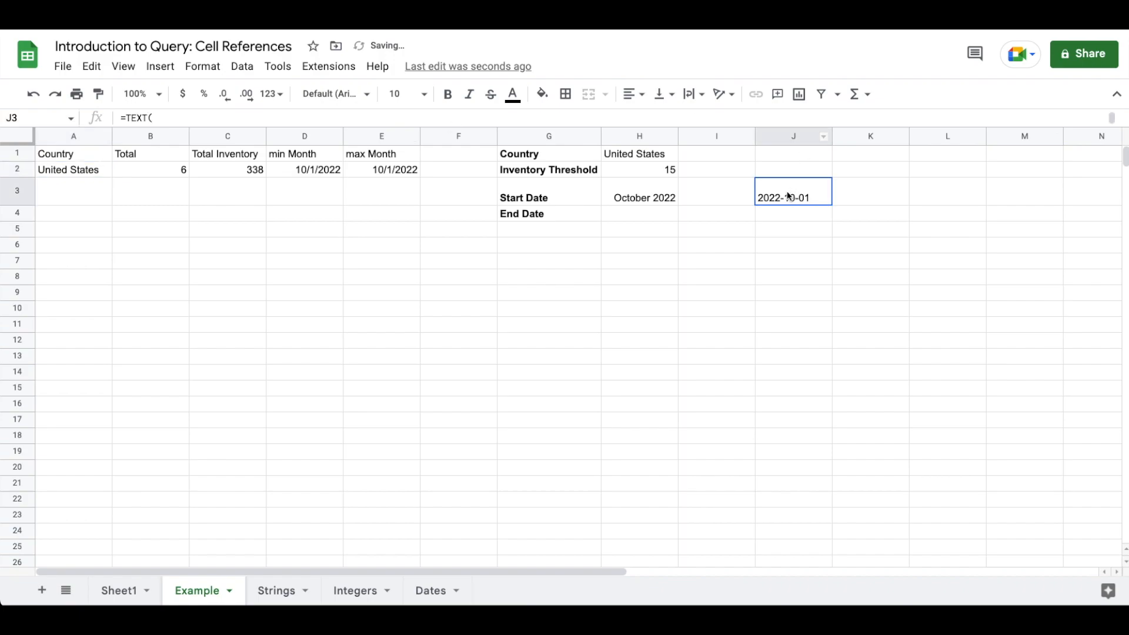
{"action": "key", "text": "Delete"}
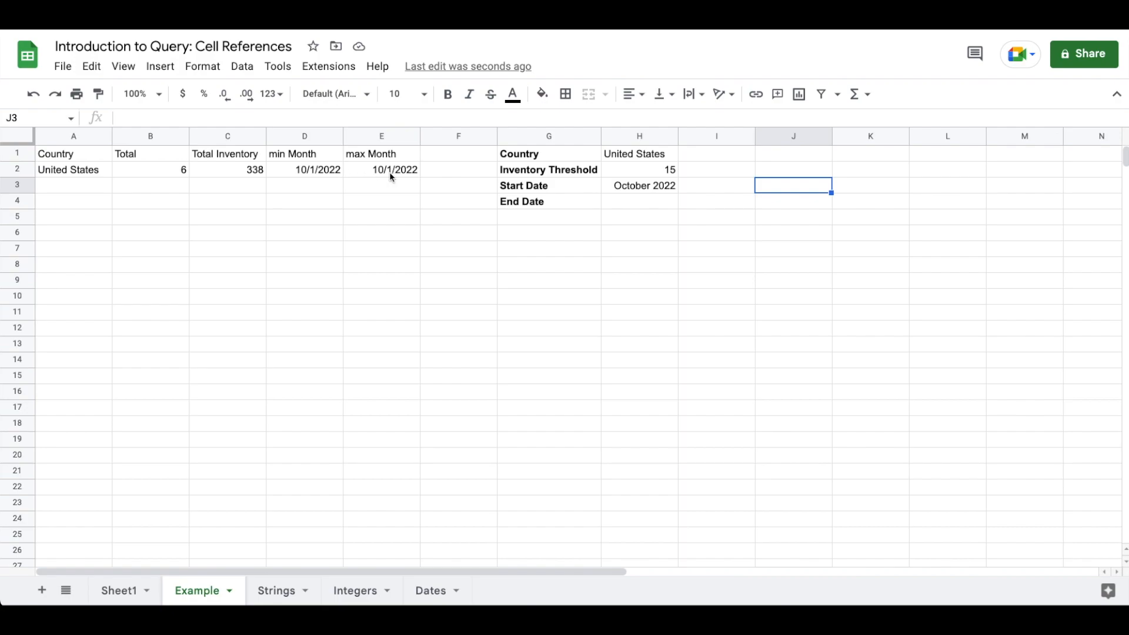
{"action": "left_click", "coordinate": [625, 187]}
{"action": "type", "text": "Decem"}
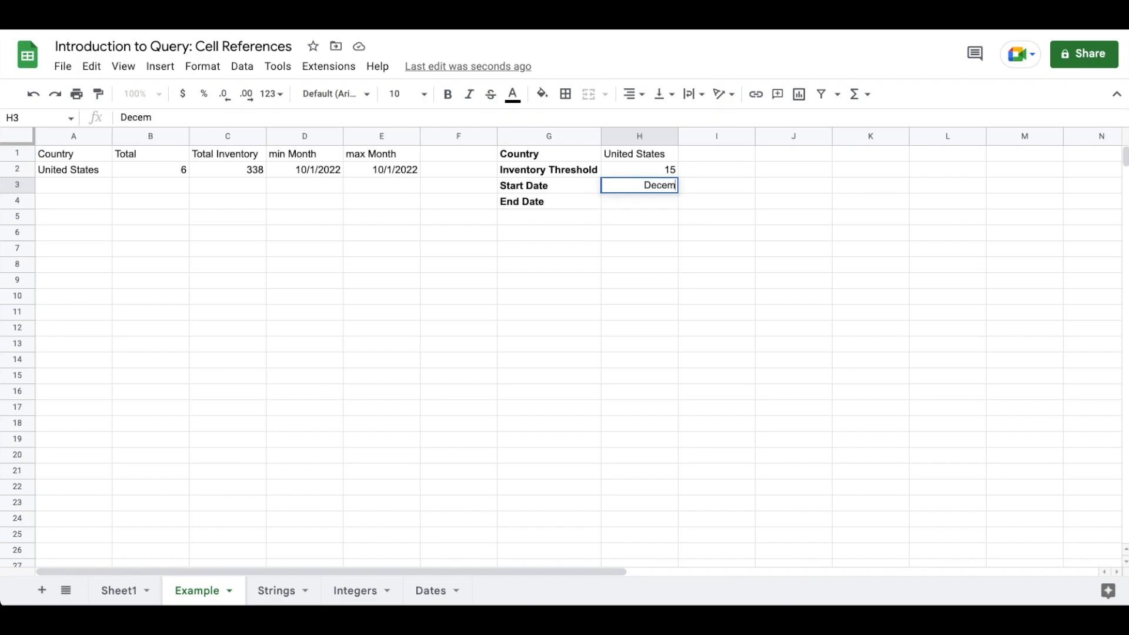
{"action": "type", "text": "ber 2022"}
{"action": "key", "text": "Return"}
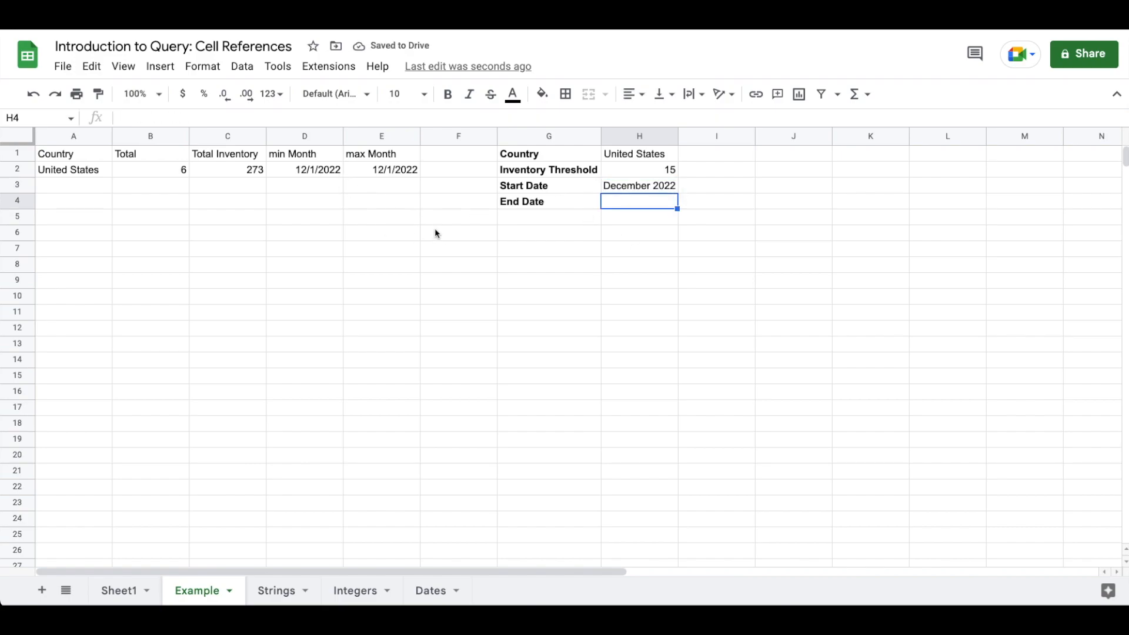
Step: Set the Start Date in H3 to January 2021 to test the date condition again
{"action": "key", "text": "Up"}
{"action": "type", "text": "January 2021"}
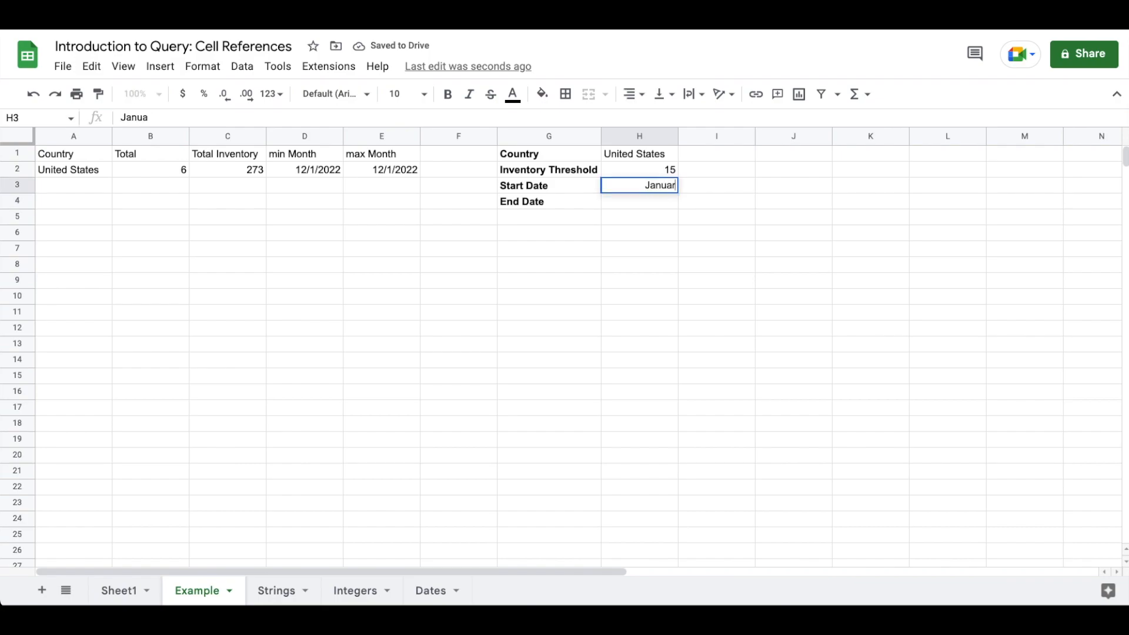
{"action": "key", "text": "Return"}
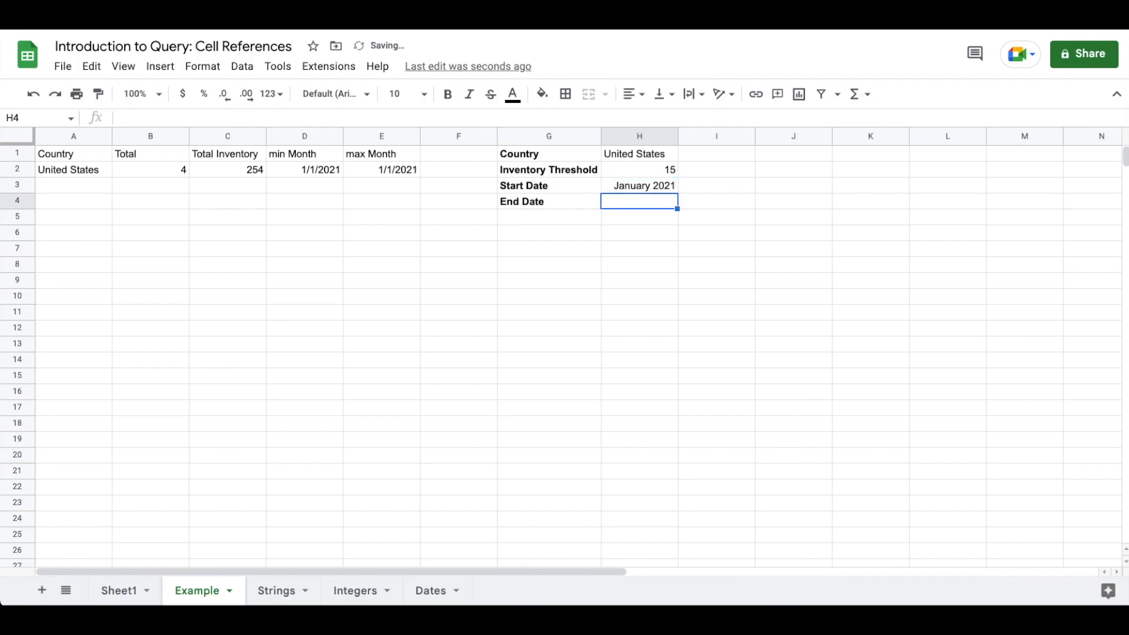
{"action": "key", "text": "Up"}
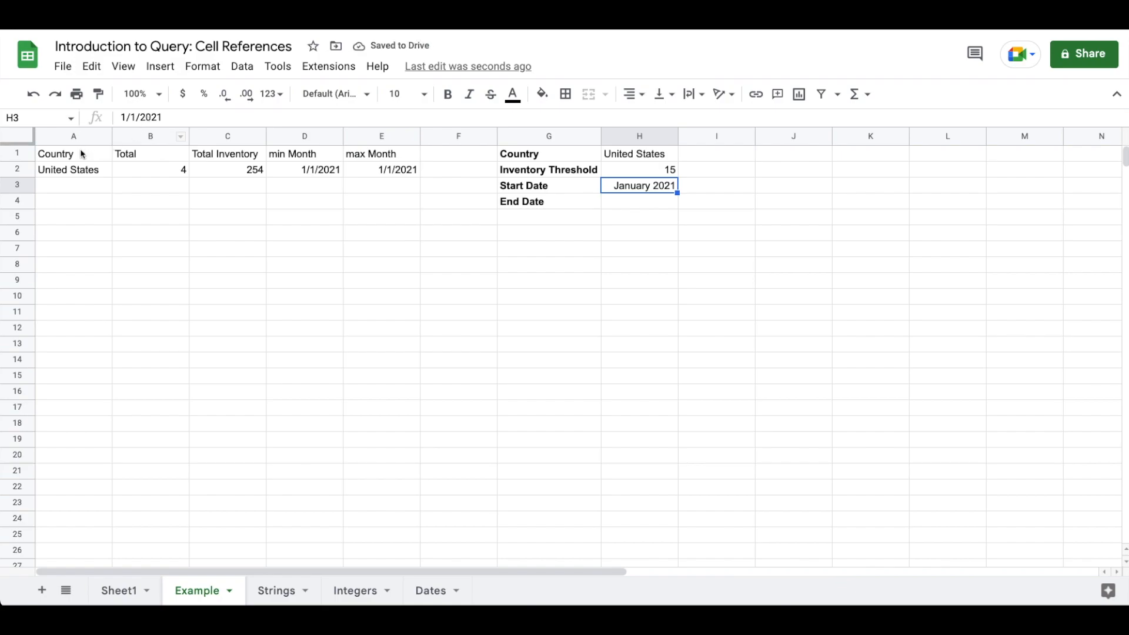
Step: Review the cell references in A1's QUERY formula, then leave the formula as it is
{"action": "left_click", "coordinate": [82, 154]}
{"action": "key", "text": "Return"}
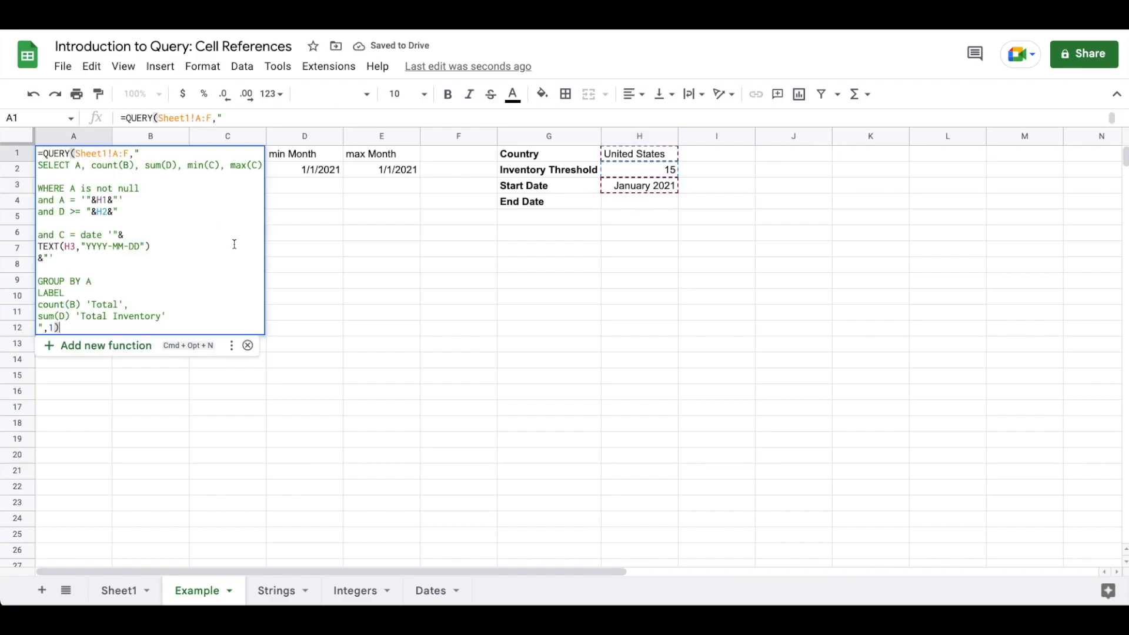
{"action": "left_click", "coordinate": [394, 253]}
Step: Set the Country in H1 to Canada to test the country condition of the query
{"action": "left_click", "coordinate": [638, 156]}
{"action": "type", "text": "Canafa"}
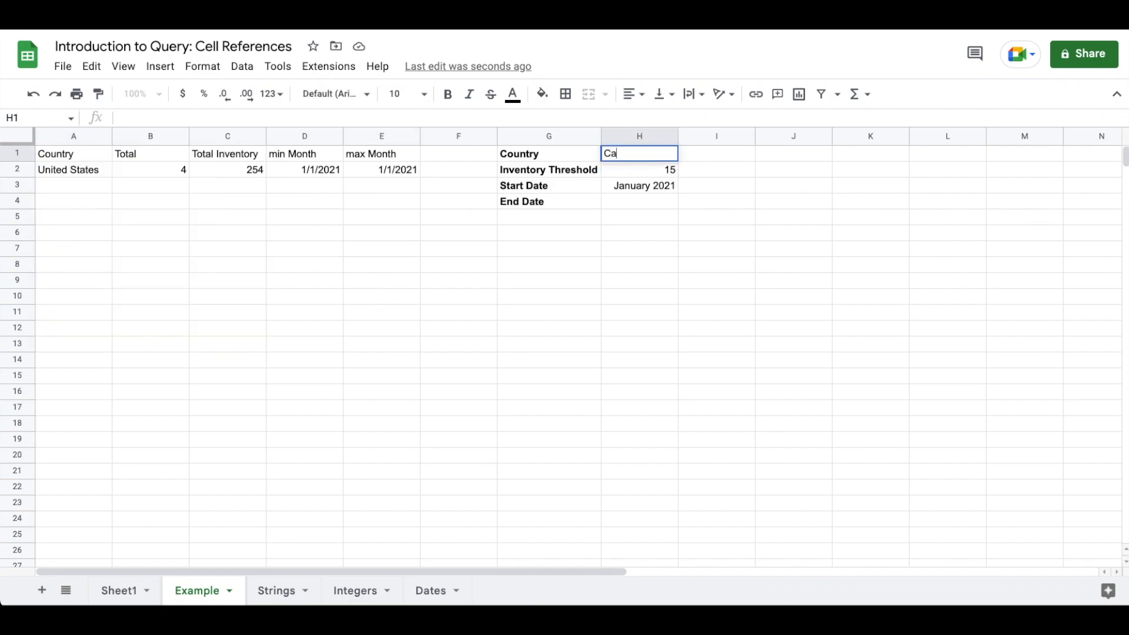
{"action": "key", "text": "BackSpace"}
{"action": "key", "text": "BackSpace"}
{"action": "type", "text": "da"}
{"action": "key", "text": "Return"}
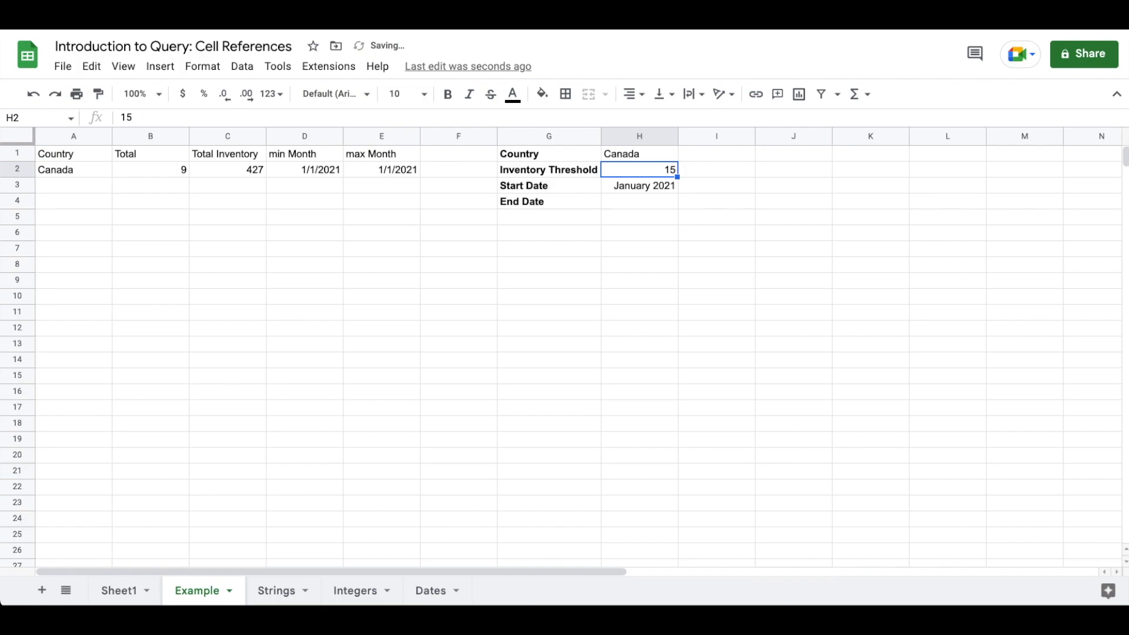
Step: Set the Inventory Threshold in H2 to 25
{"action": "key", "text": "Up"}
{"action": "key", "text": "Down"}
{"action": "type", "text": "25"}
{"action": "key", "text": "Return"}
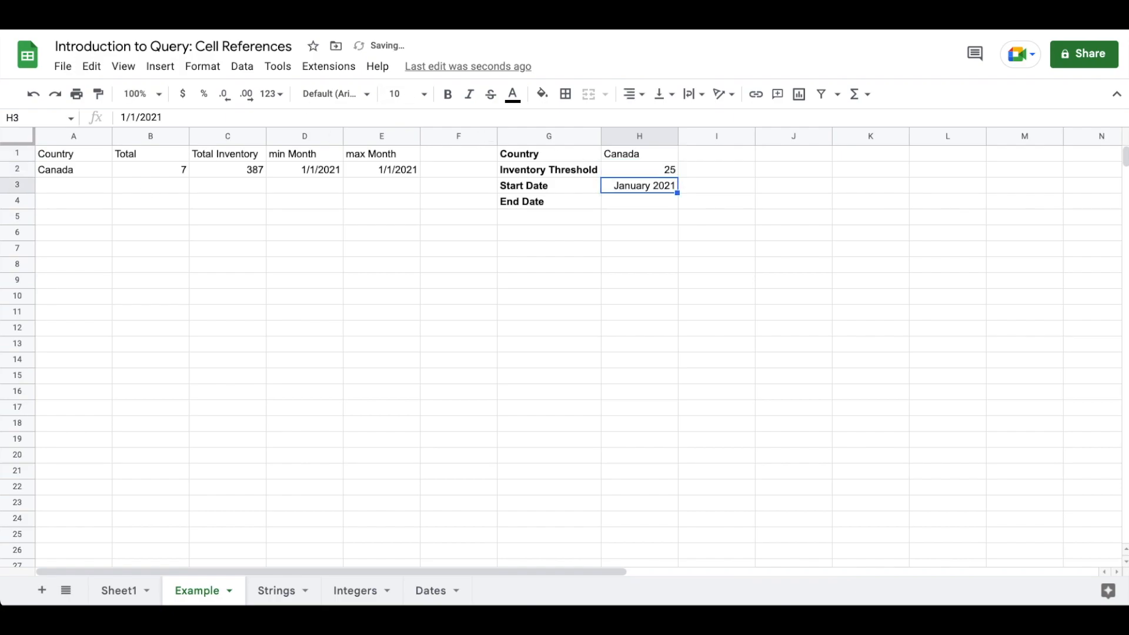
Step: Set the Start Date in H3 to March 2021
{"action": "key", "text": "Up"}
{"action": "key", "text": "Down"}
{"action": "type", "text": "March 2021"}
{"action": "key", "text": "Return"}
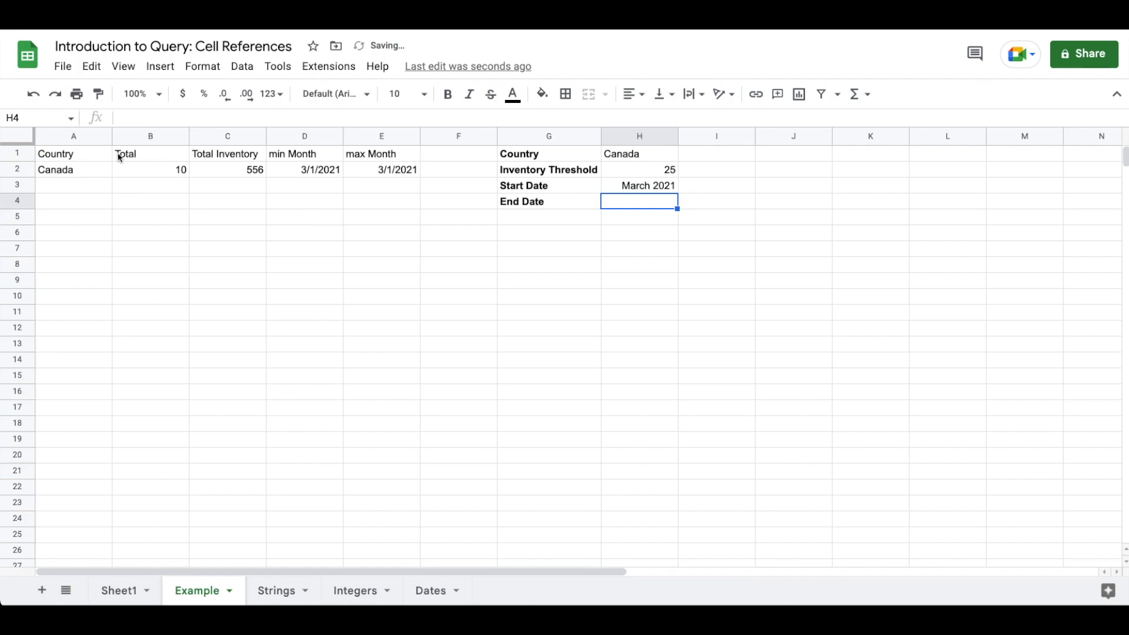
{"action": "left_click", "coordinate": [84, 156]}
{"action": "key", "text": "Return"}
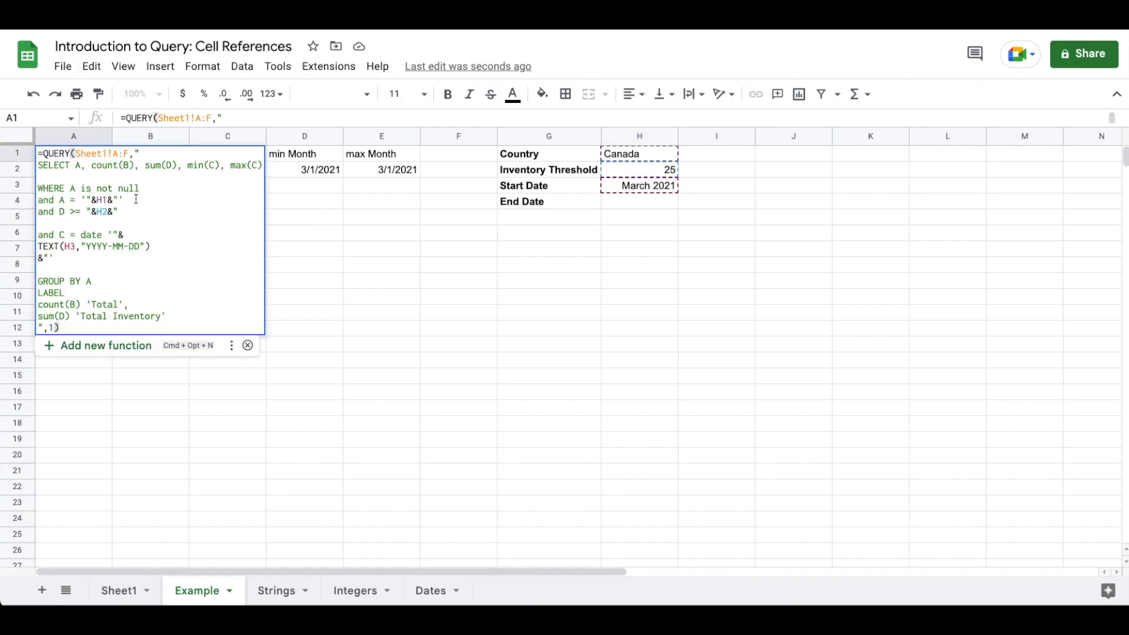
{"action": "left_click", "coordinate": [121, 263]}
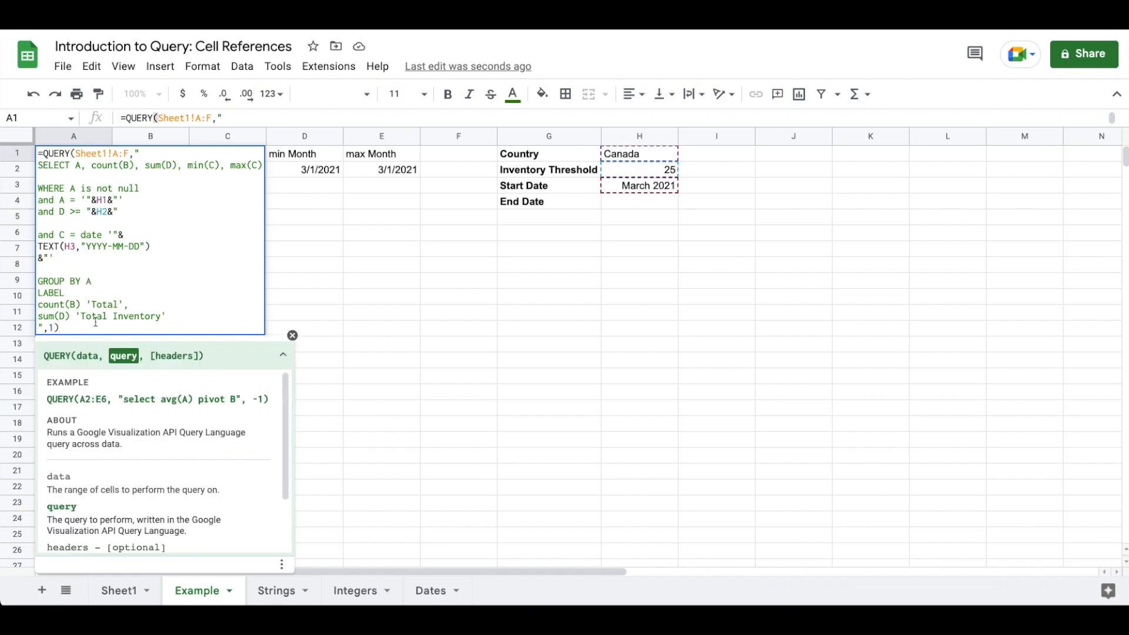
{"action": "key", "text": "Return"}
{"action": "key", "text": "ctrl+Return"}
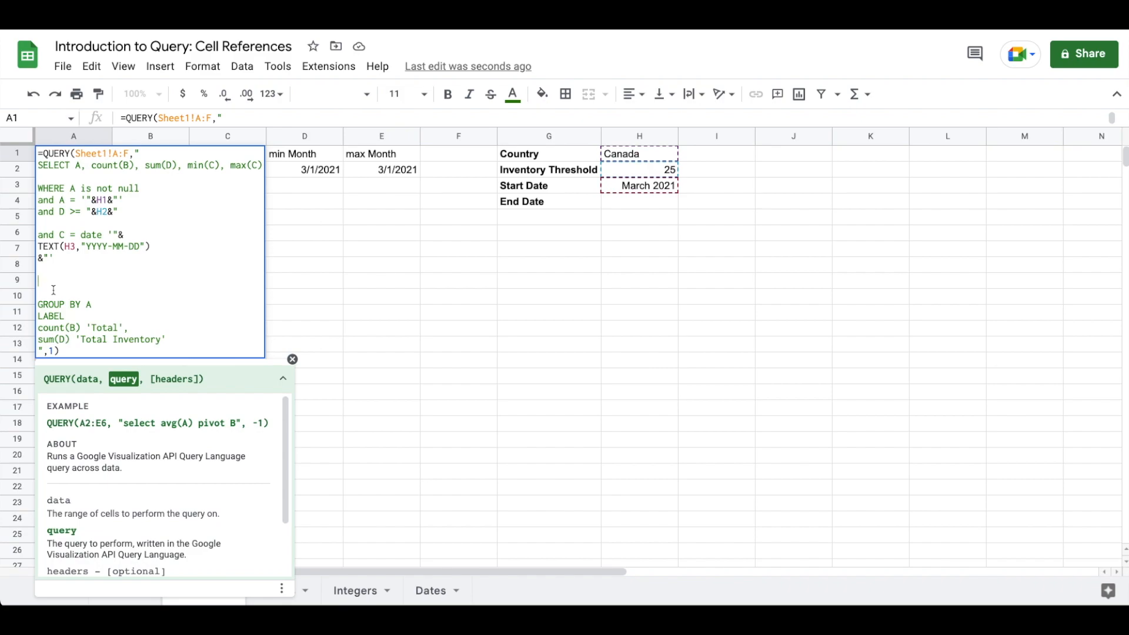
{"action": "key", "text": "Escape"}
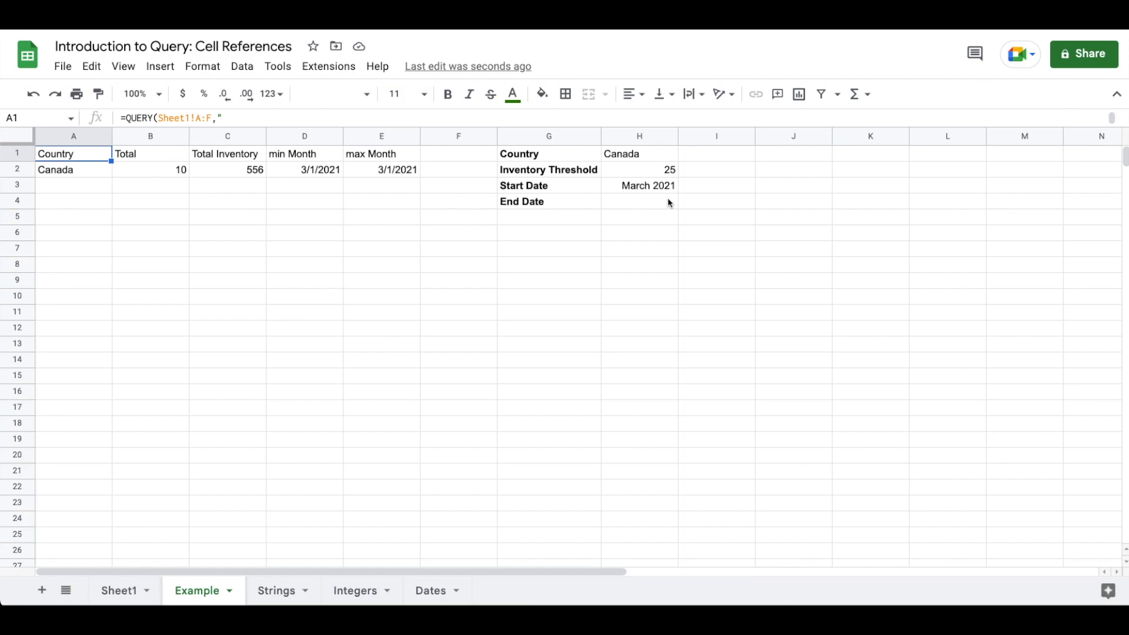
Step: Enter May 2022 as the End Date in H4
{"action": "left_click", "coordinate": [670, 203]}
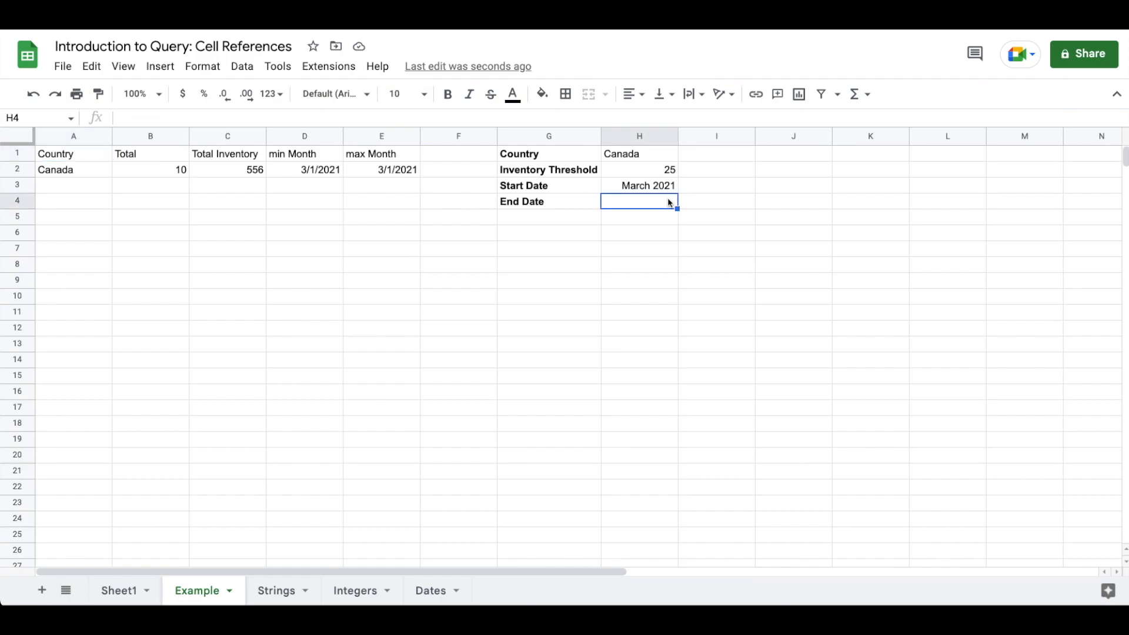
{"action": "type", "text": "May 2022"}
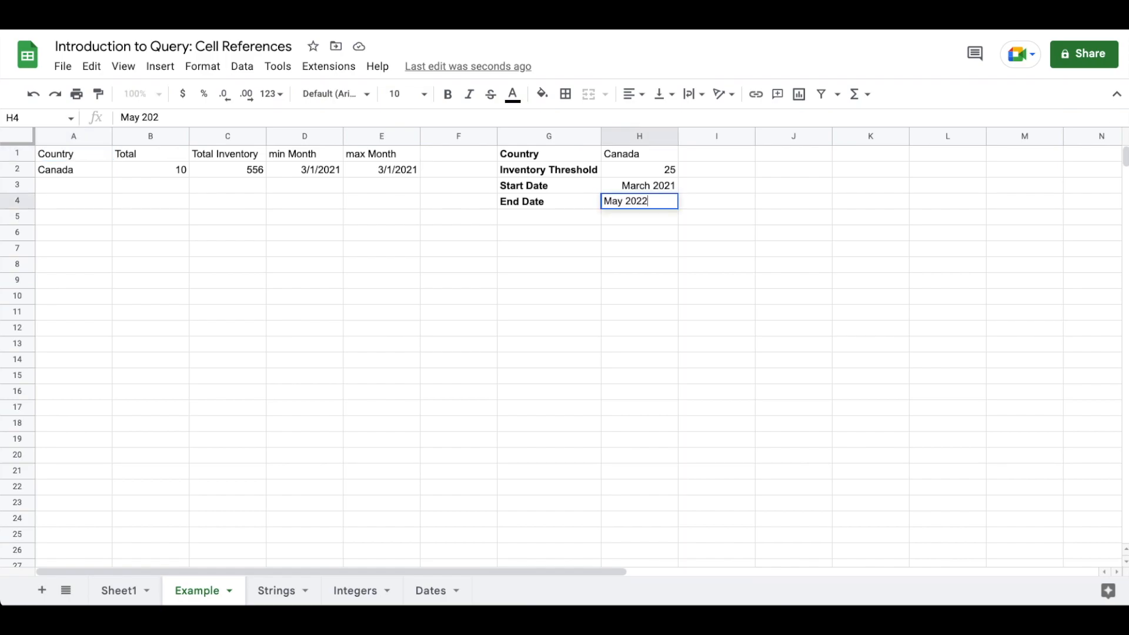
{"action": "key", "text": "Return"}
{"action": "key", "text": "Up"}
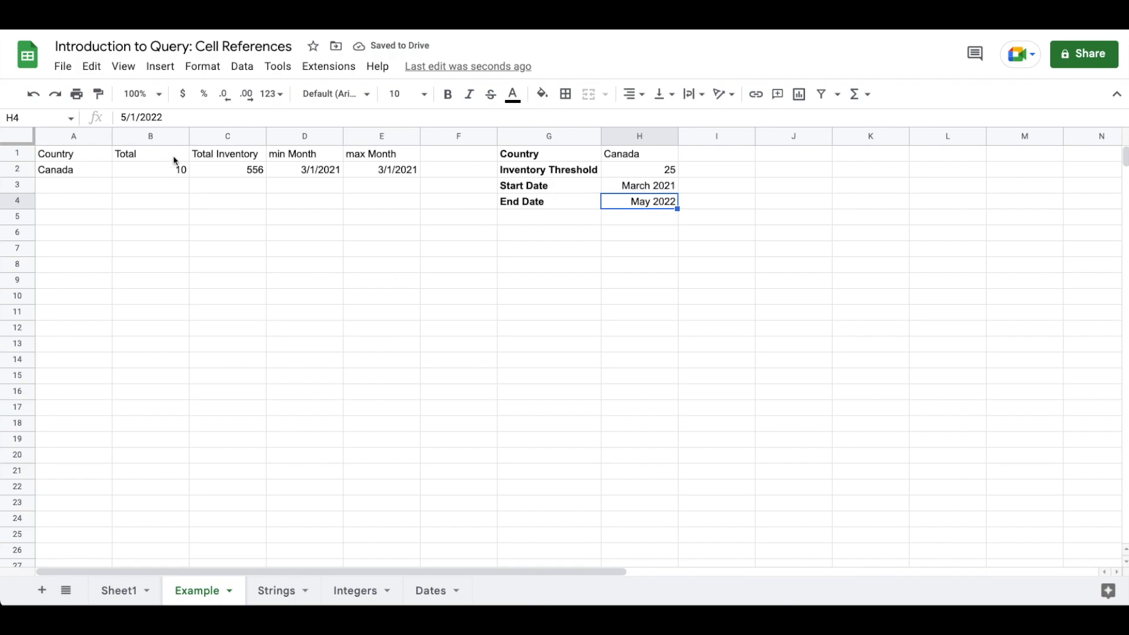
Step: Change the date comparison in A1's QUERY formula from = to >= and apply the formula
{"action": "left_click", "coordinate": [59, 157]}
{"action": "double_click", "coordinate": [58, 157]}
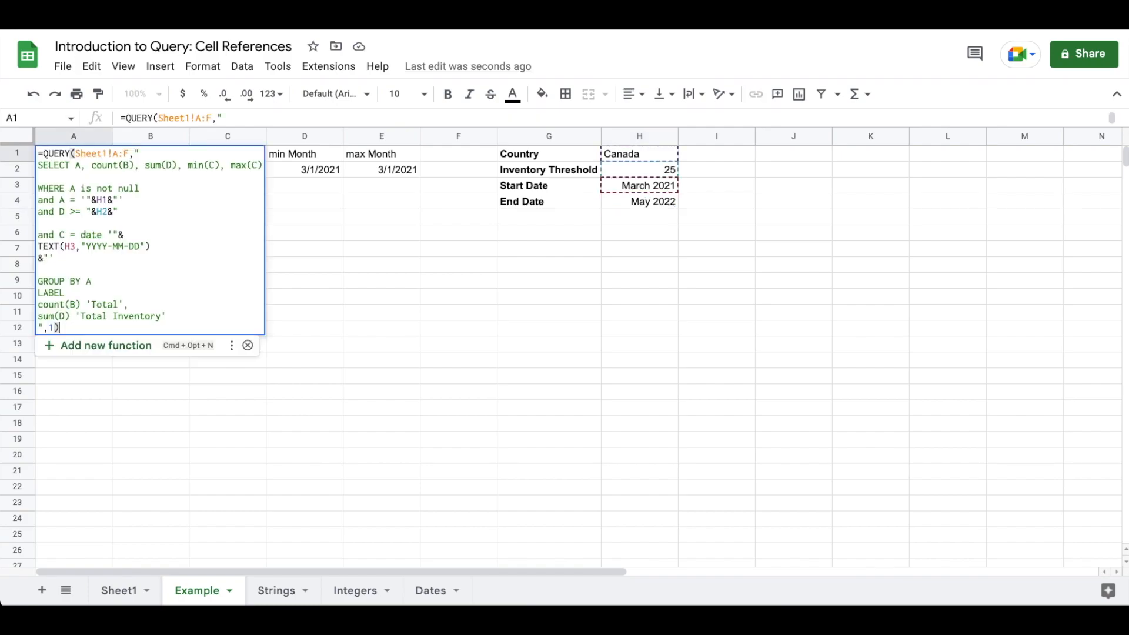
{"action": "left_click", "coordinate": [113, 259]}
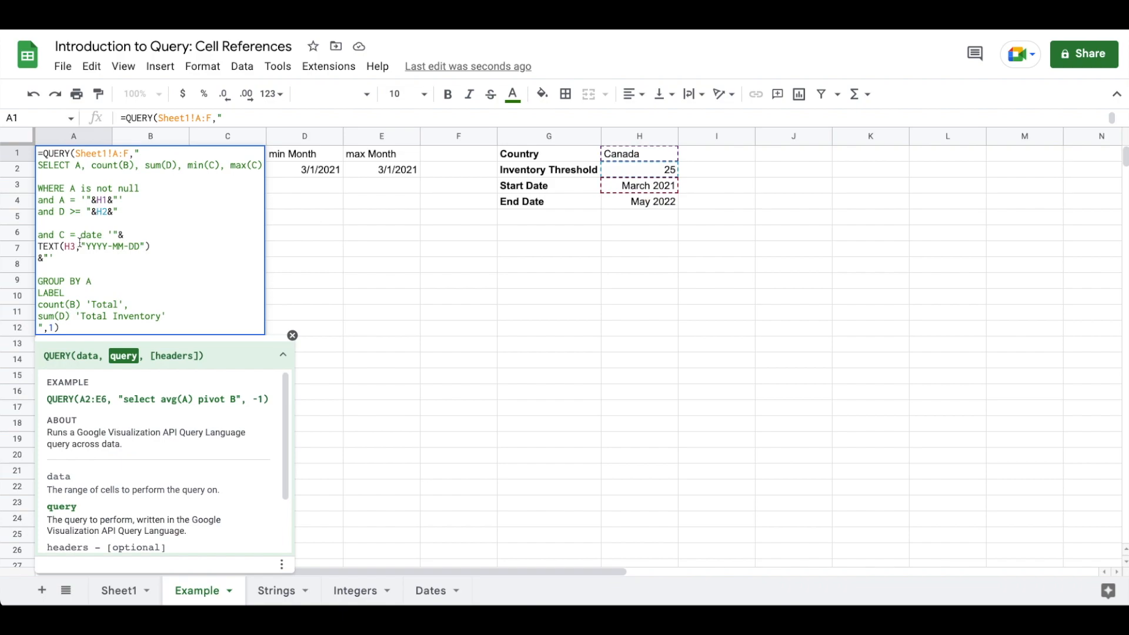
{"action": "type", "text": ">"}
{"action": "key", "text": "Return"}
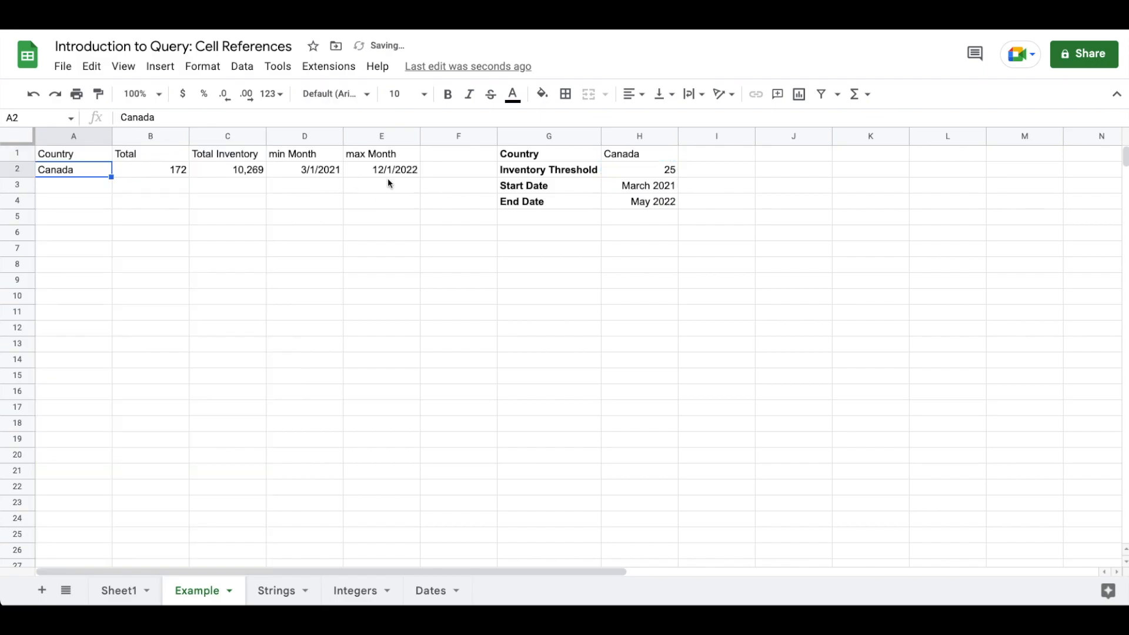
Step: In A1's formula, begin a second date condition below the H3 one with and C <= date '"& and a line break
{"action": "key", "text": "Up"}
{"action": "key", "text": "Return"}
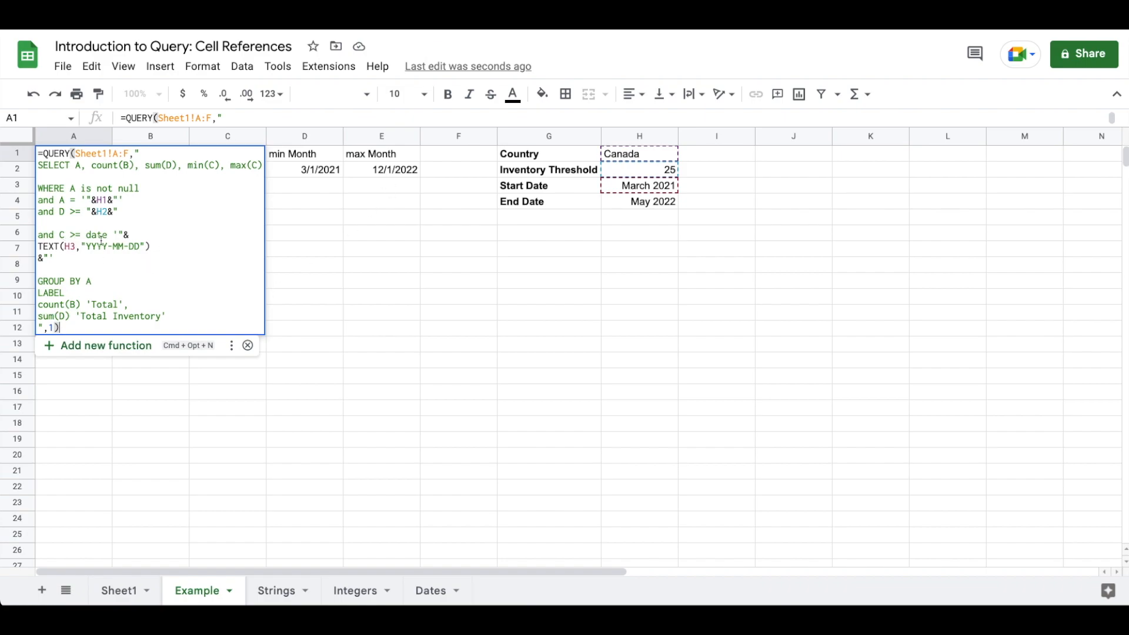
{"action": "left_click", "coordinate": [148, 247]}
{"action": "type", "text": ")"}
{"action": "left_click", "coordinate": [99, 258]}
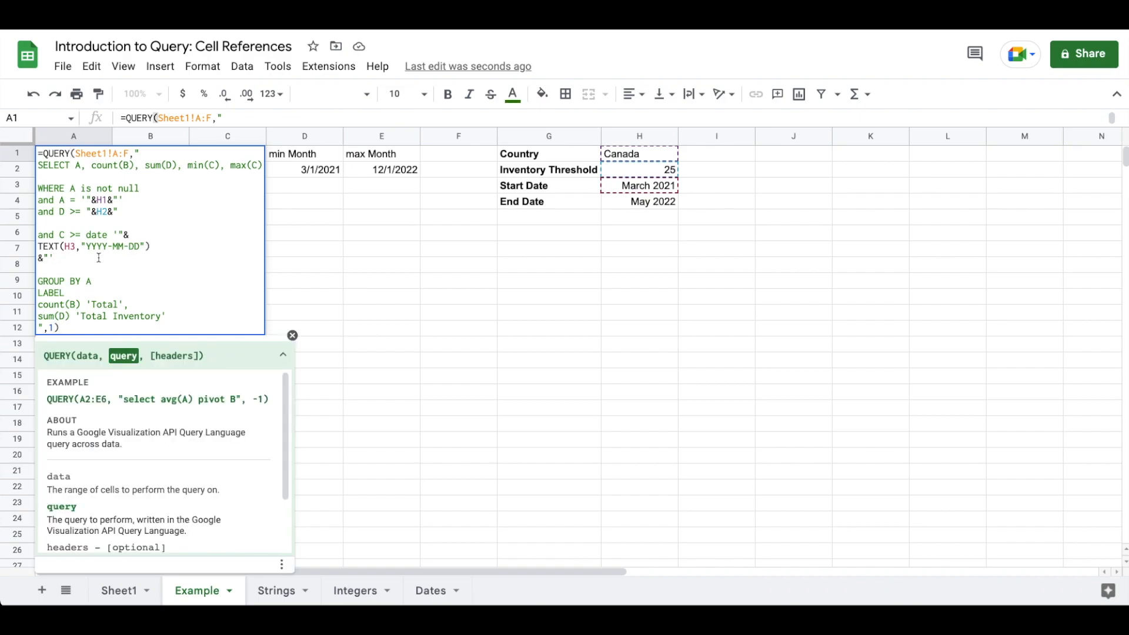
{"action": "key", "text": "alt+Return"}
{"action": "key", "text": "alt+Return"}
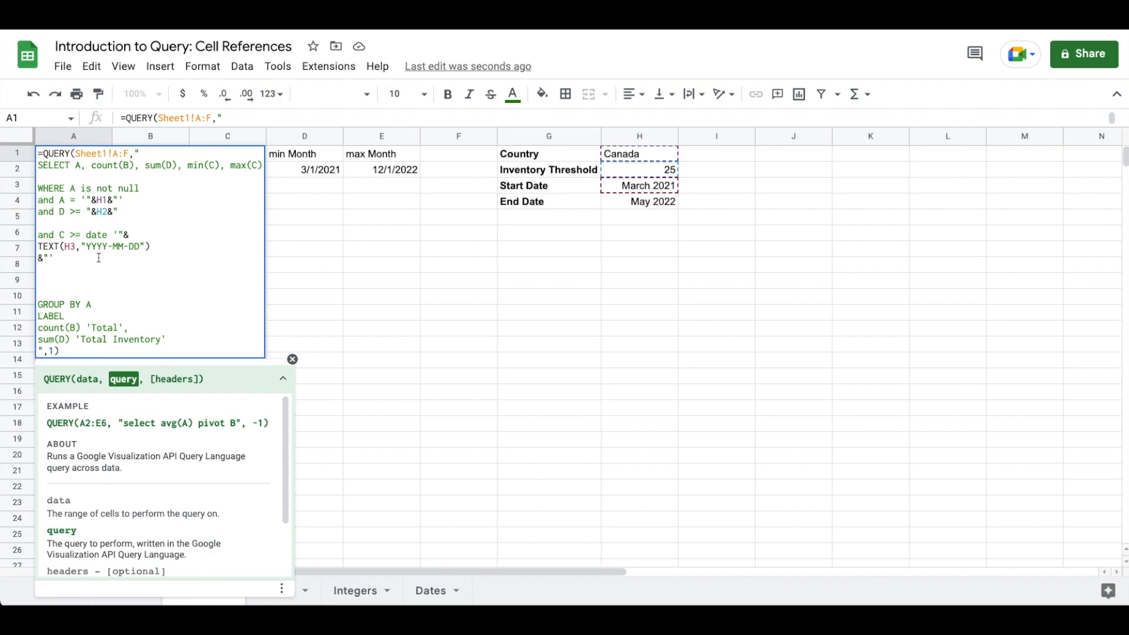
{"action": "type", "text": "and "}
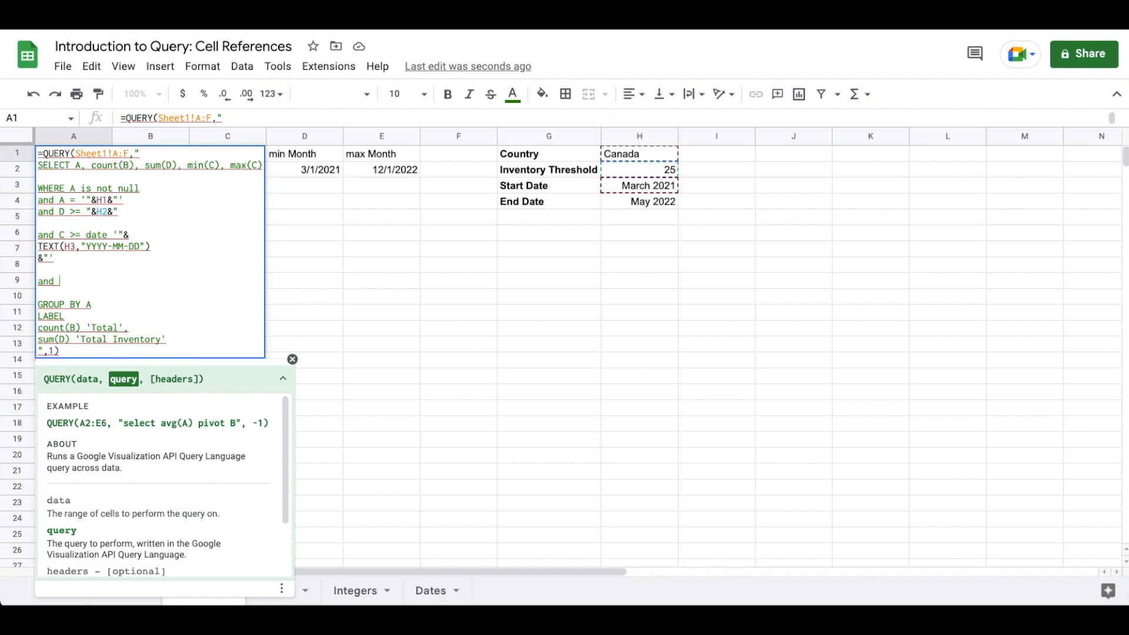
{"action": "type", "text": "C <= date '\""}
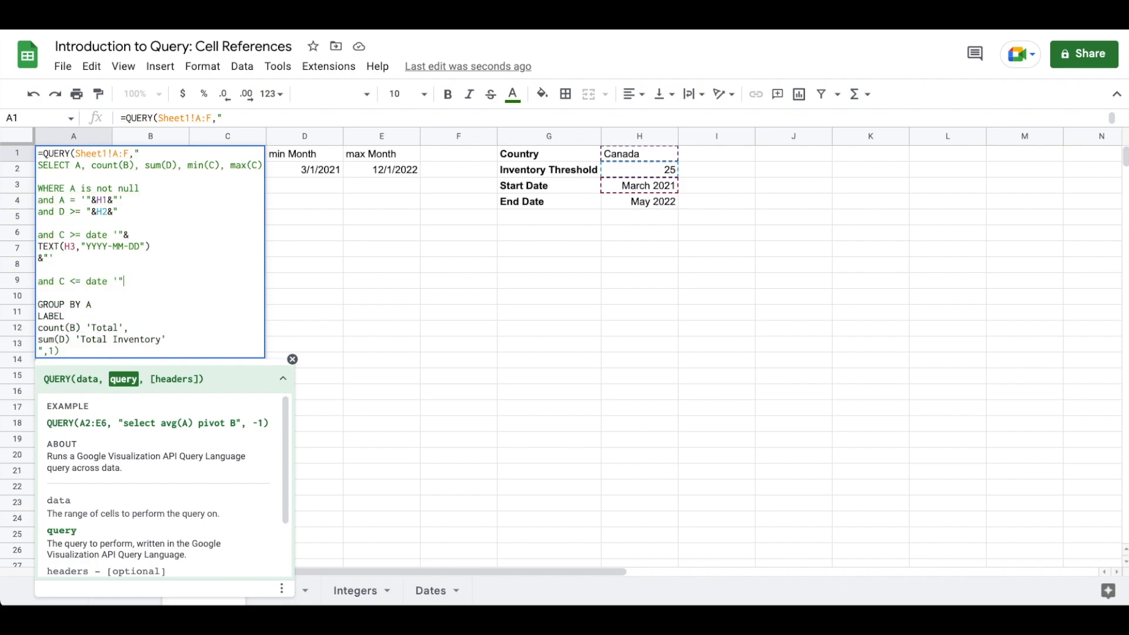
{"action": "type", "text": "&"}
{"action": "key", "text": "ctrl+Return"}
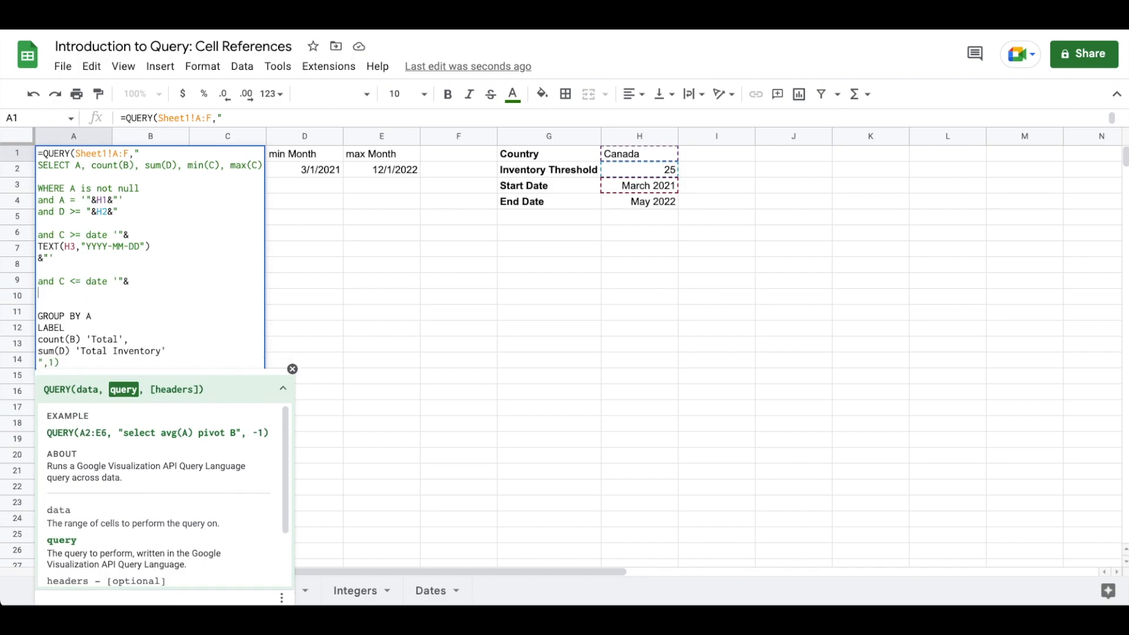
Step: Complete the end date condition with TEXT(H4, "YYYY-MM-DD") followed by &"' on its own line, and apply the formula
{"action": "type", "text": "TEXT"}
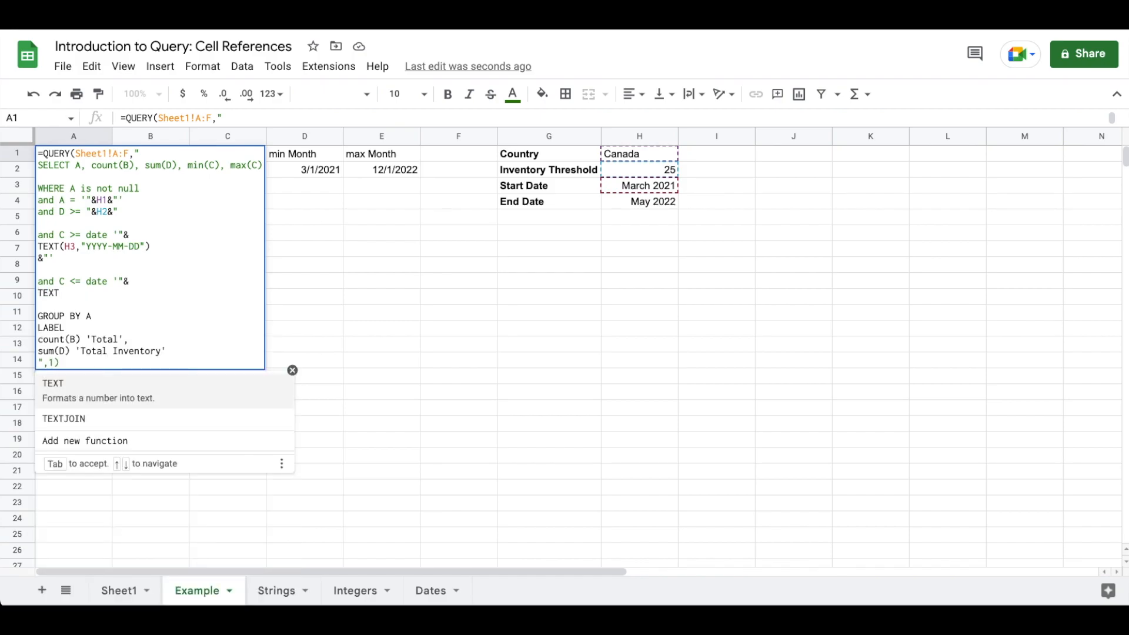
{"action": "type", "text": "(H4, "}
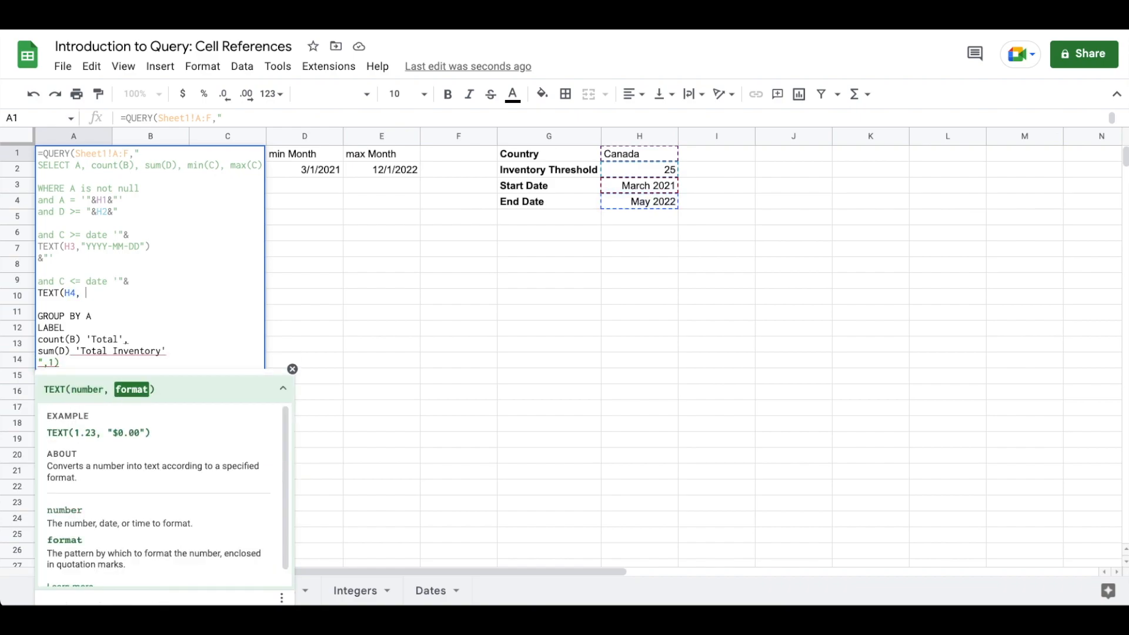
{"action": "type", "text": "\"YYYY-MM-DD"}
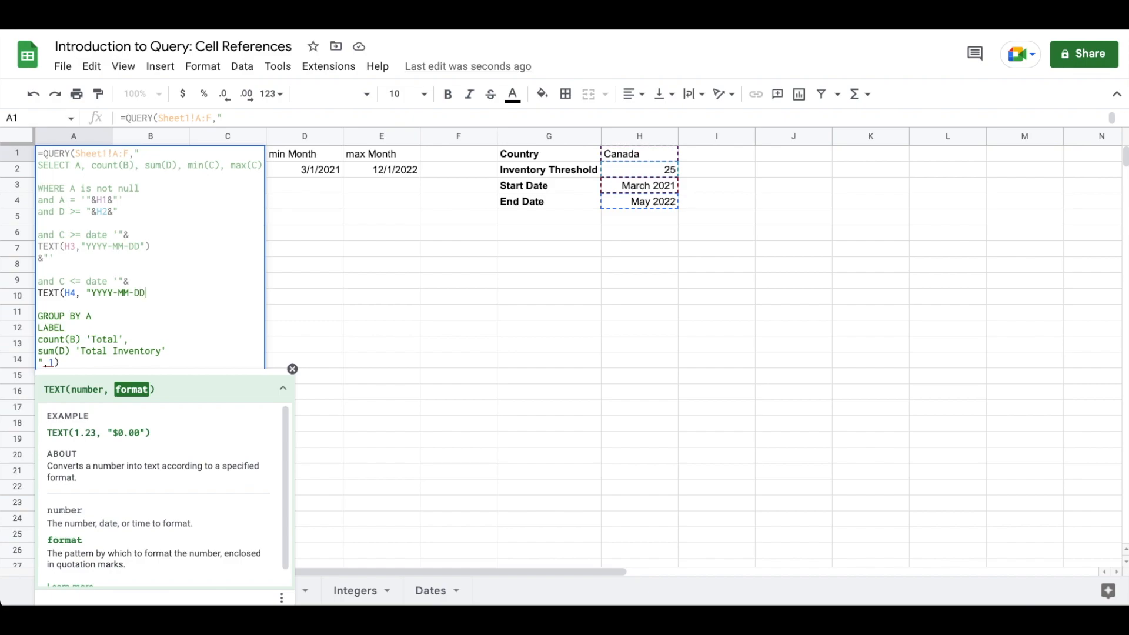
{"action": "type", "text": "\""}
{"action": "type", "text": ")"}
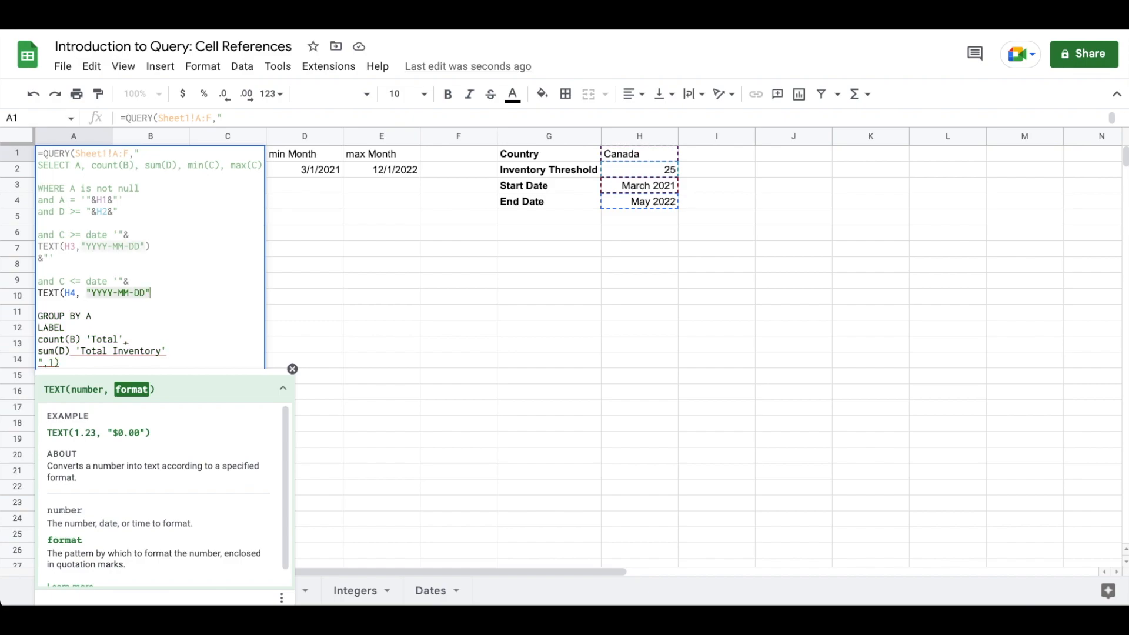
{"action": "key", "text": "alt+Return"}
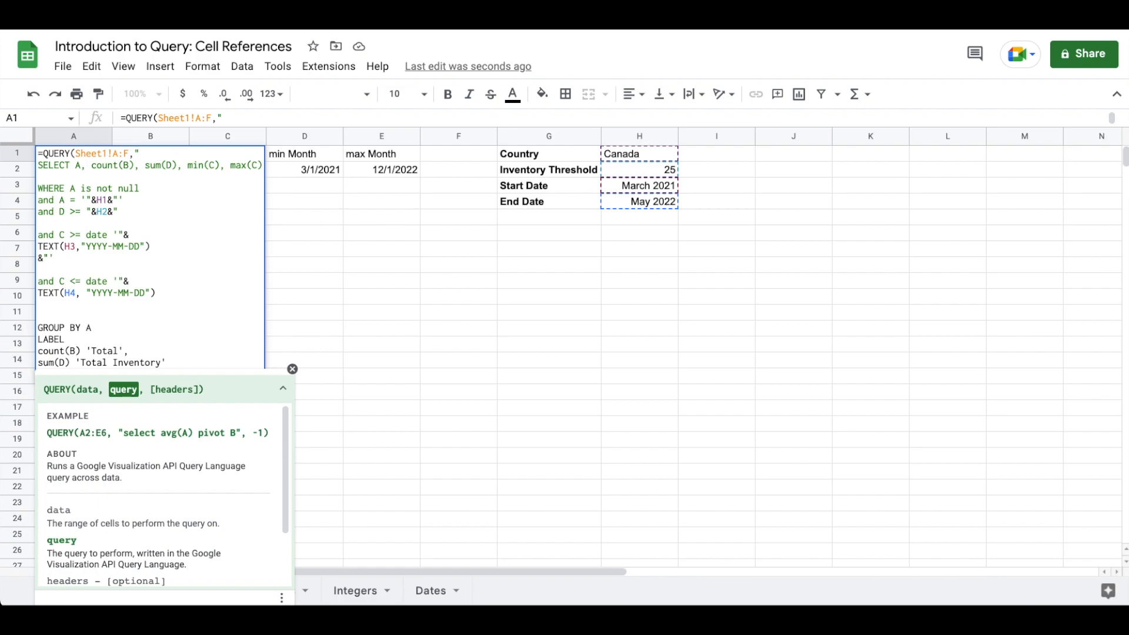
{"action": "type", "text": "&\"'"}
{"action": "key", "text": "Return"}
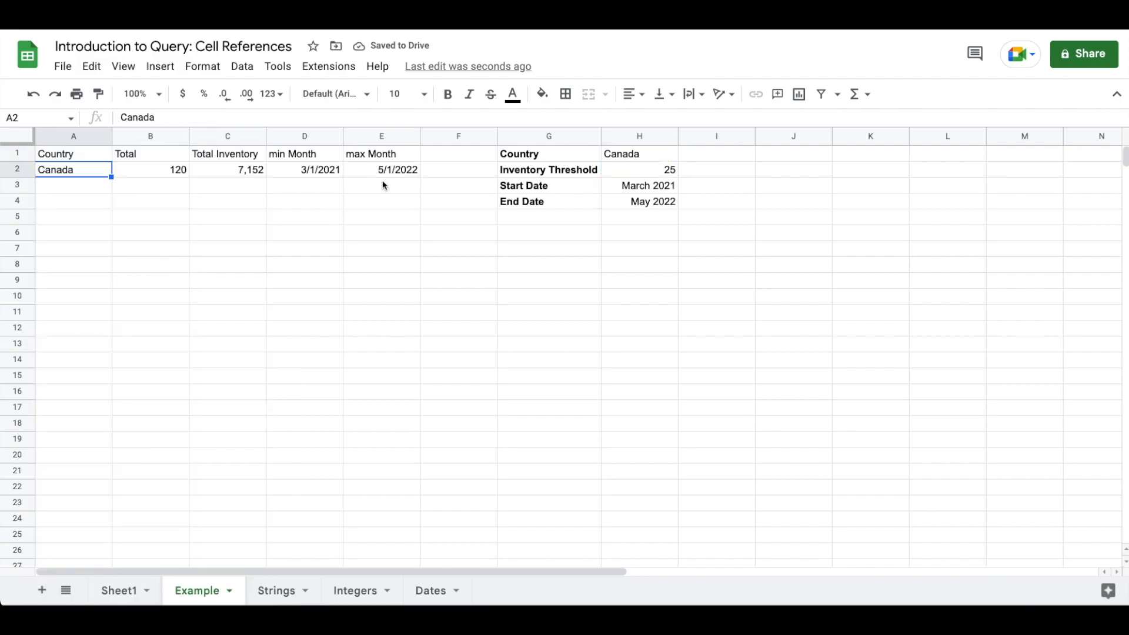
Step: Set the End Date in H4 to August 2022 to test the end date condition
{"action": "left_click", "coordinate": [654, 206]}
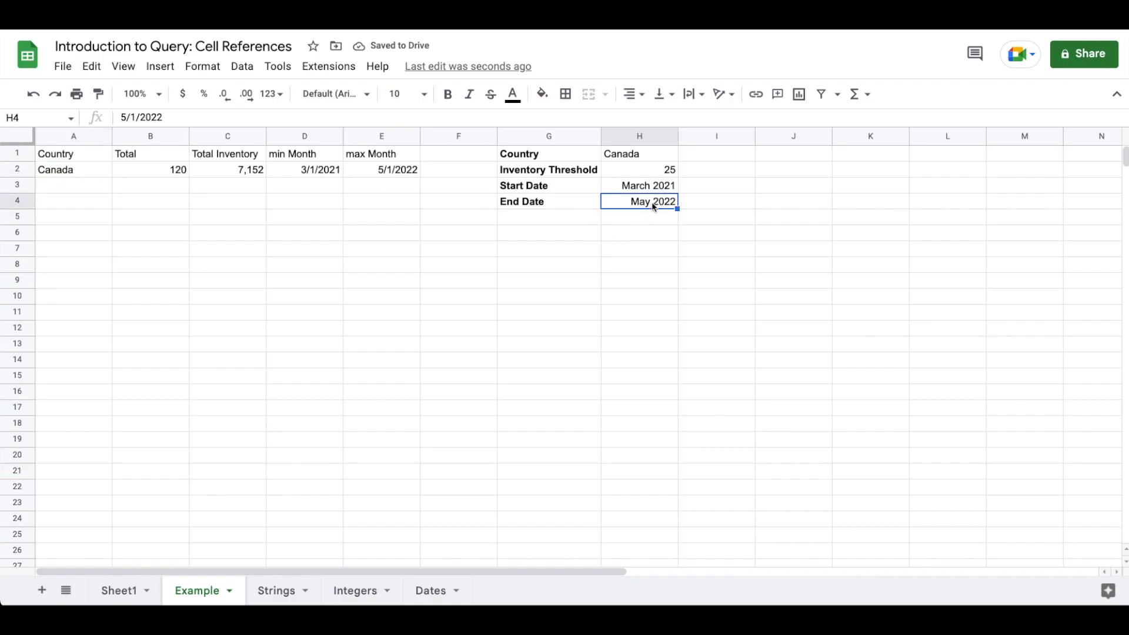
{"action": "type", "text": "August 2022"}
{"action": "key", "text": "Return"}
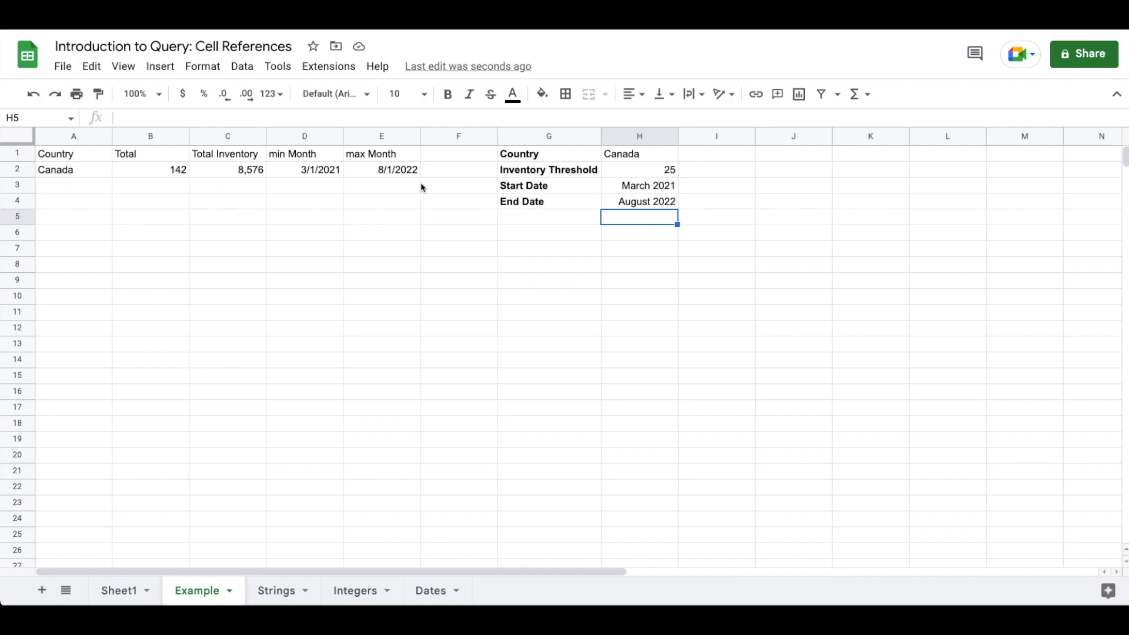
Step: Try February 2021, a month before the Start Date, as the End Date in H4 and undo the change
{"action": "left_click", "coordinate": [671, 204]}
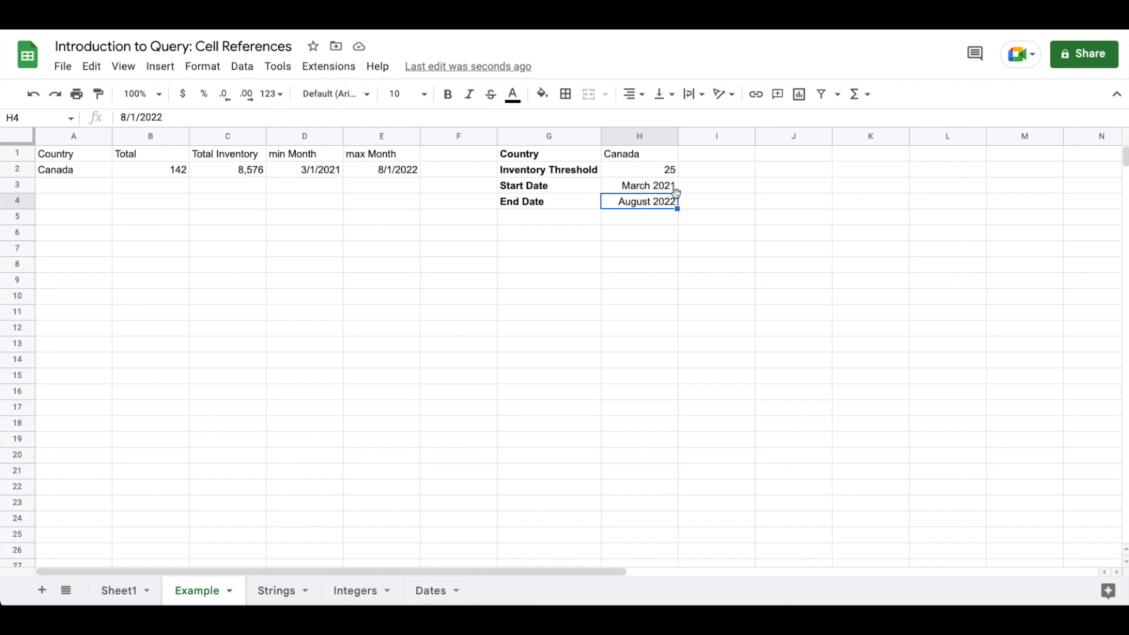
{"action": "type", "text": "Feb"}
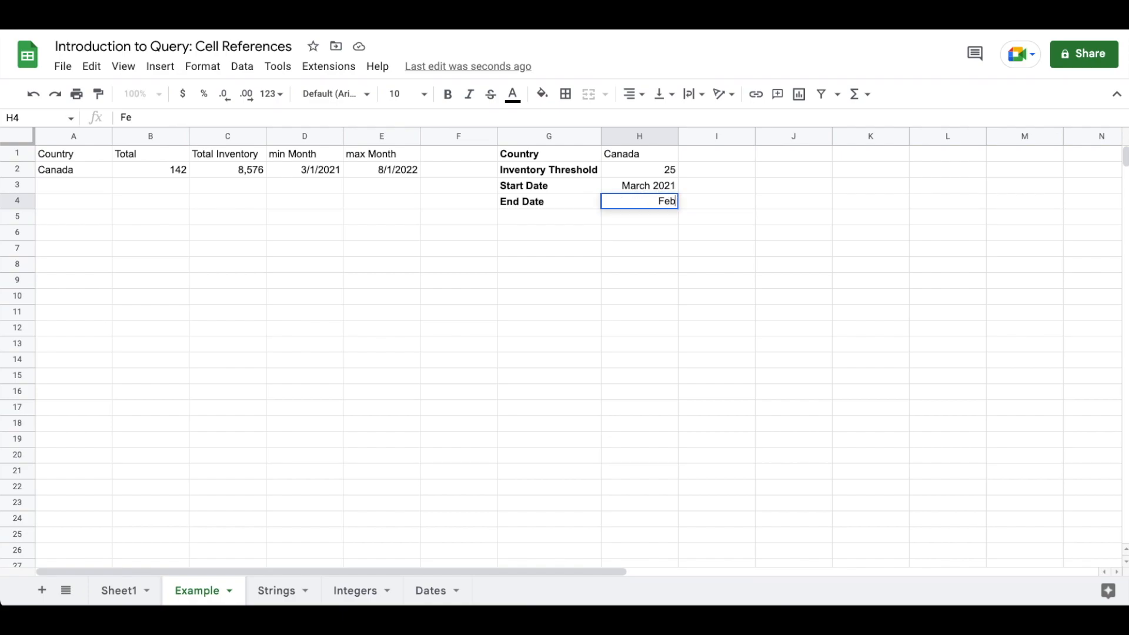
{"action": "type", "text": "ruary 2021"}
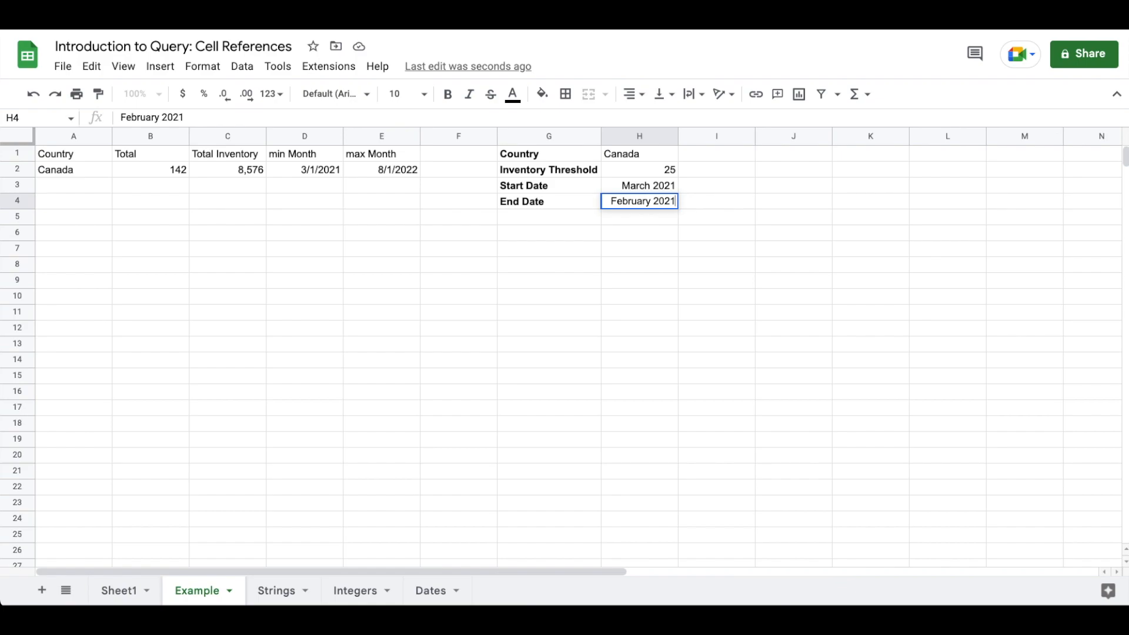
{"action": "key", "text": "Return"}
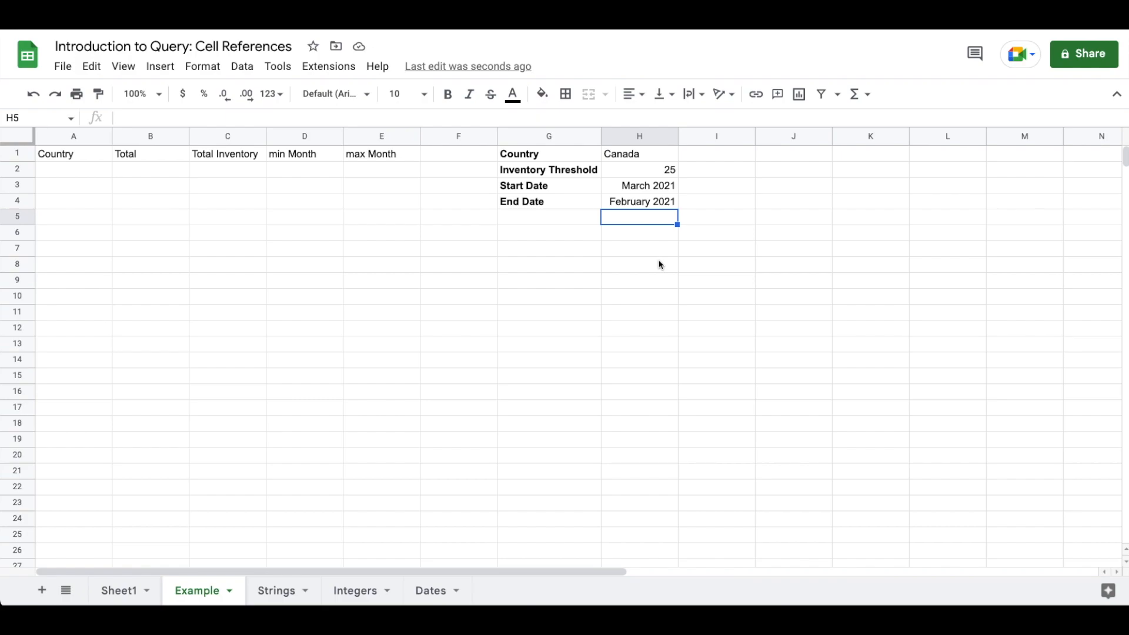
{"action": "key", "text": "ctrl+z"}
Step: Open the QUERY formula in A1 and examine how the H1 text reference and the H2 number reference are quoted
{"action": "left_click", "coordinate": [61, 153]}
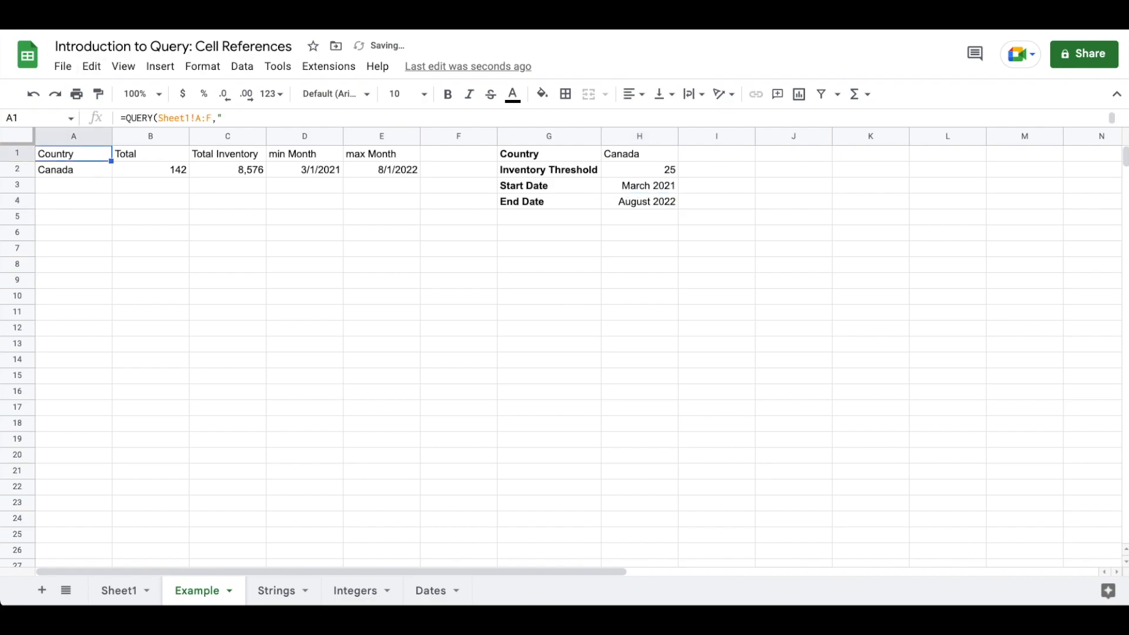
{"action": "key", "text": "Return"}
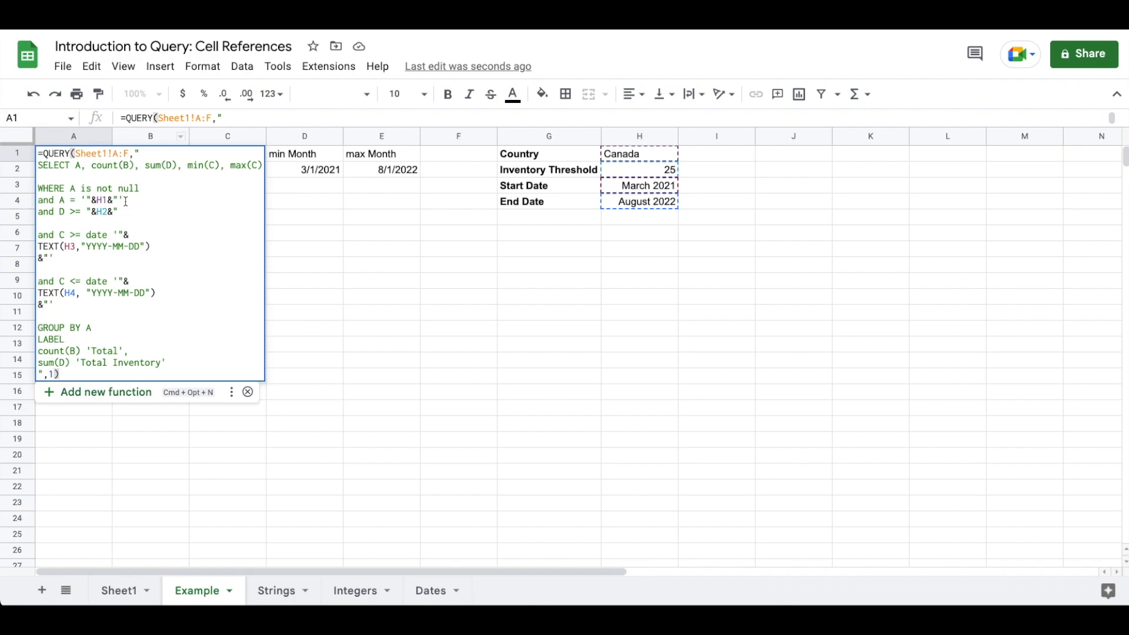
{"action": "left_click_drag", "start_coordinate": [125, 198], "coordinate": [81, 200]}
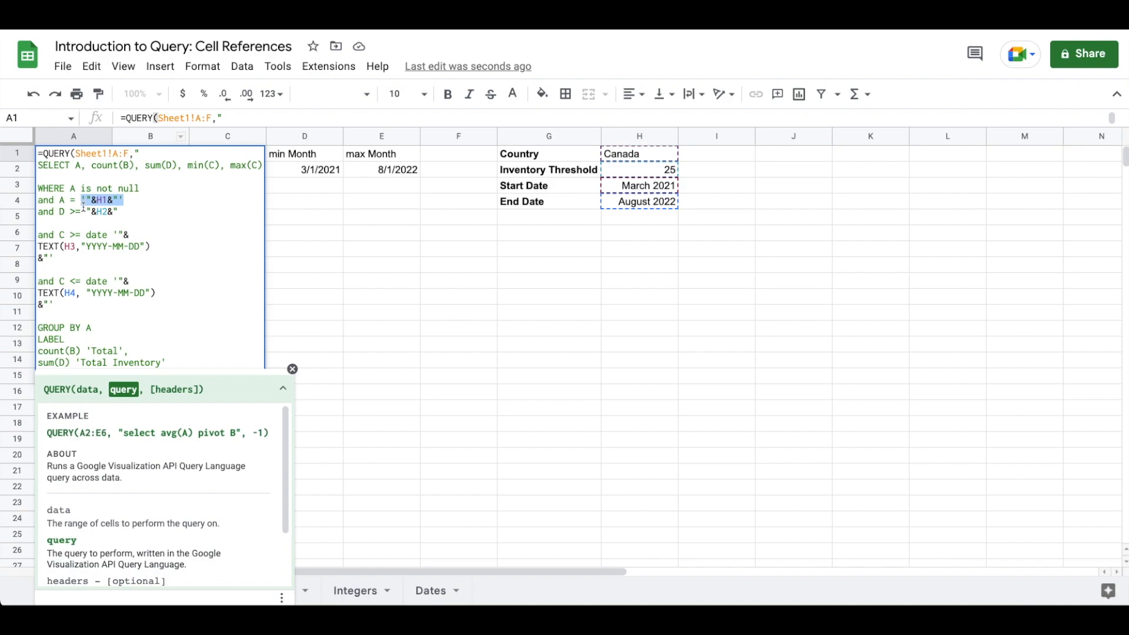
{"action": "left_click", "coordinate": [121, 210]}
{"action": "left_click_drag", "start_coordinate": [121, 211], "coordinate": [86, 212]}
{"action": "left_click", "coordinate": [171, 245]}
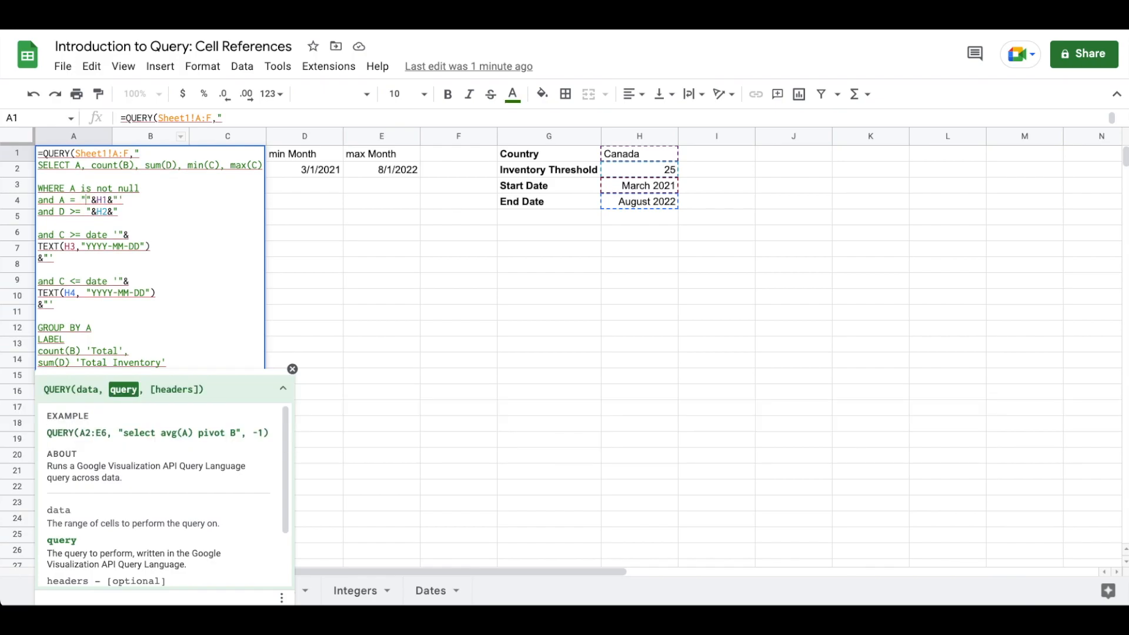
Step: Replace the single quotes around the H1 reference with double quotes so the condition reads and A = """&H1&""", and apply the formula
{"action": "type", "text": "'"}
{"action": "type", "text": "\""}
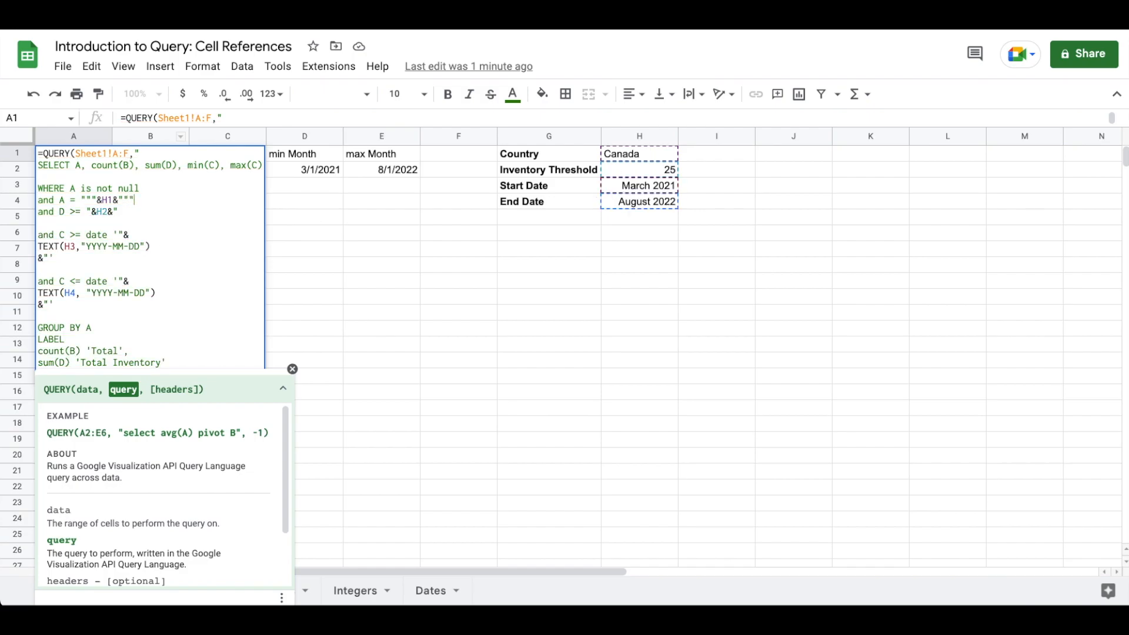
{"action": "key", "text": "Return"}
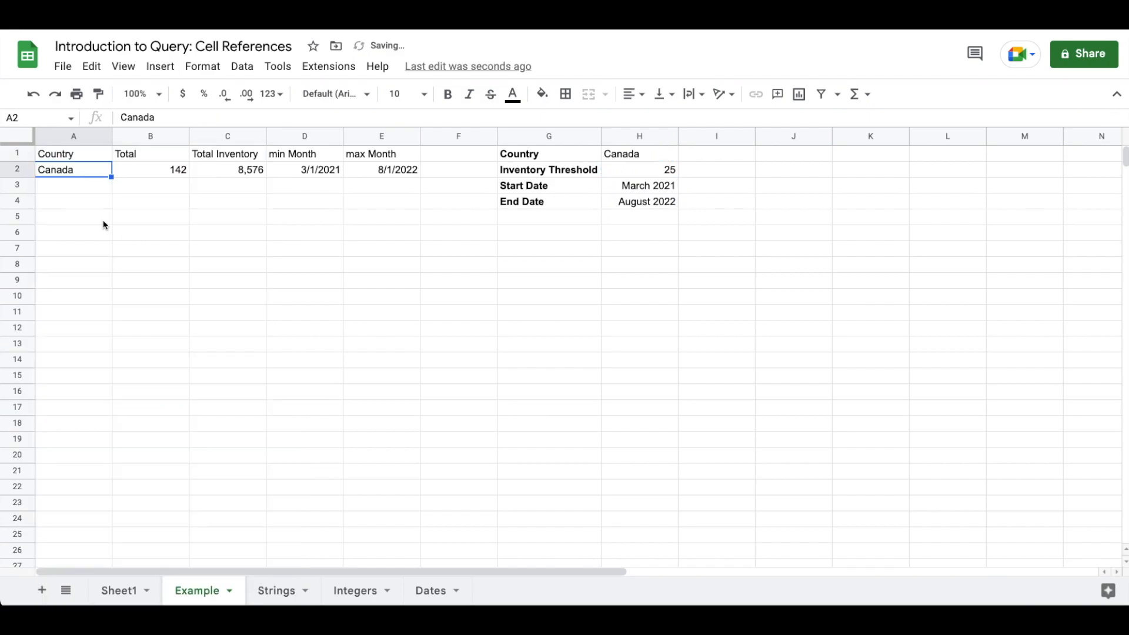
Step: Reopen the A1 formula and examine the triple double quotes on both sides of the H1 reference
{"action": "key", "text": "Up"}
{"action": "key", "text": "Return"}
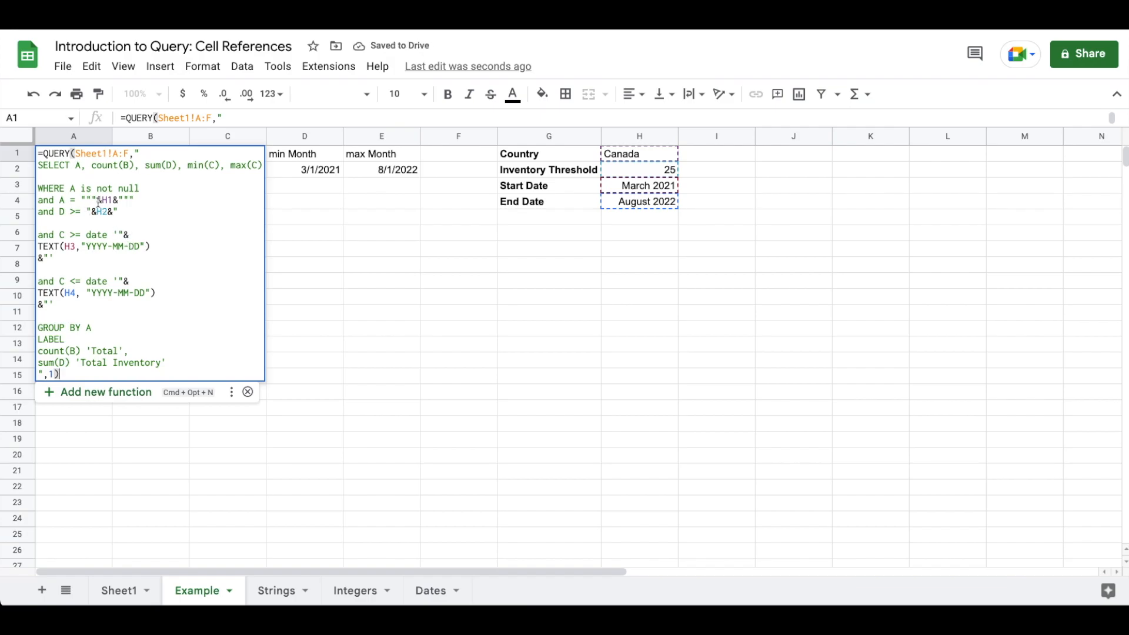
{"action": "mouse_move", "coordinate": [98, 201]}
{"action": "left_mouse_down"}
{"action": "mouse_move", "coordinate": [75, 201]}
{"action": "mouse_move", "coordinate": [118, 201]}
{"action": "left_mouse_up"}
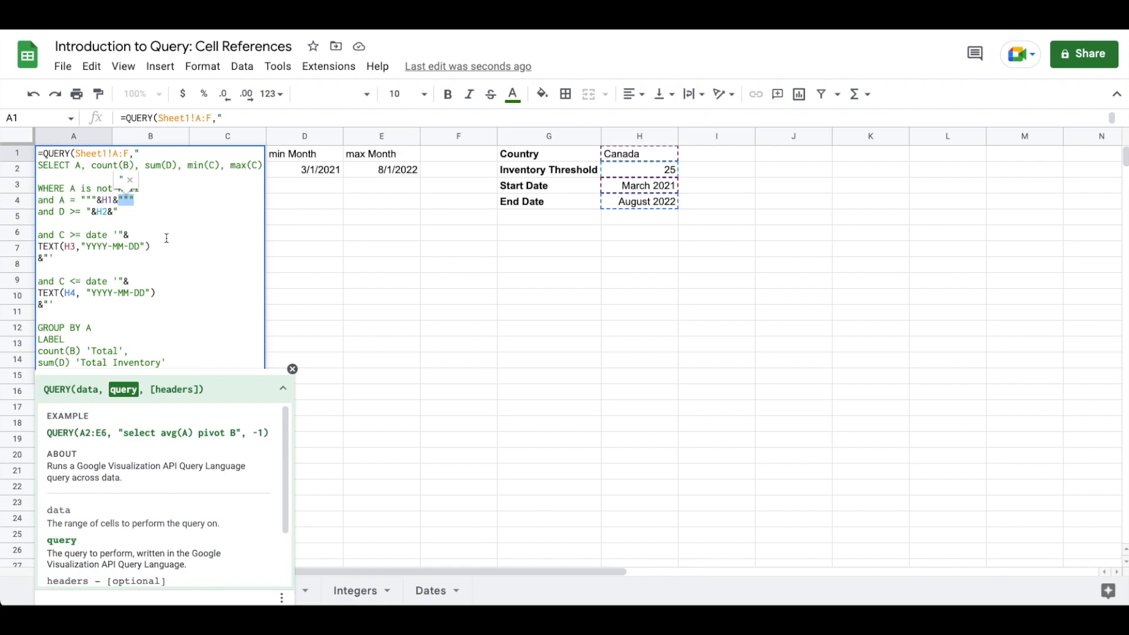
{"action": "left_click", "coordinate": [166, 239]}
{"action": "key", "text": "Return"}
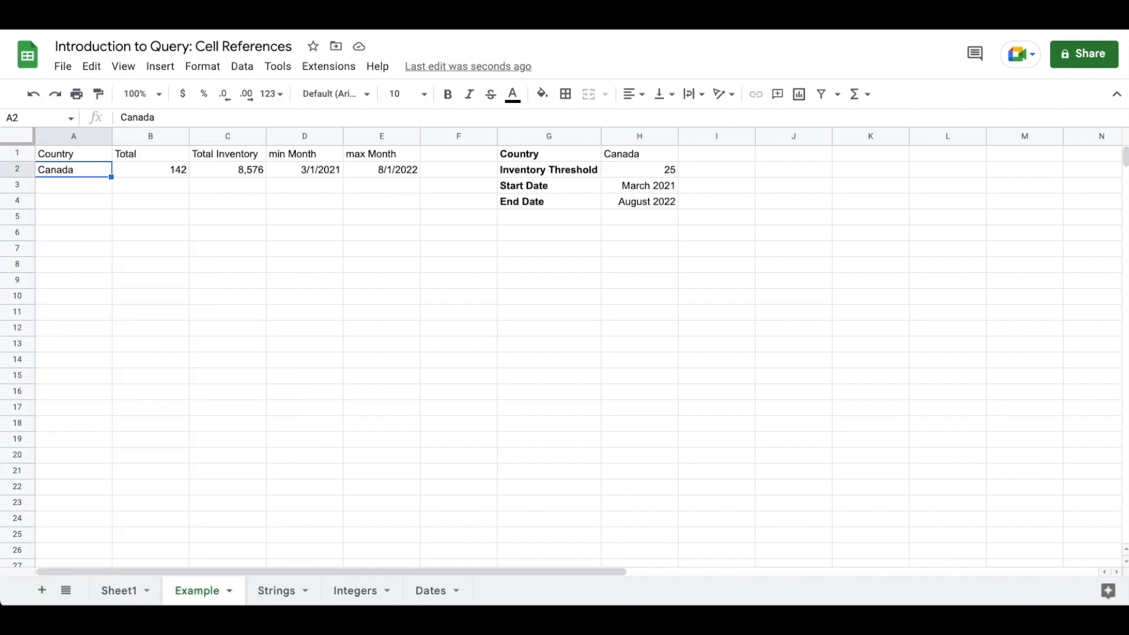
{"action": "key", "text": "Up"}
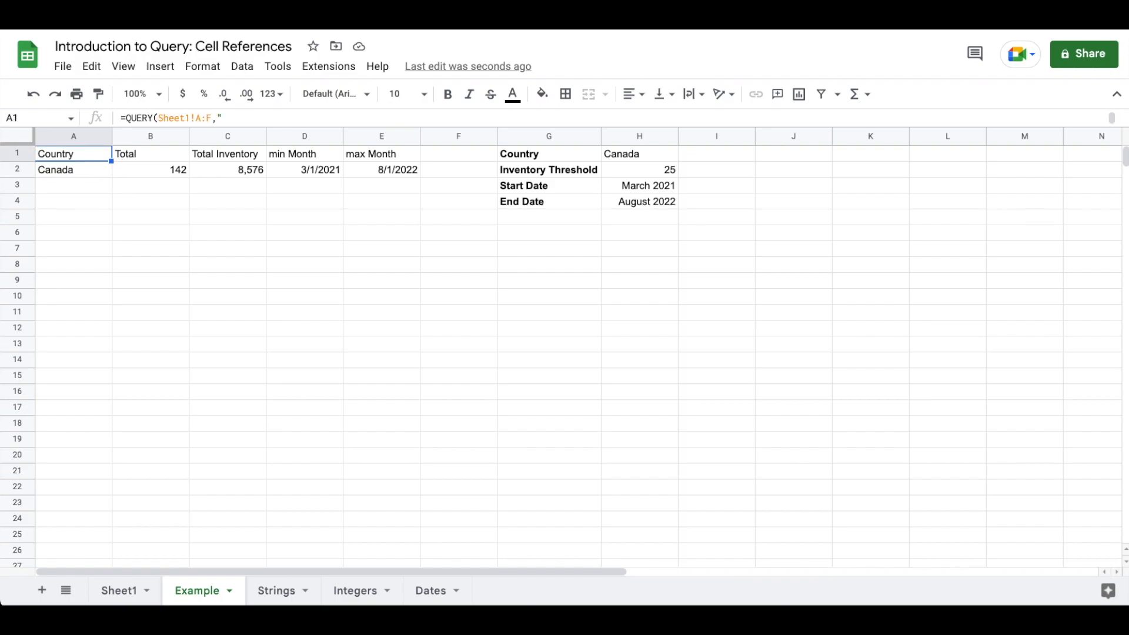
{"action": "key", "text": "Return"}
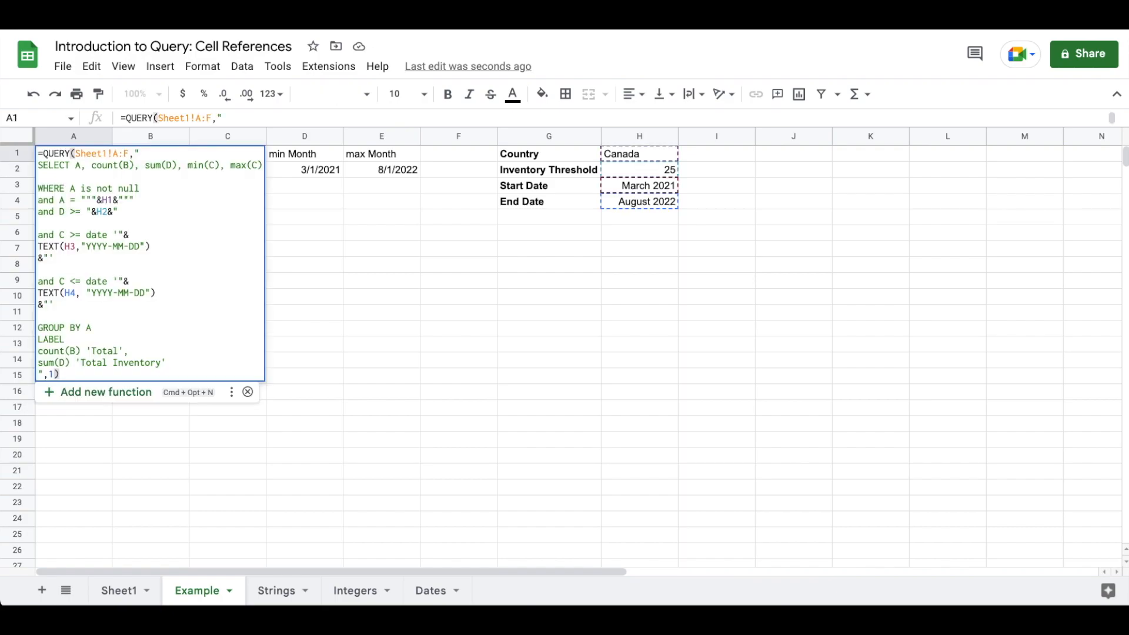